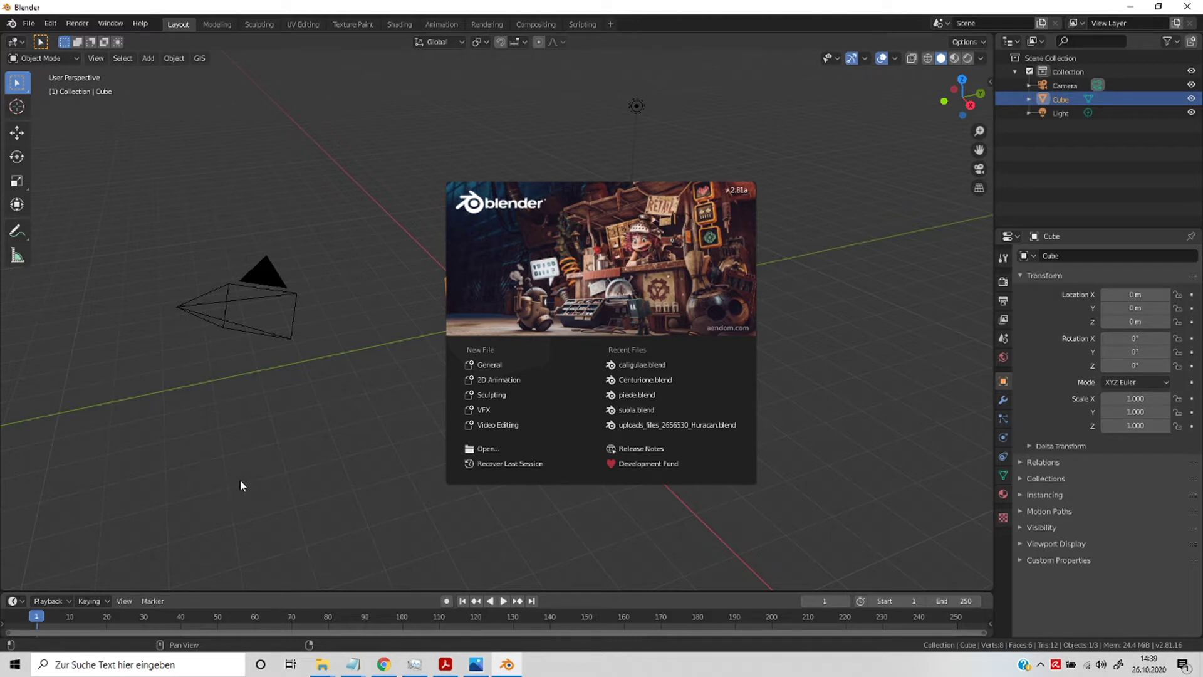
Step: Close the start-up splash to reveal the default cube, camera and light
left_click(815, 454)
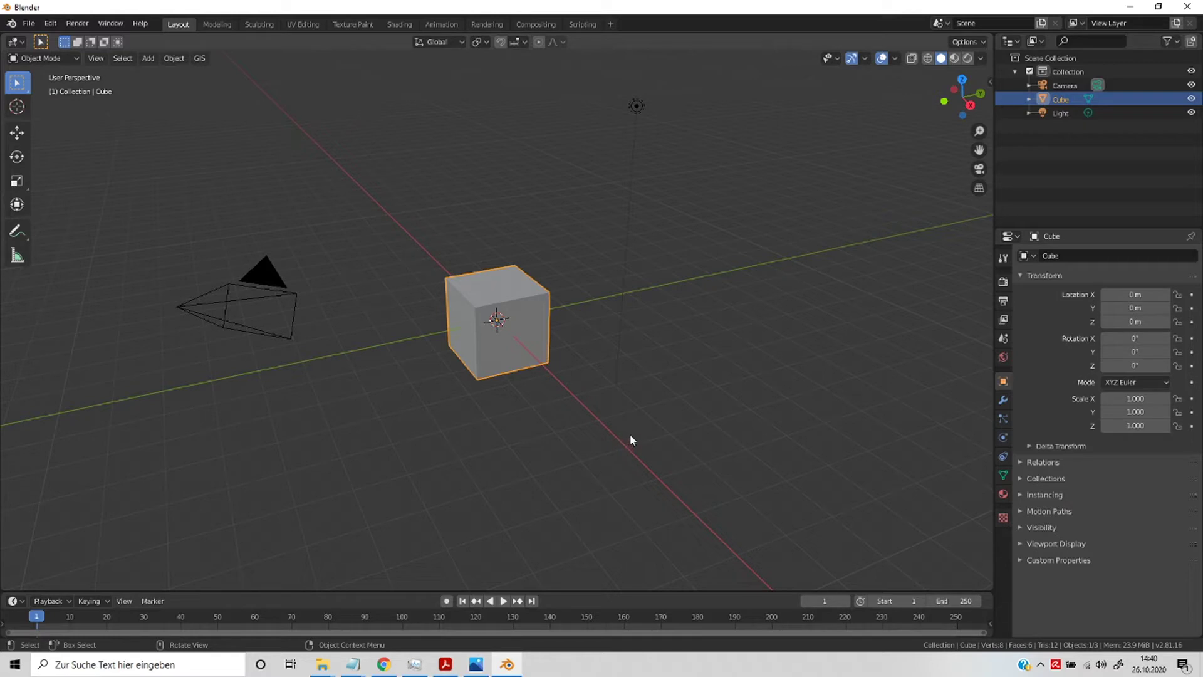
Step: Delete the default cube, then bring up the viewport's object context menu
key("x")
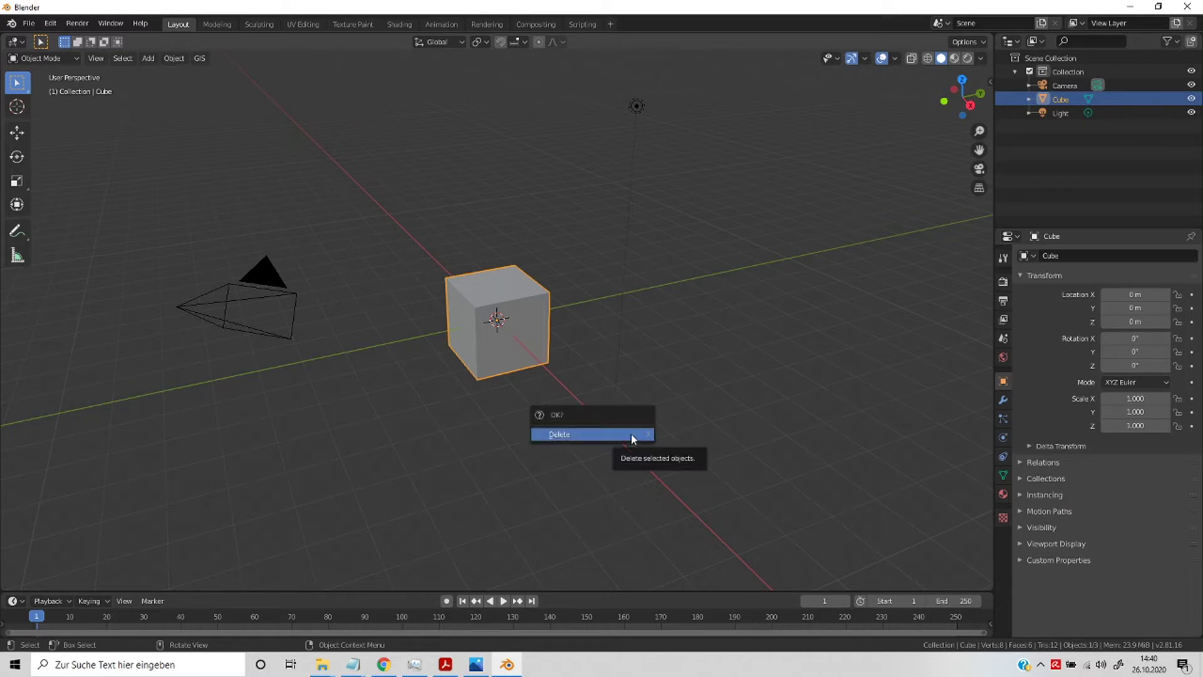
left_click(631, 433)
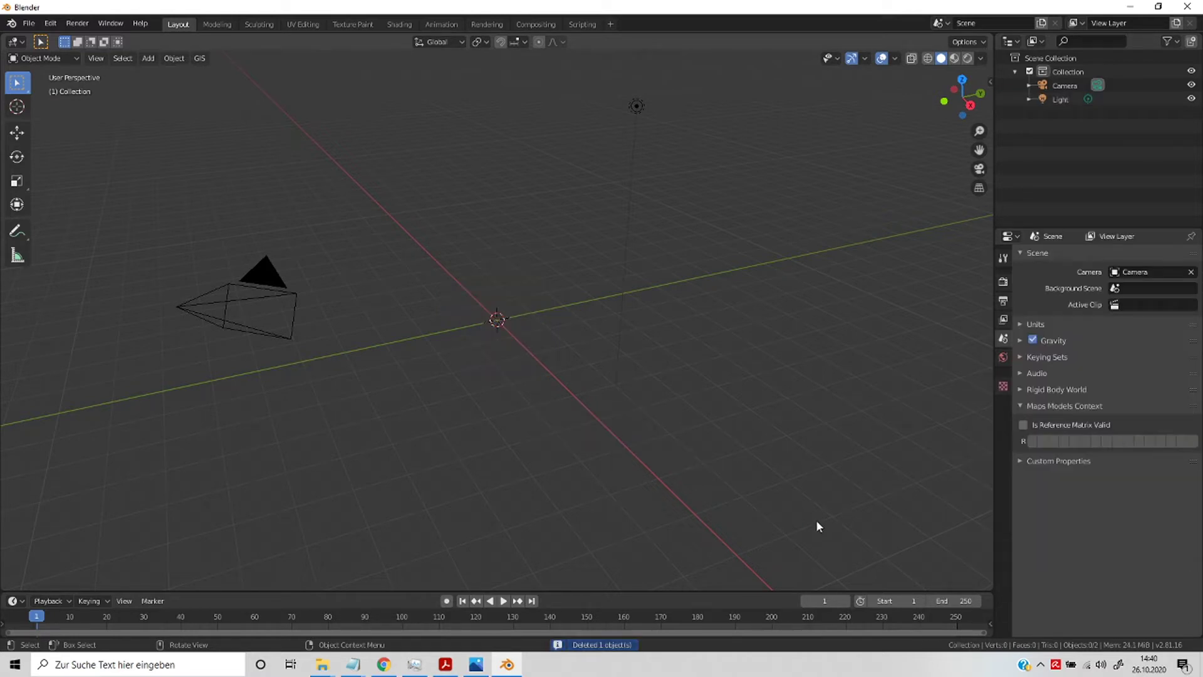
right_click(568, 262)
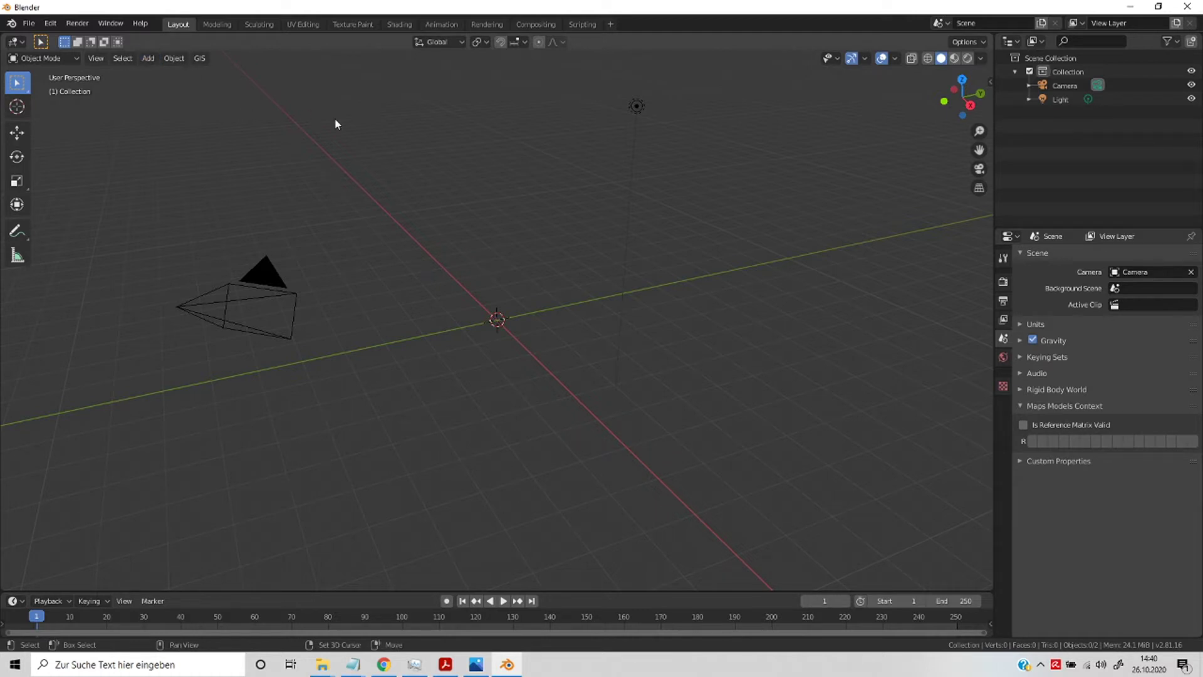
Step: Add a mesh plane and set its rotation to 0 on all three axes
key("shift+a")
mouse_move(246, 163)
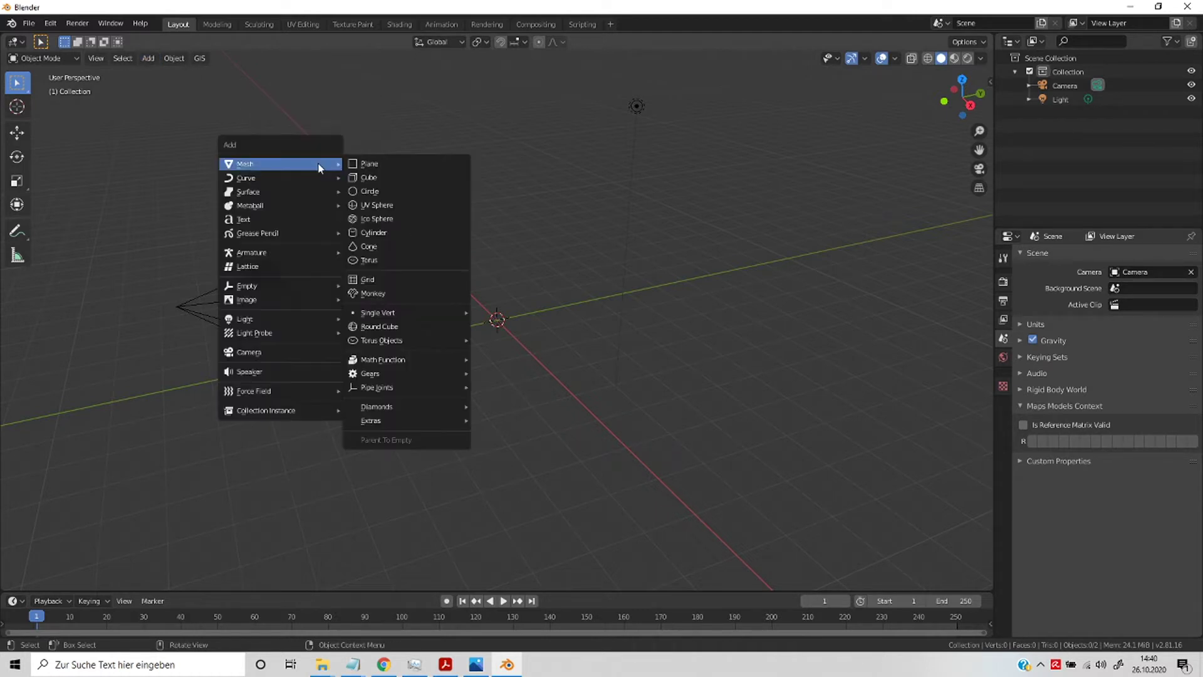
left_click(365, 164)
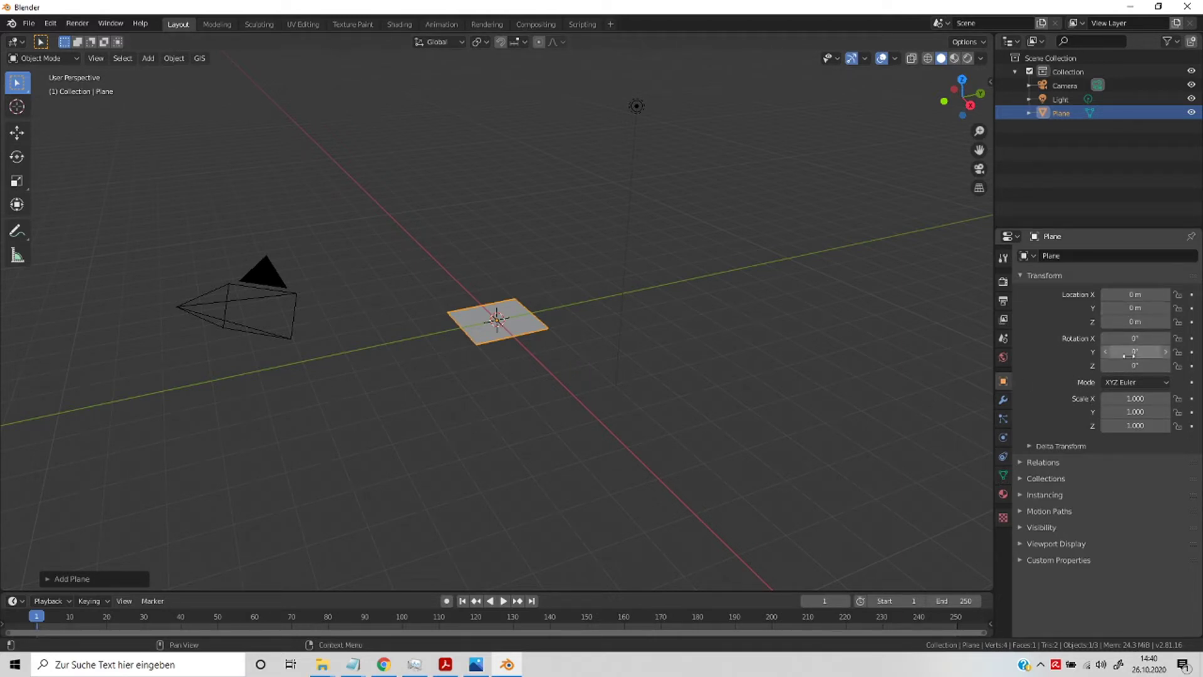
mouse_move(1134, 353)
left_mouse_down()
mouse_move(1160, 352)
mouse_move(1134, 372)
mouse_move(1135, 338)
left_mouse_up()
type("0d")
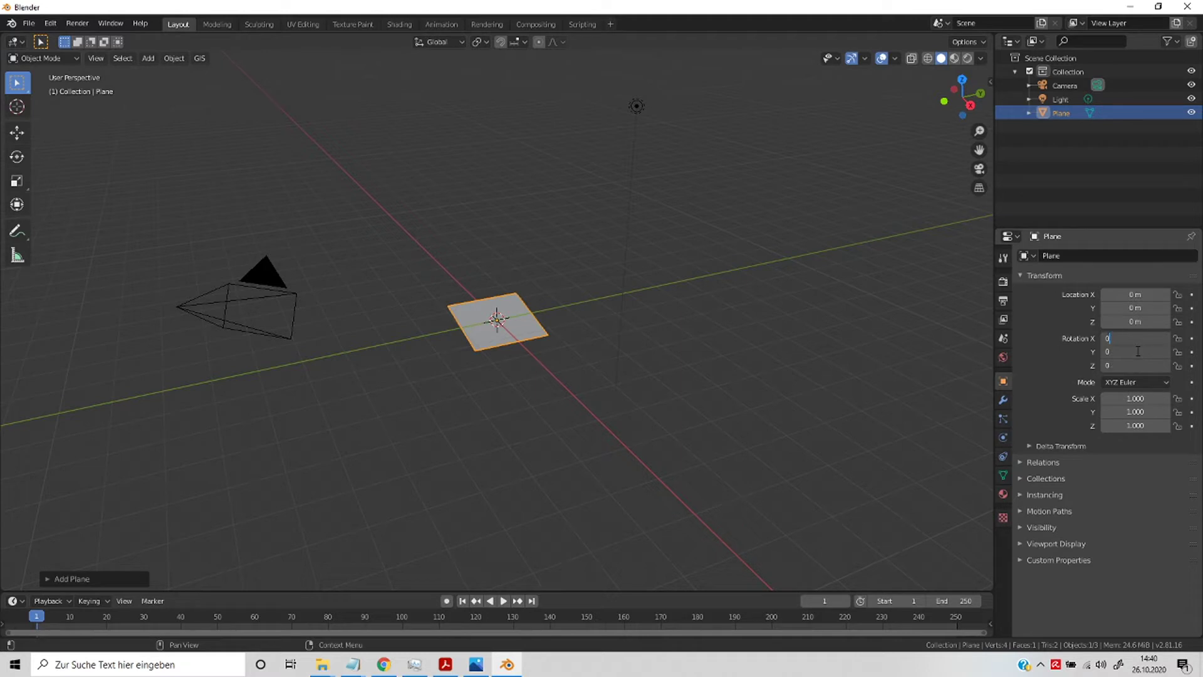
key("Return")
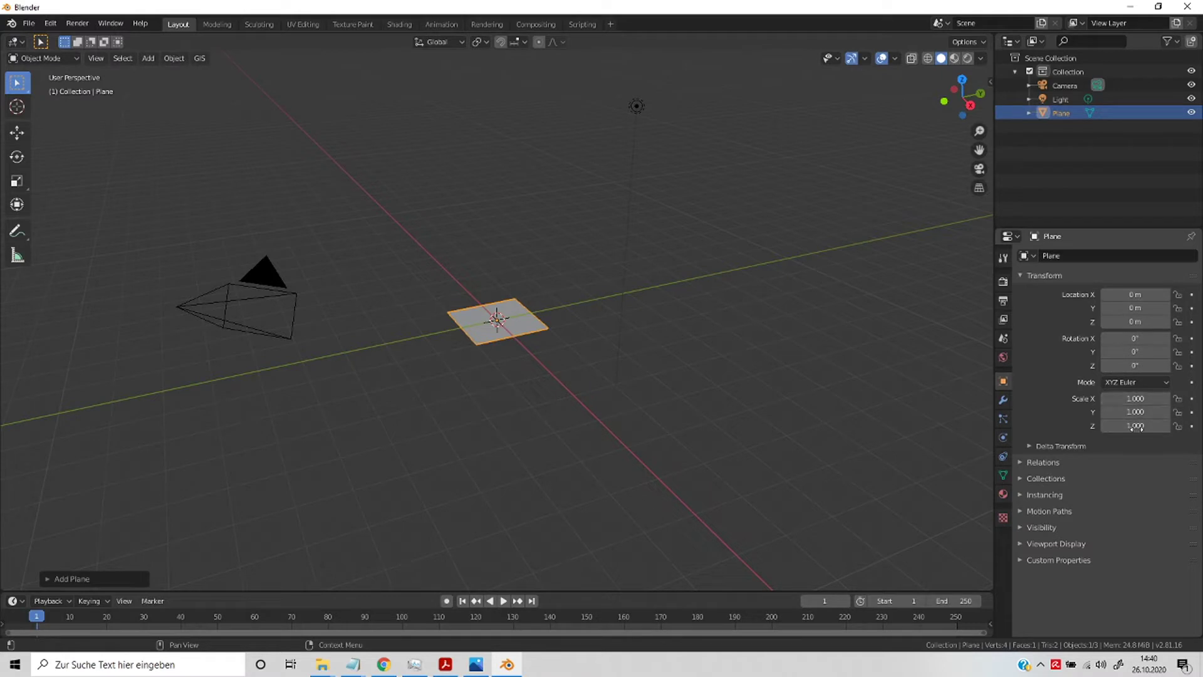
Step: Scale the plane to 2 on X, Y and Z together
left_click(1149, 399)
type("1.0")
key("Escape")
left_click_drag(1137, 426, 1136, 395)
type("2")
key("Return")
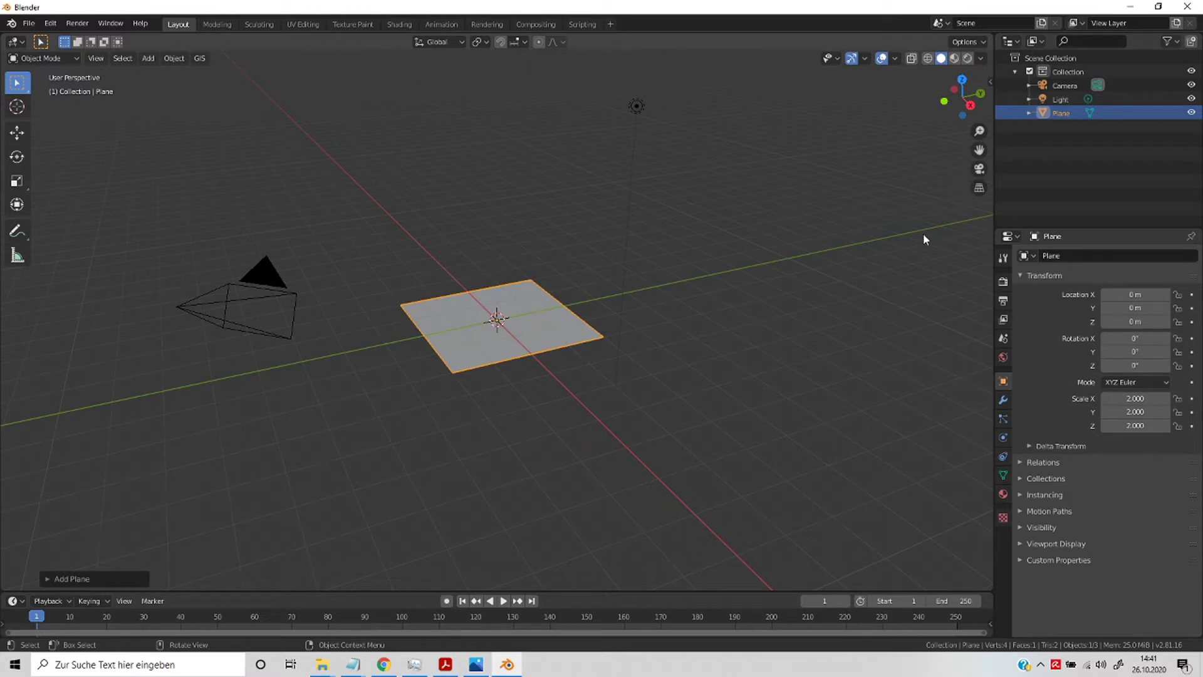
Step: Show the N sidebar and browse its View, Create and Item tabs
key("n")
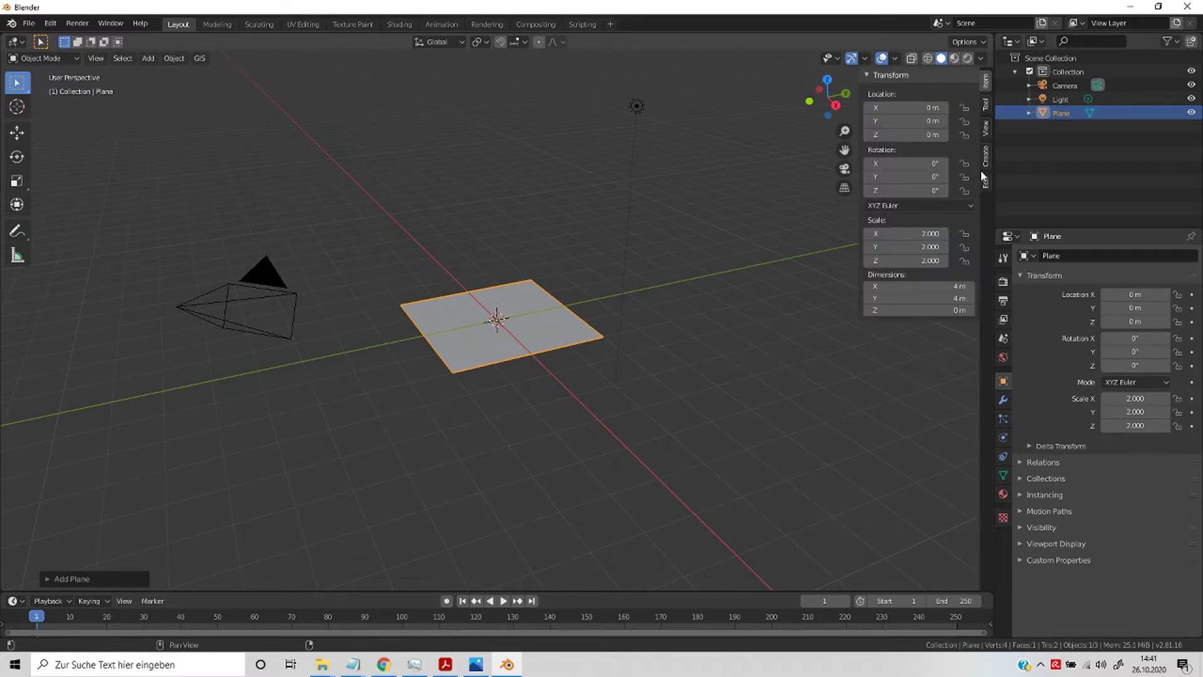
left_click(986, 131)
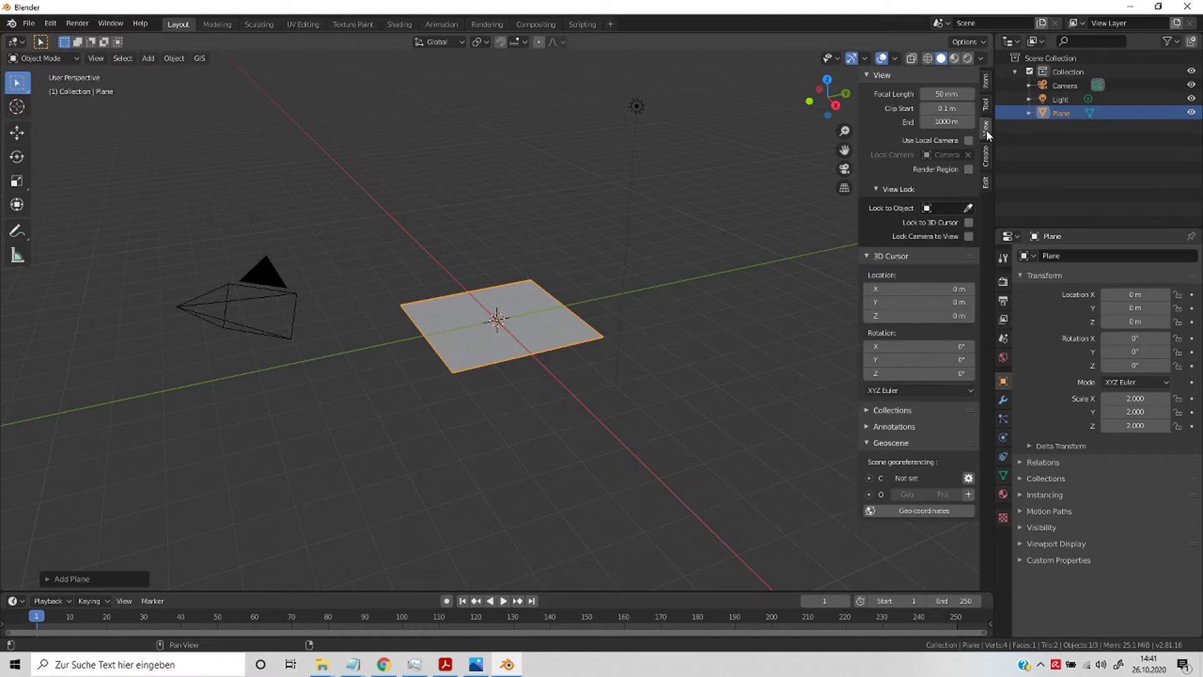
left_click(986, 156)
left_click(984, 83)
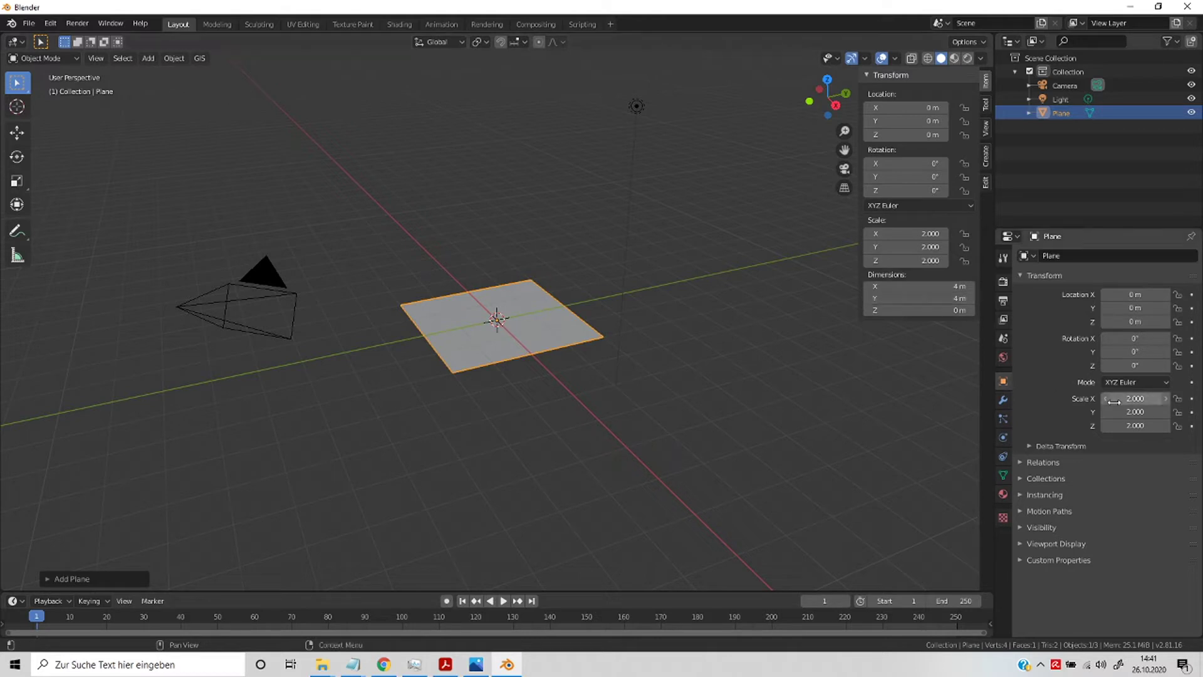
Step: Set the plane's scale back to 1 on all three axes, then reselect it
left_click_drag(1122, 399, 1122, 426)
type("1")
key("Return")
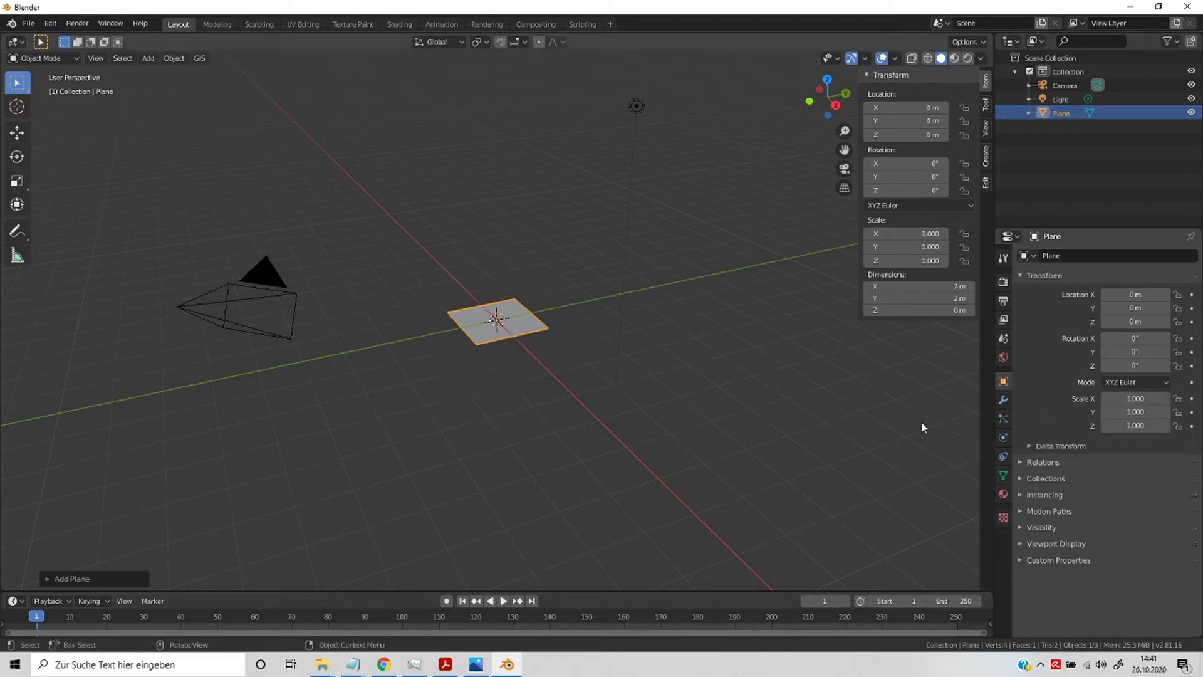
left_click(883, 379)
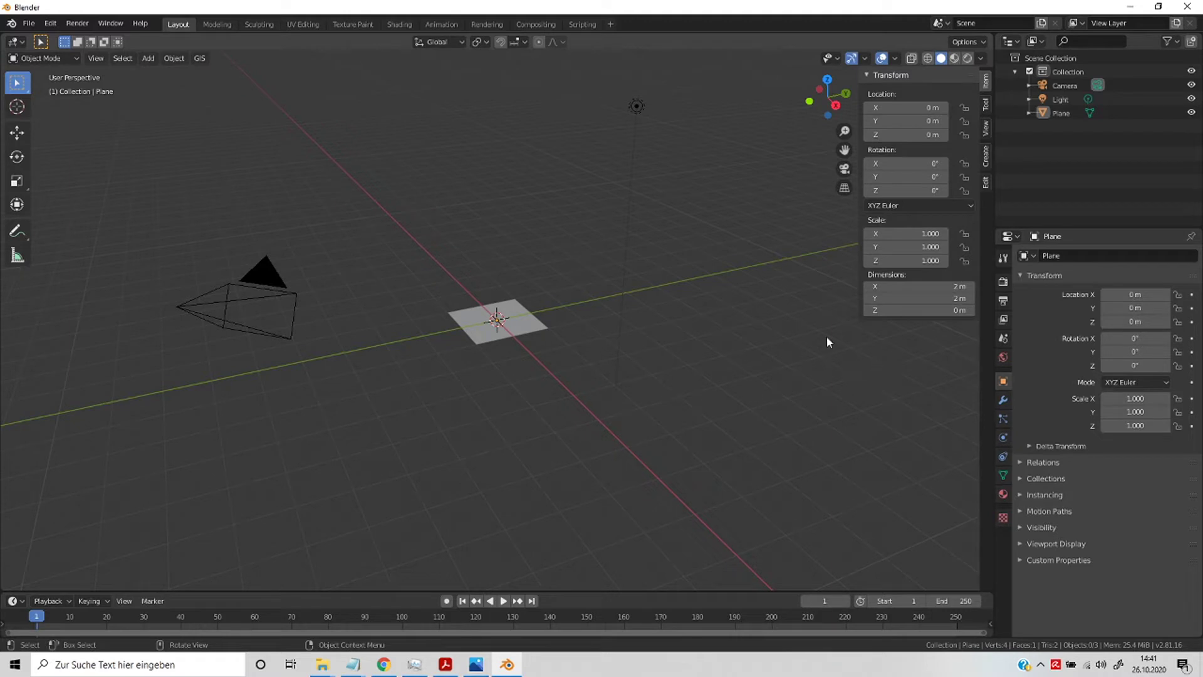
left_click(461, 332)
Step: Delete the plane and add a UV Sphere mesh at the origin
key("x")
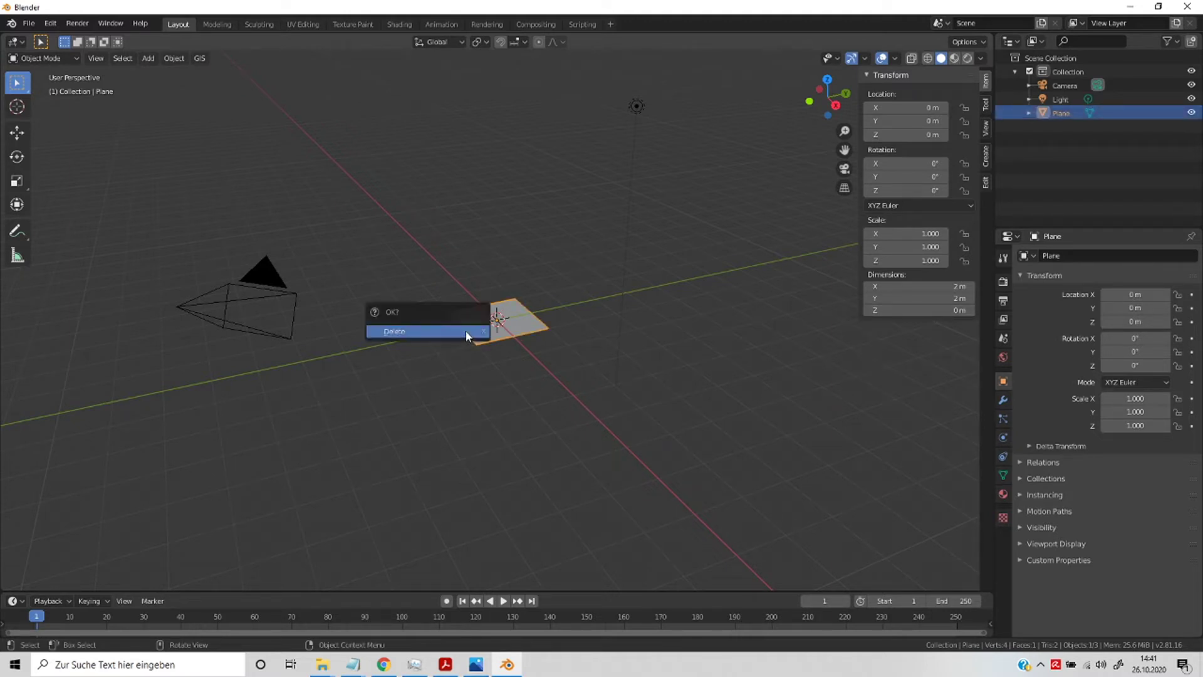
left_click(465, 331)
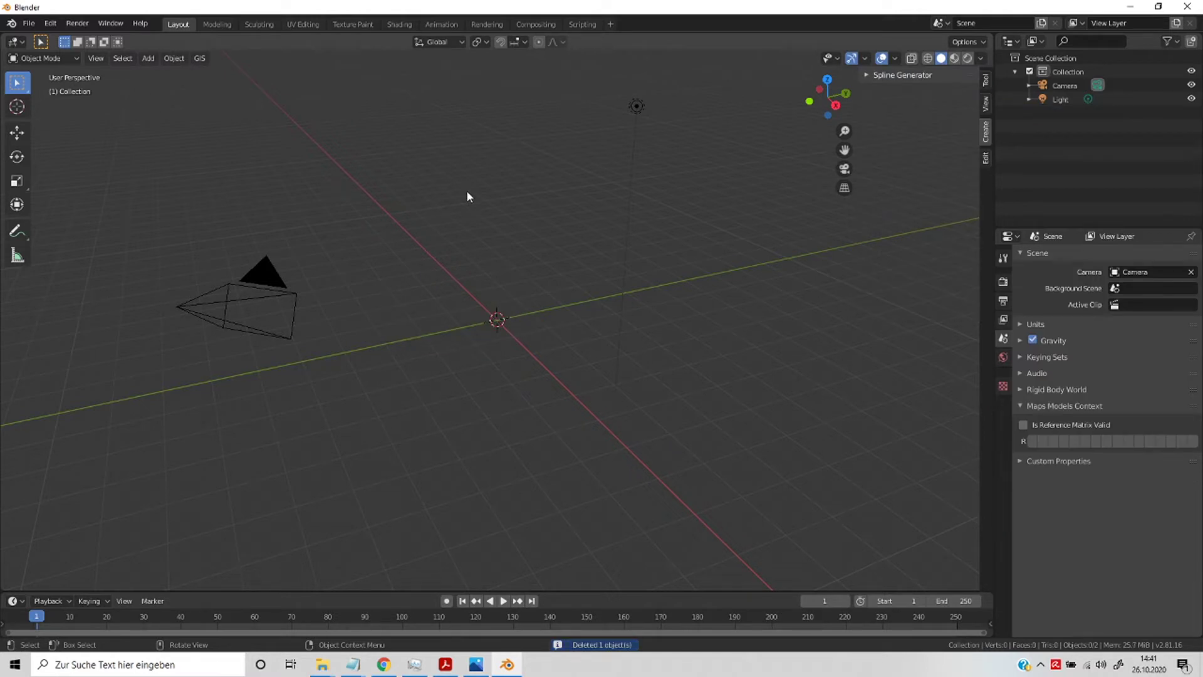
key("shift+a")
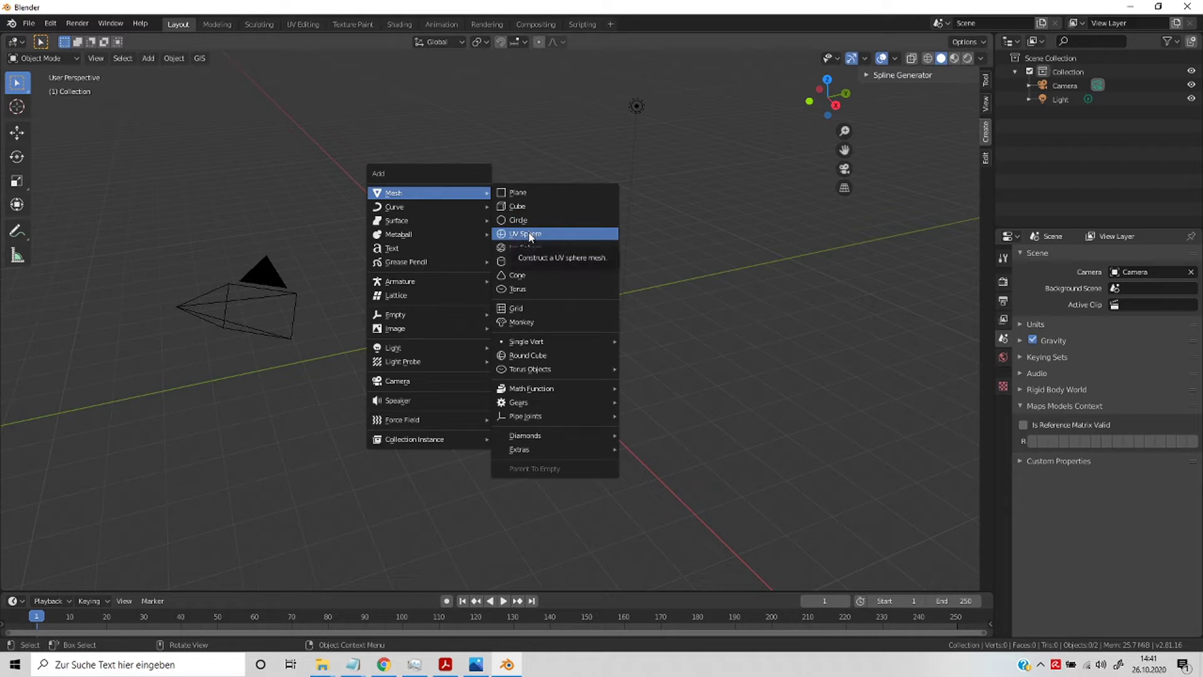
left_click(530, 236)
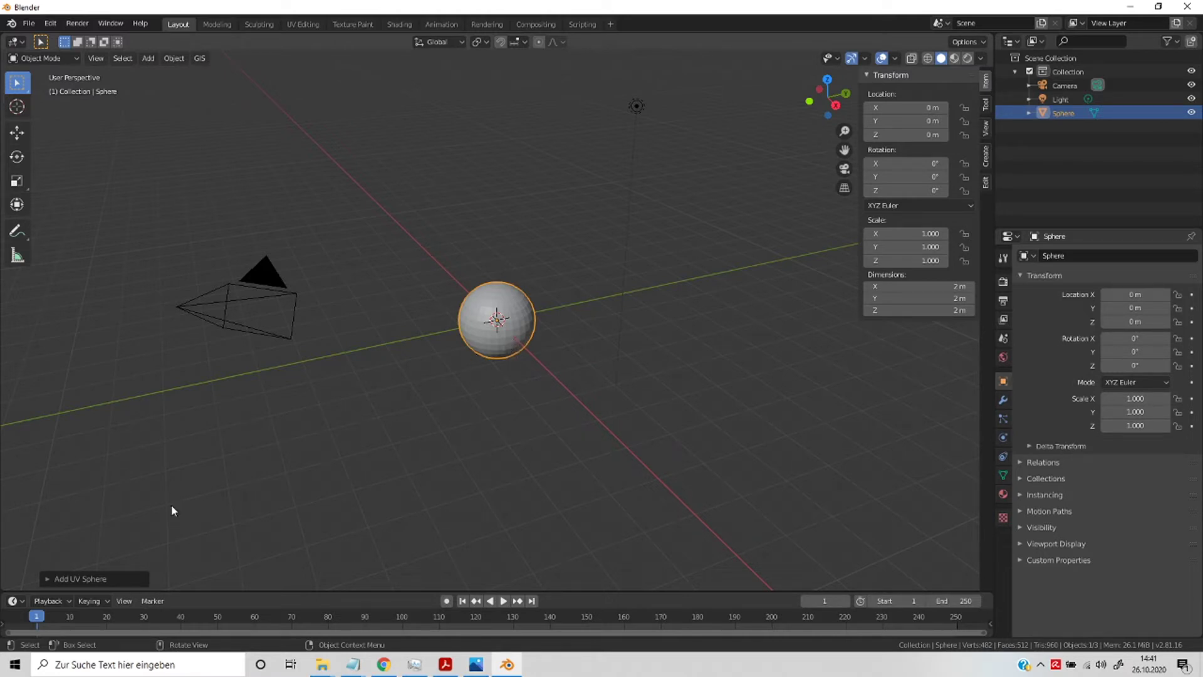
Step: Set the UV sphere's radius to 1.22 m with 32 segments and 32 rings
left_click(103, 580)
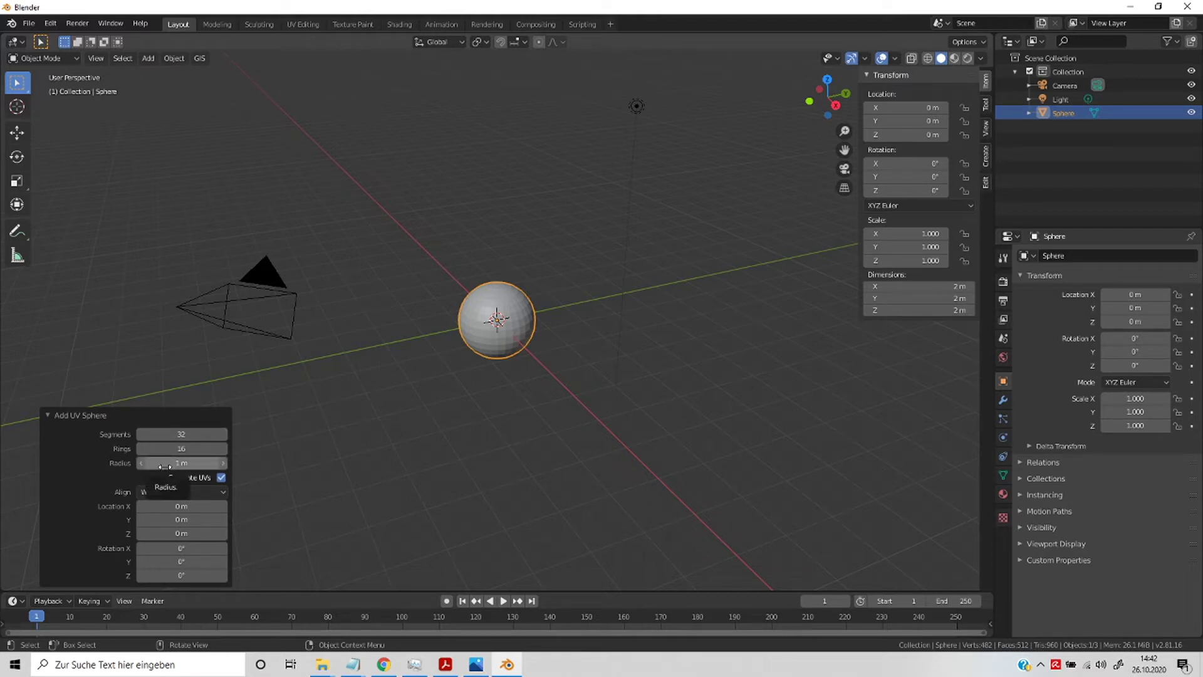
left_click_drag(165, 466, 185, 467)
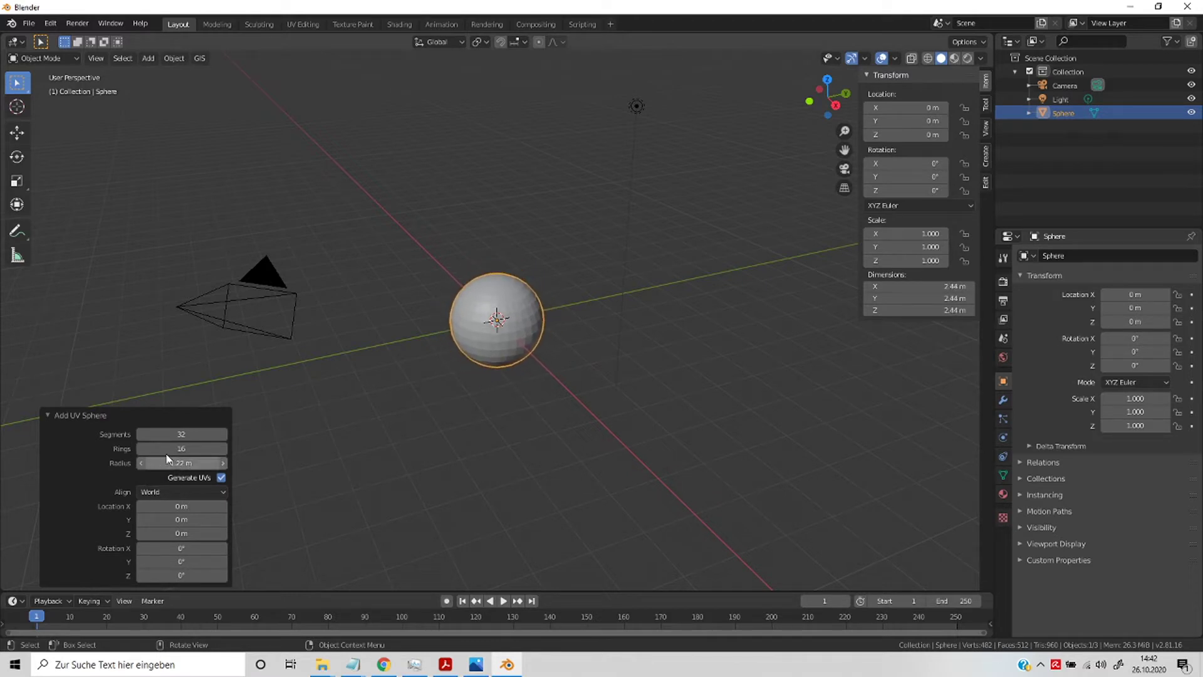
mouse_move(171, 434)
left_mouse_down()
mouse_move(188, 433)
mouse_move(178, 450)
left_mouse_up()
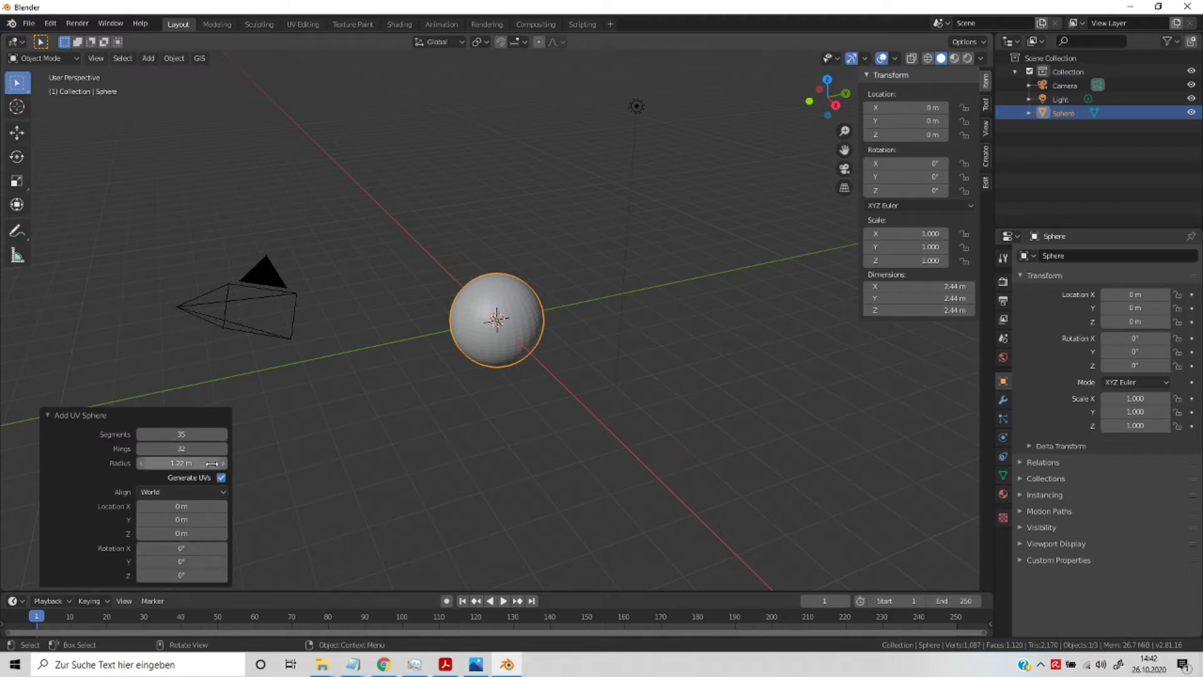
left_click(223, 494)
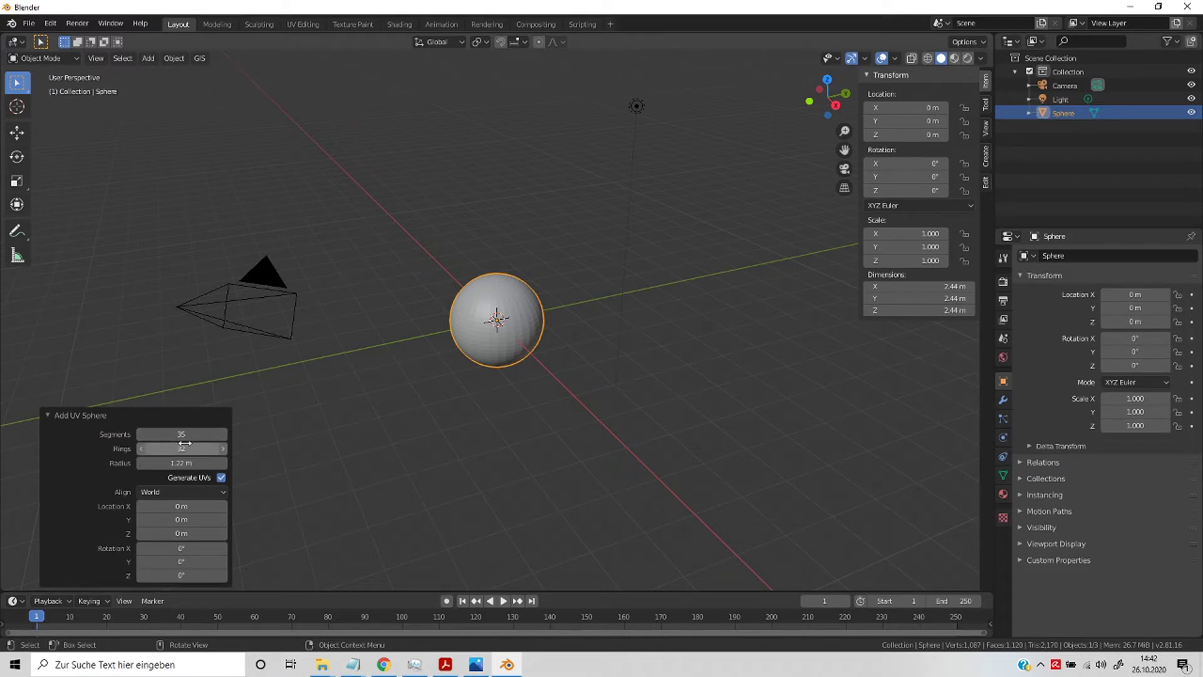
left_click(183, 434)
type("32")
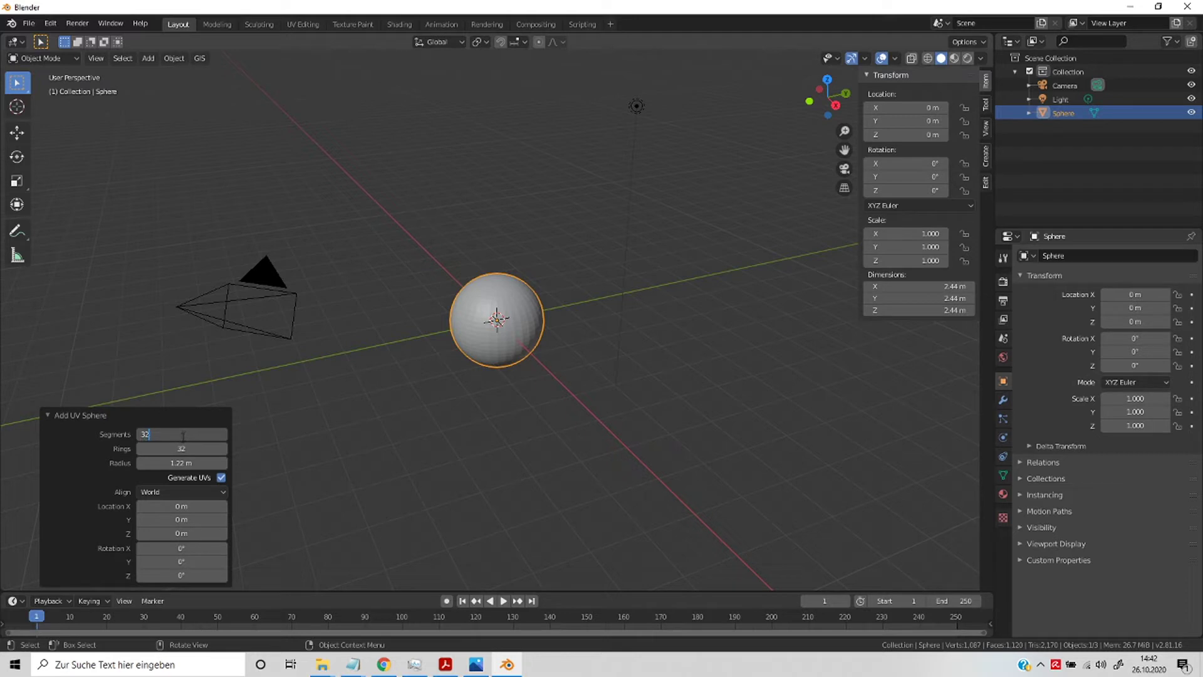
key("Return")
left_click(251, 406)
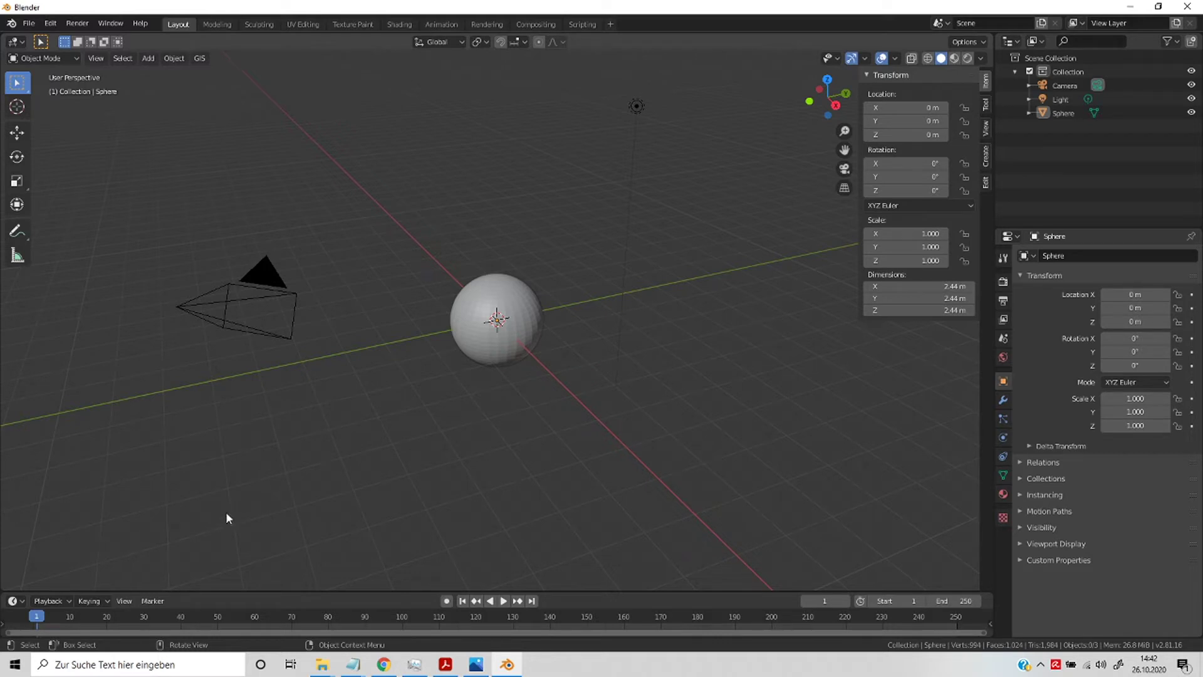
left_click(486, 342)
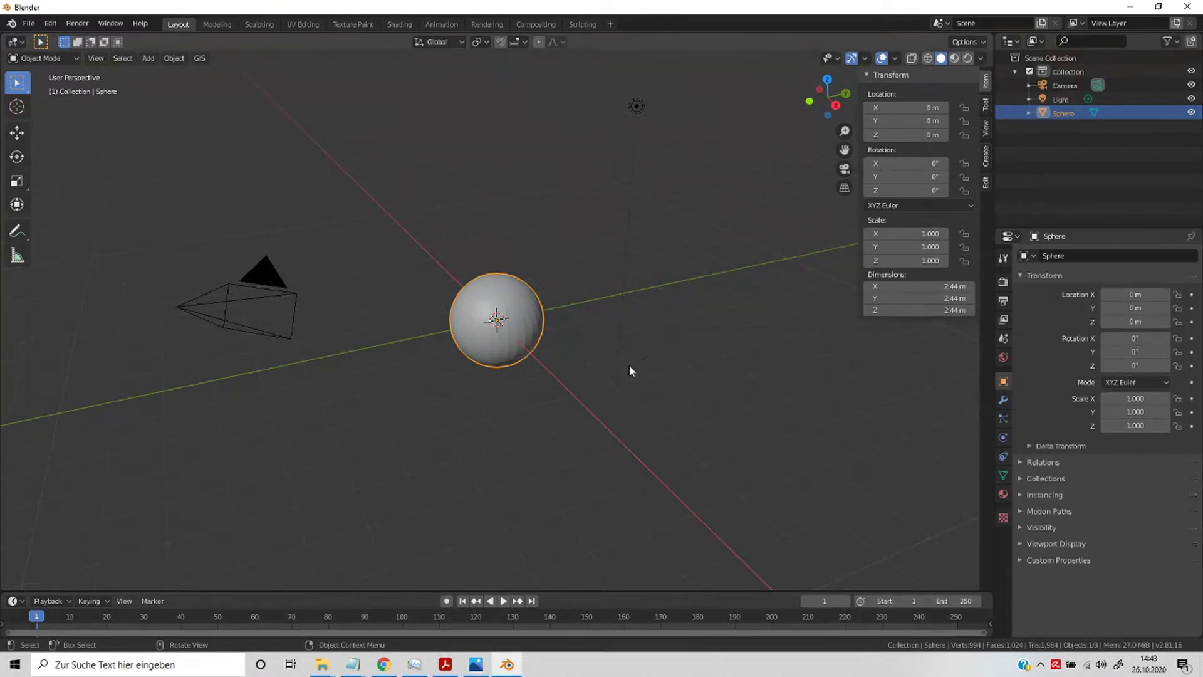
Step: Delete the UV sphere and add an icosphere in its place
key("x")
left_click(616, 376)
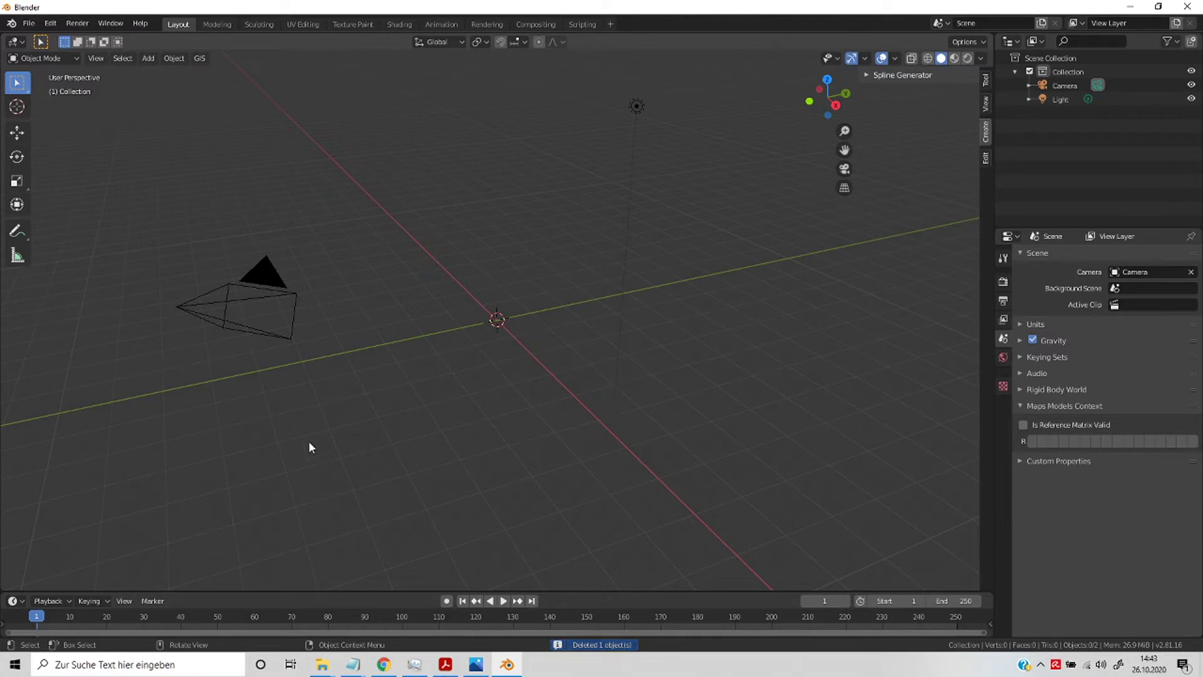
key("shift+a")
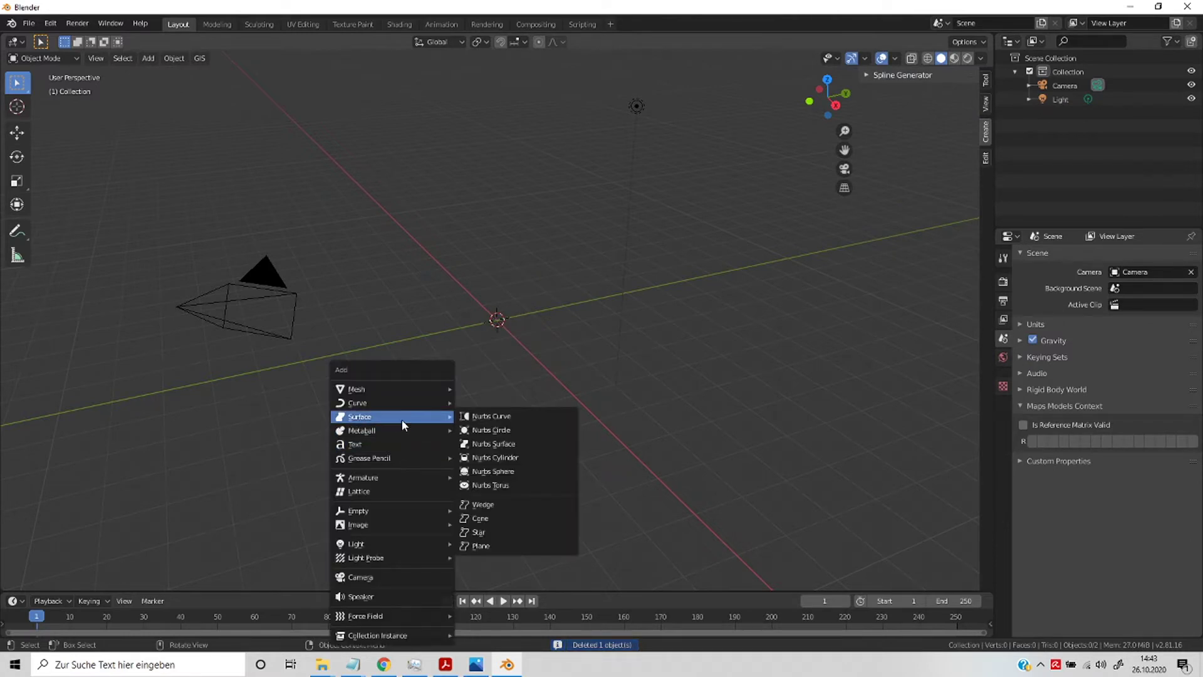
mouse_move(393, 388)
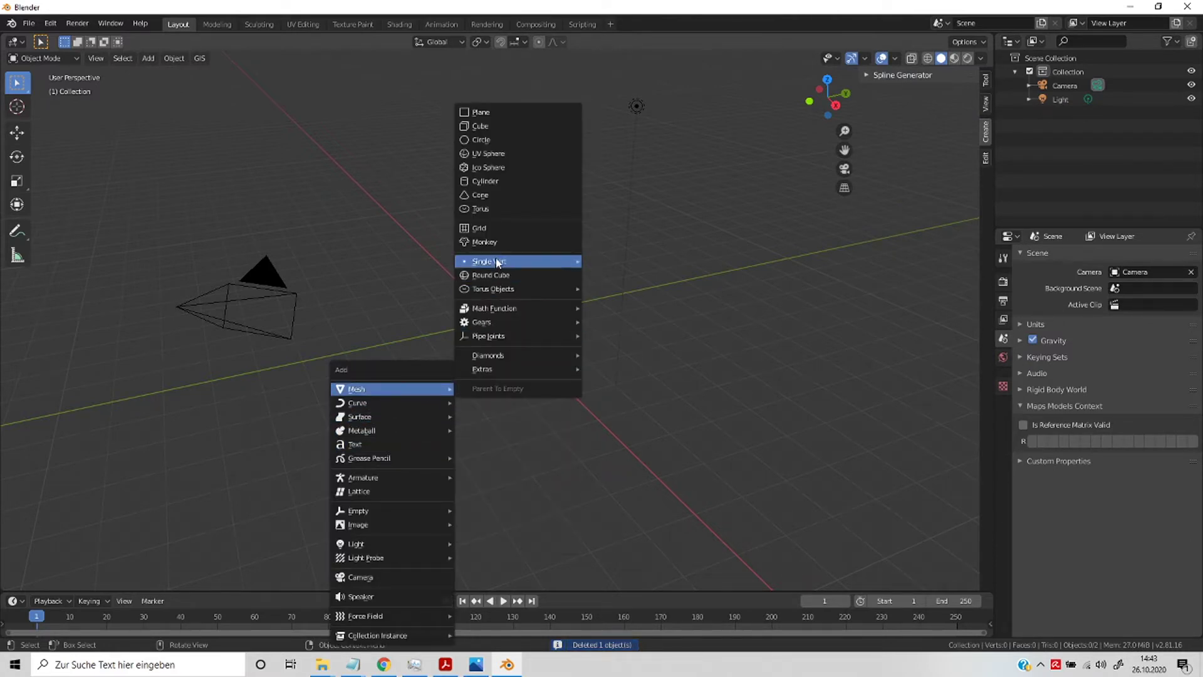
left_click(500, 170)
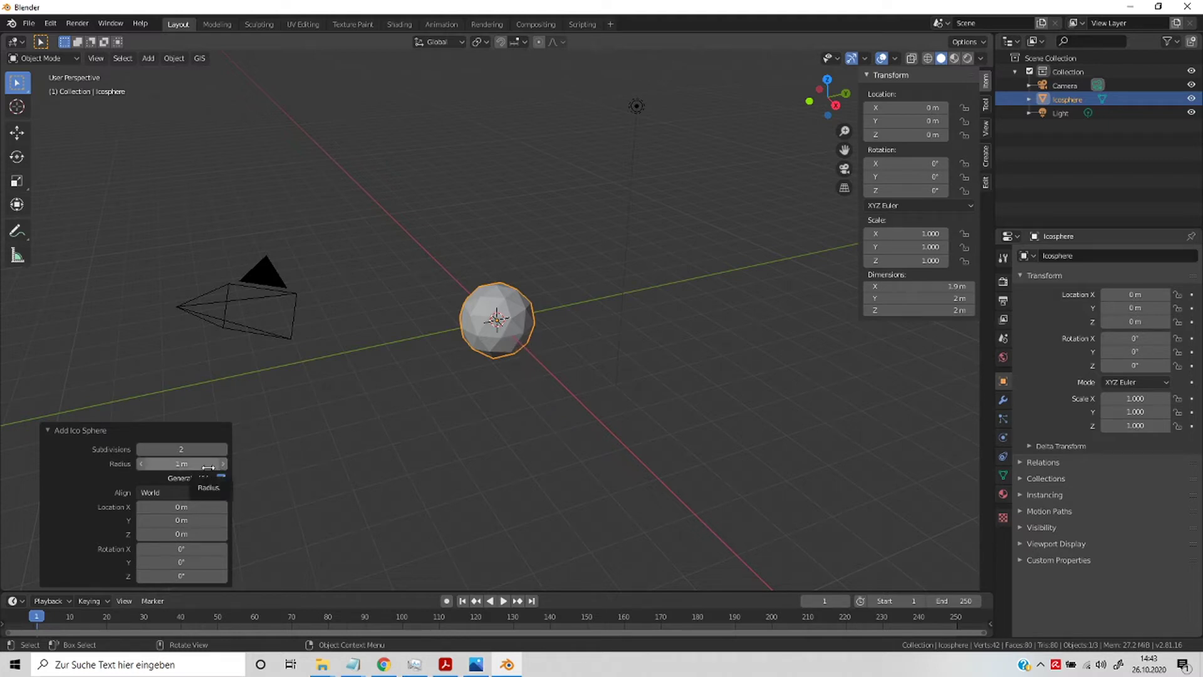
Step: Try icosphere subdivisions 2, 3 and 4, settle on 1, and orbit to inspect it
left_click(223, 447)
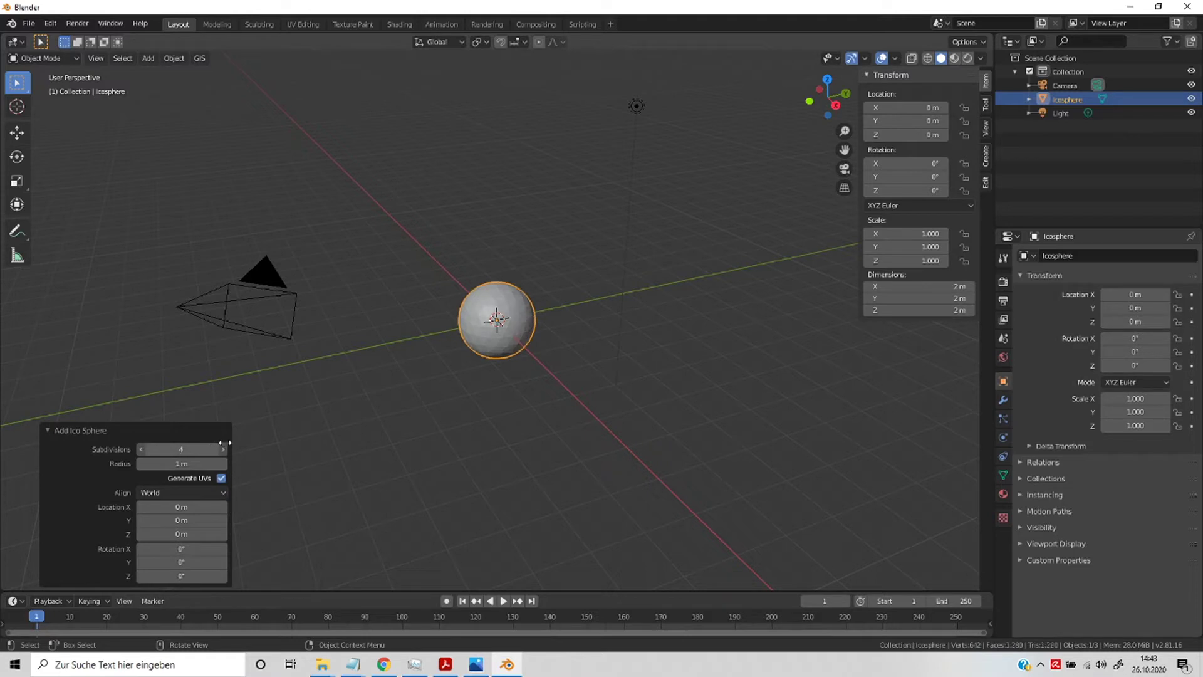
left_click_drag(224, 443, 207, 444)
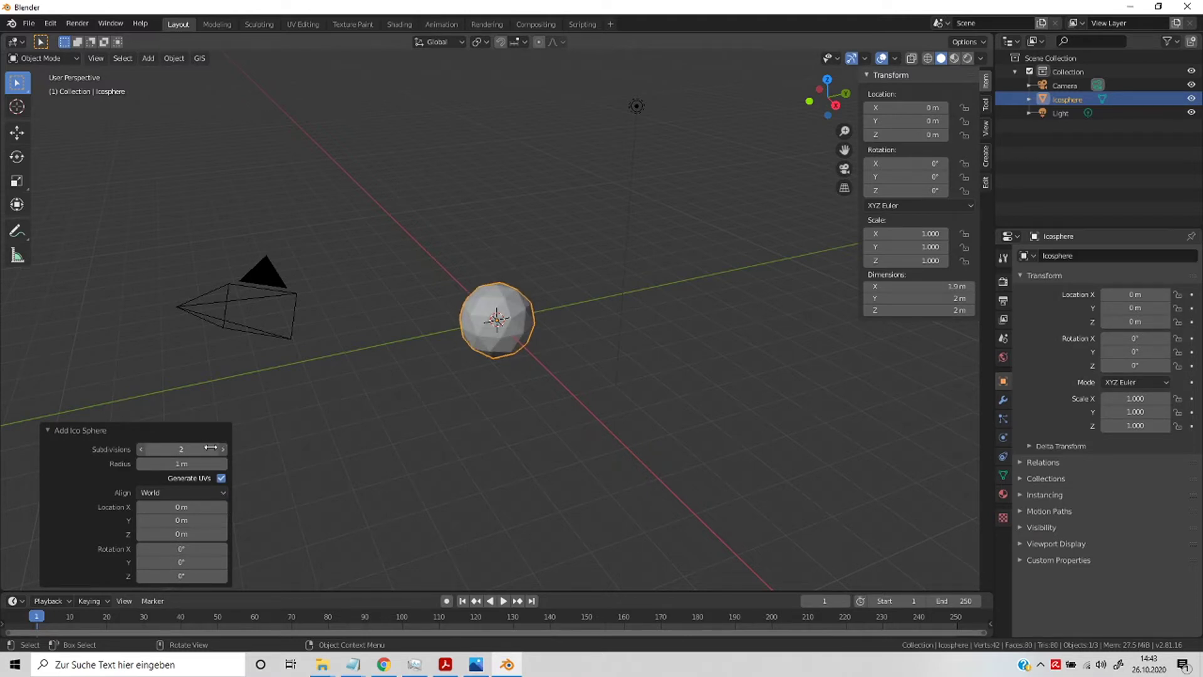
left_click_drag(210, 447, 207, 447)
left_click(189, 449)
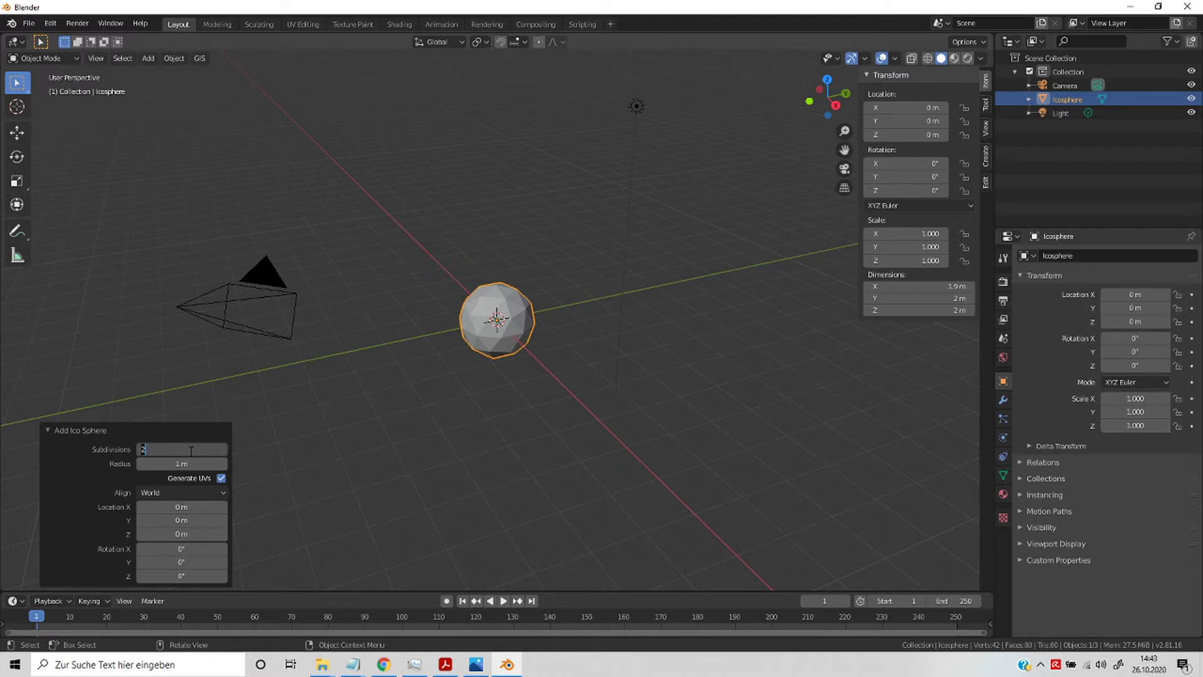
key("Return")
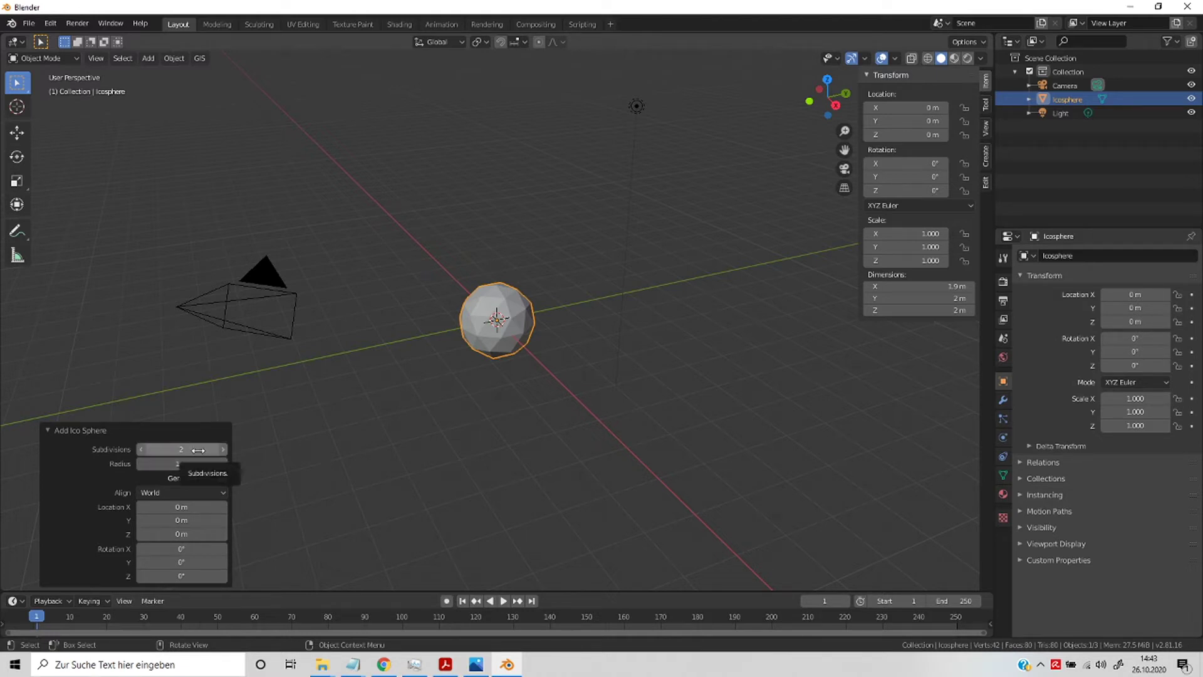
left_click(216, 447)
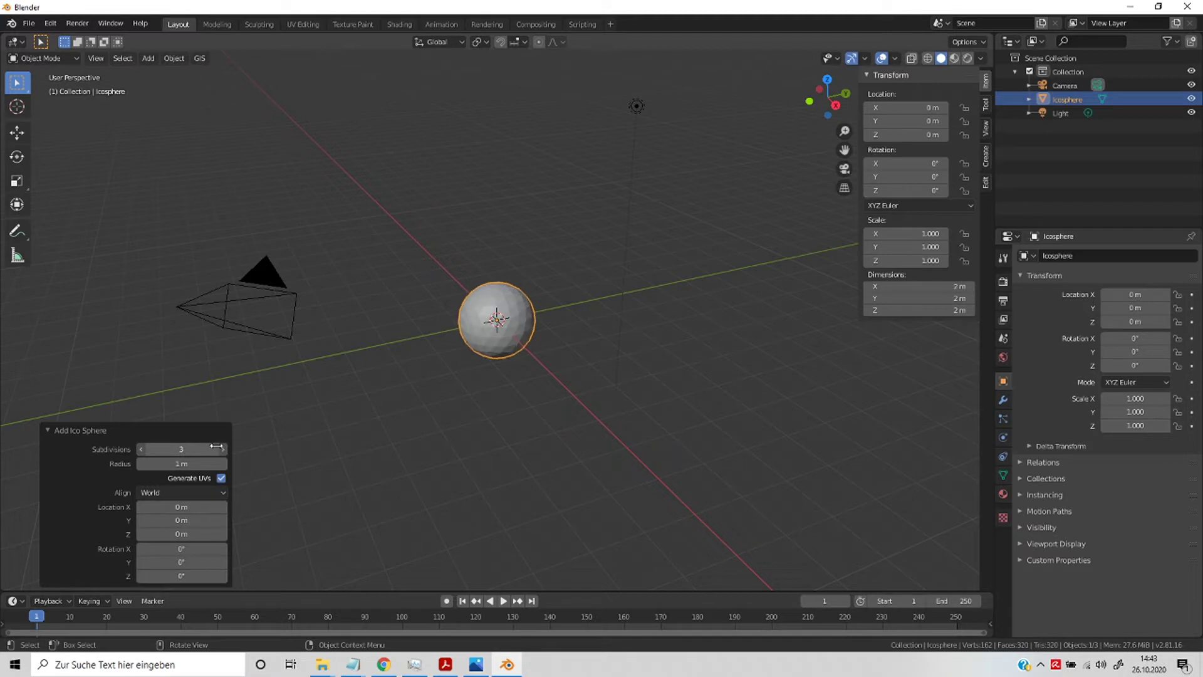
left_click(223, 446)
left_click_drag(223, 446, 199, 445)
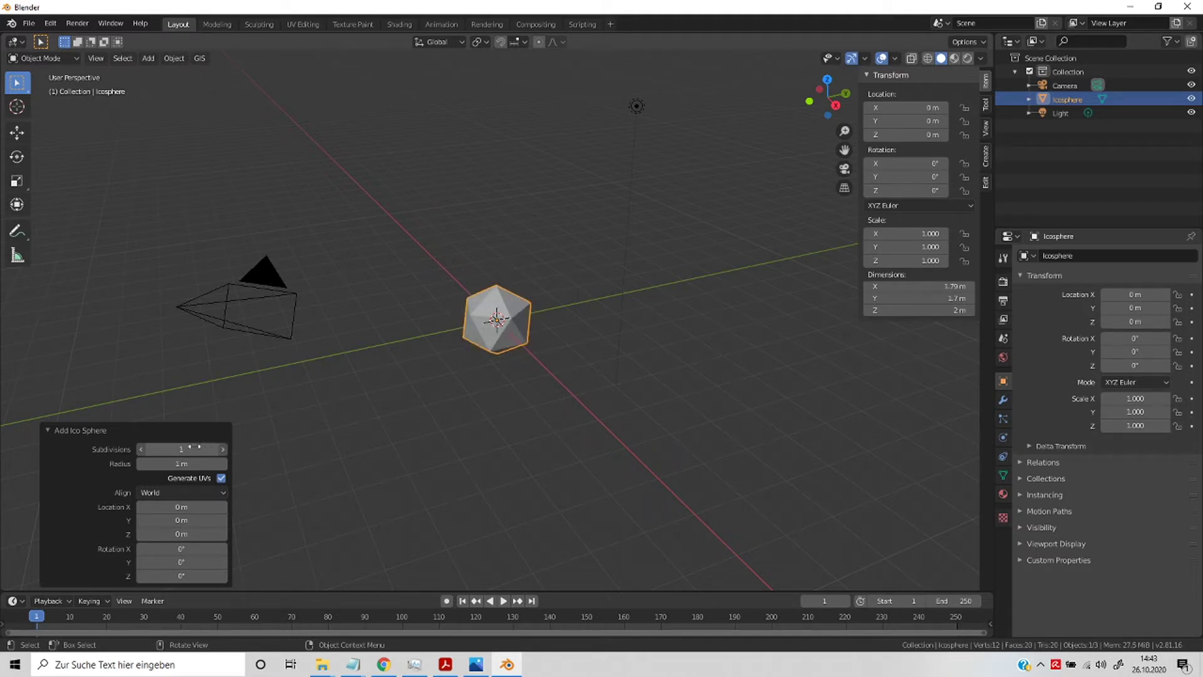
mouse_move(460, 400)
middle_mouse_down()
mouse_move(463, 374)
mouse_move(441, 419)
middle_mouse_up()
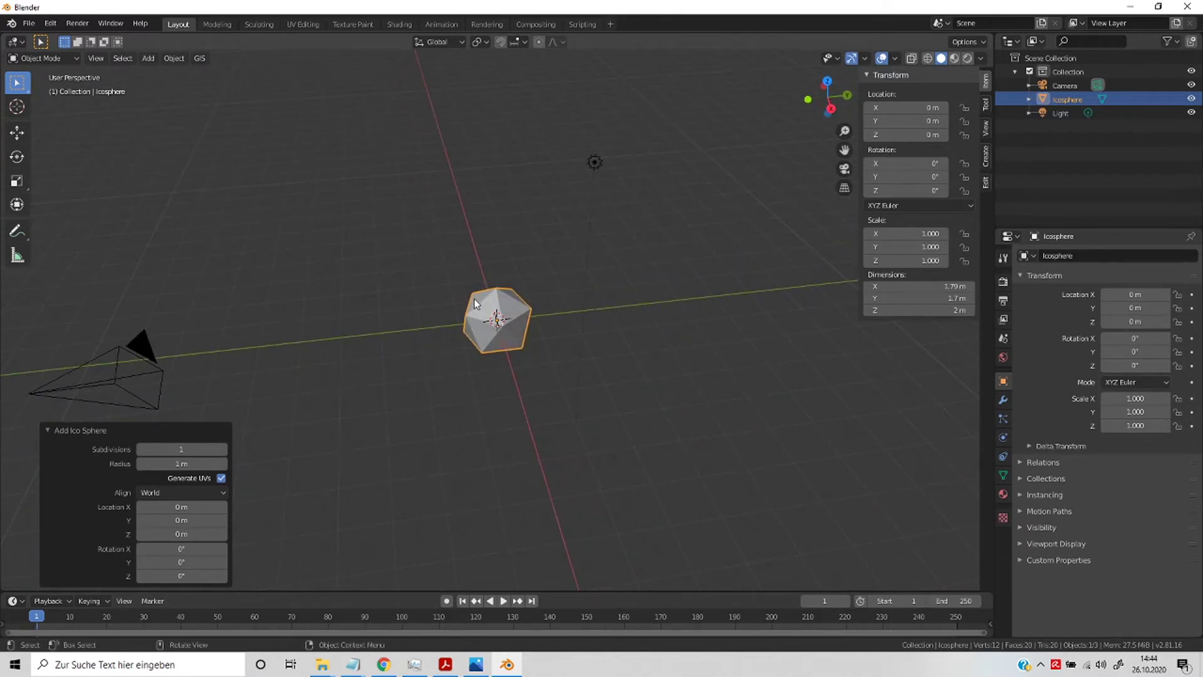
mouse_move(519, 418)
middle_mouse_down()
mouse_move(446, 371)
mouse_move(527, 422)
mouse_move(286, 487)
middle_mouse_up()
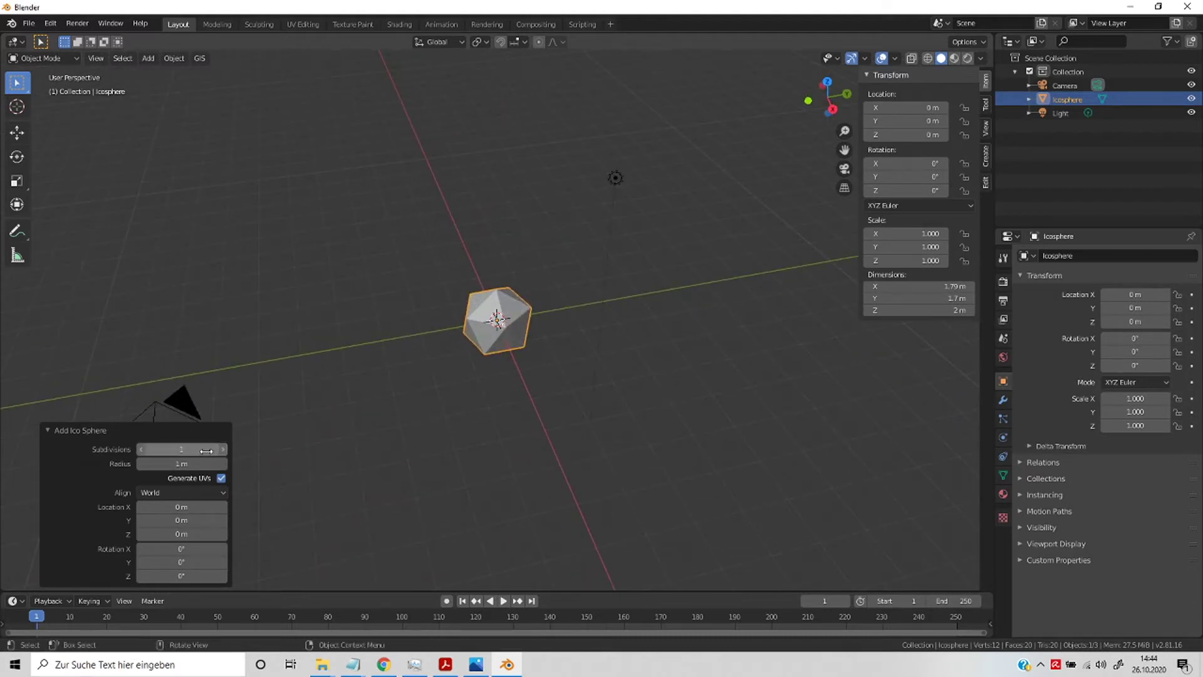
left_click(440, 424)
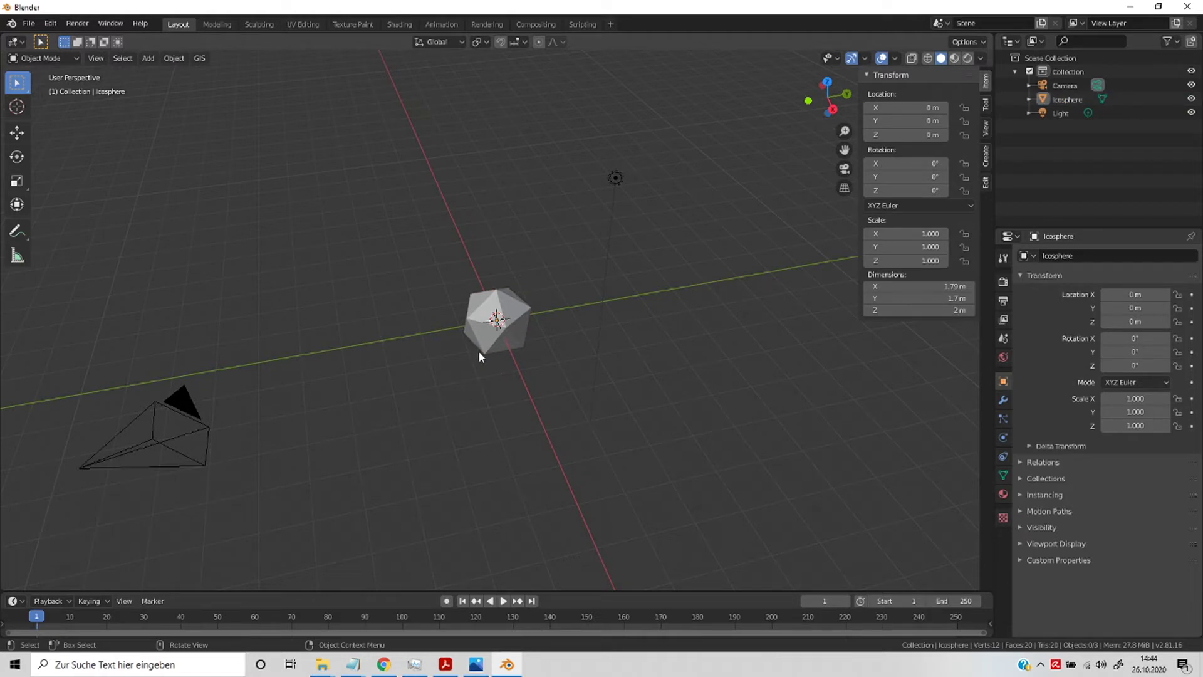
Step: Select the icosphere and apply Shade Smooth from its context menu
left_click(499, 342)
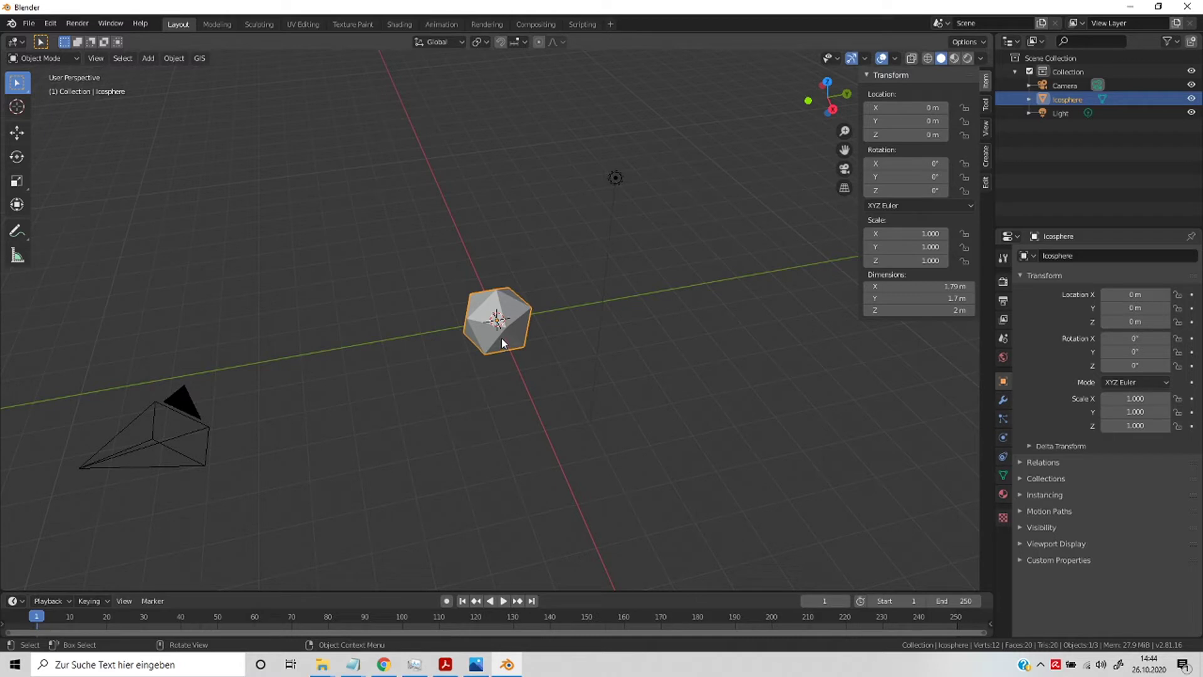
right_click(502, 342)
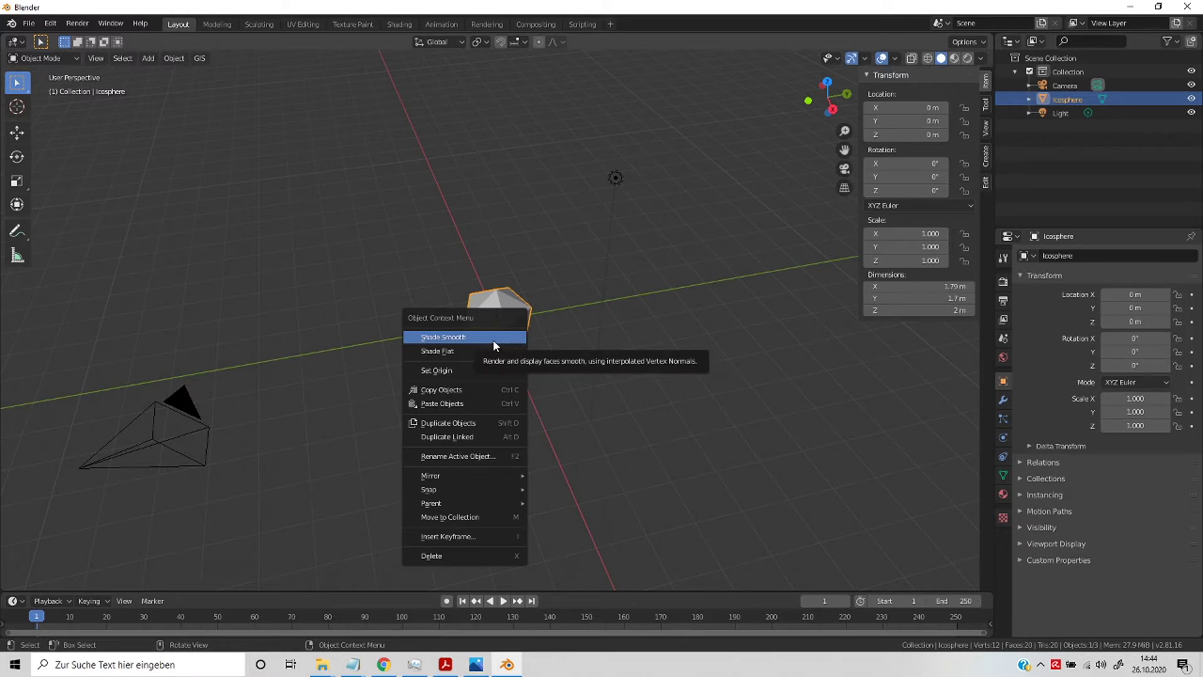
left_click(492, 340)
mouse_move(506, 378)
middle_mouse_down()
mouse_move(449, 302)
mouse_move(508, 363)
middle_mouse_up()
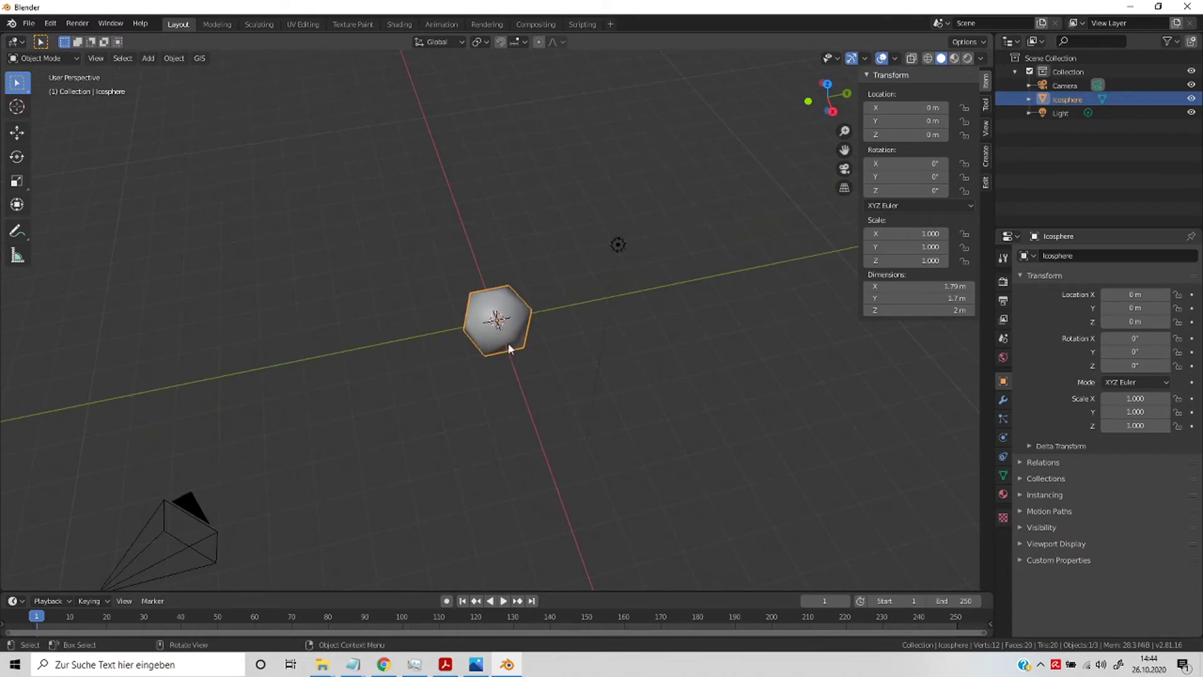
Step: Replace the icosphere with a new one at 3 subdivisions
key("x")
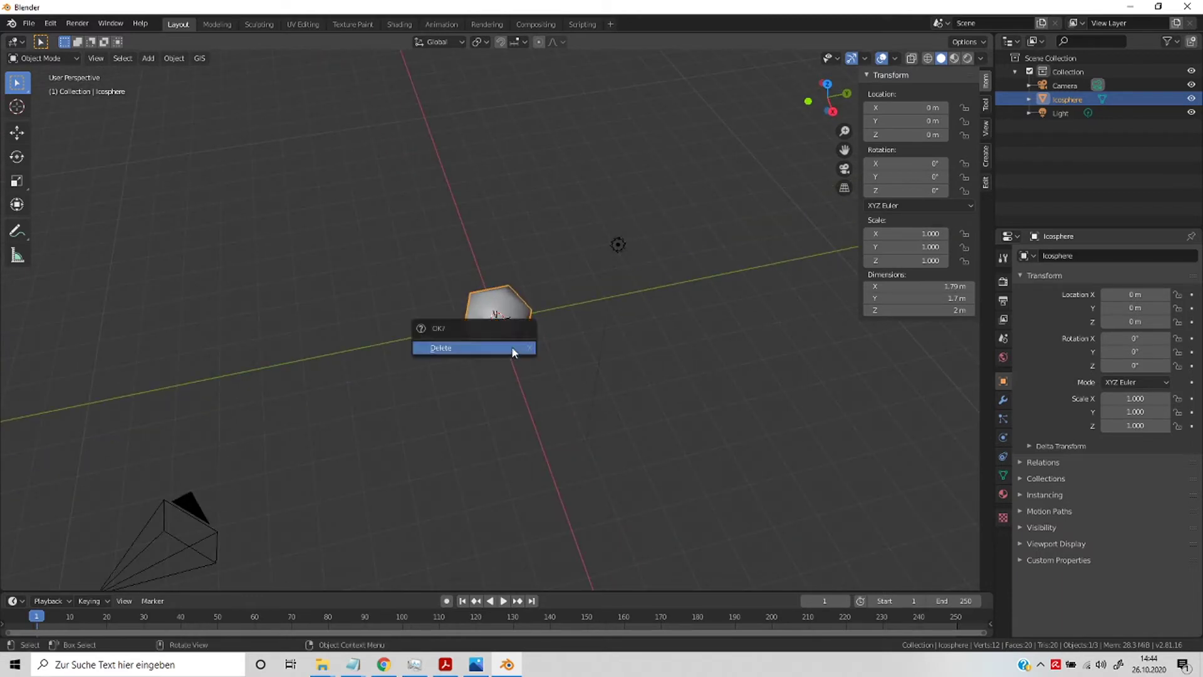
left_click(512, 346)
key("shift+a")
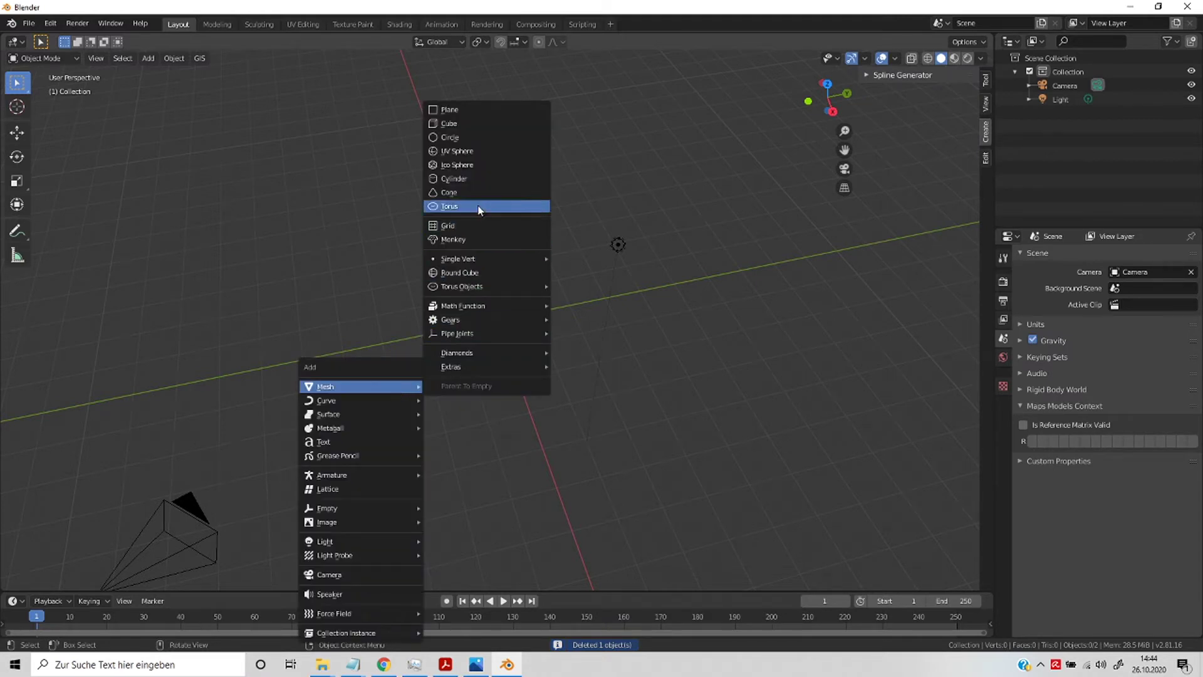
left_click(468, 166)
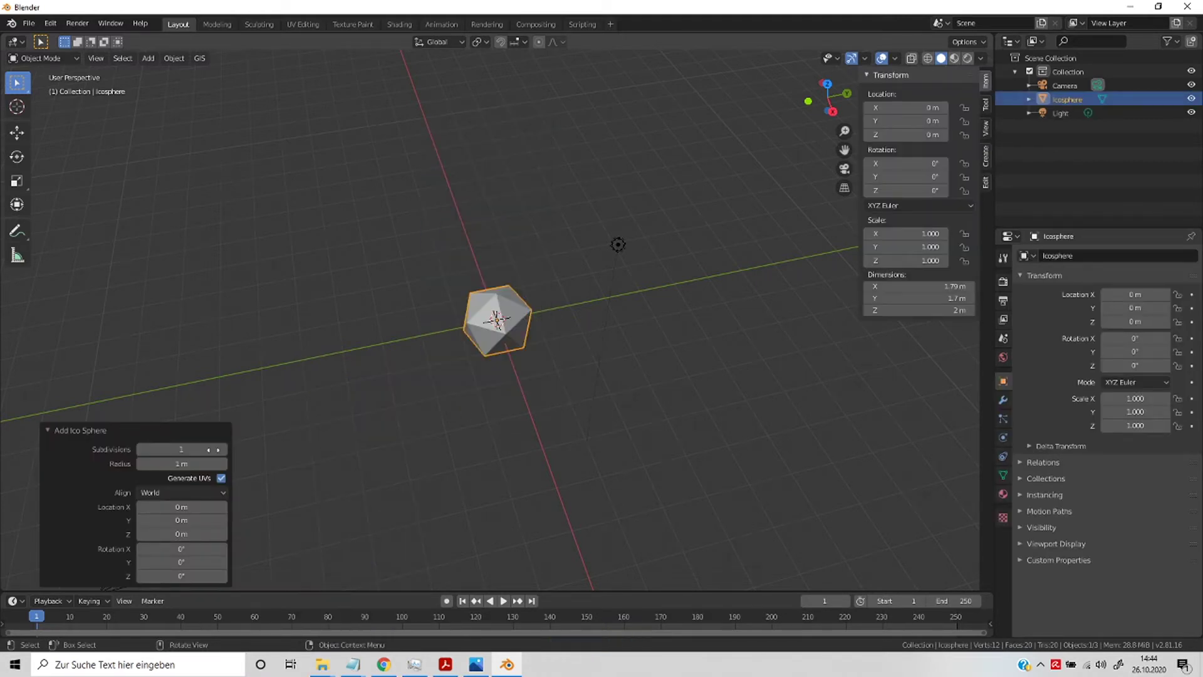
left_click(221, 447)
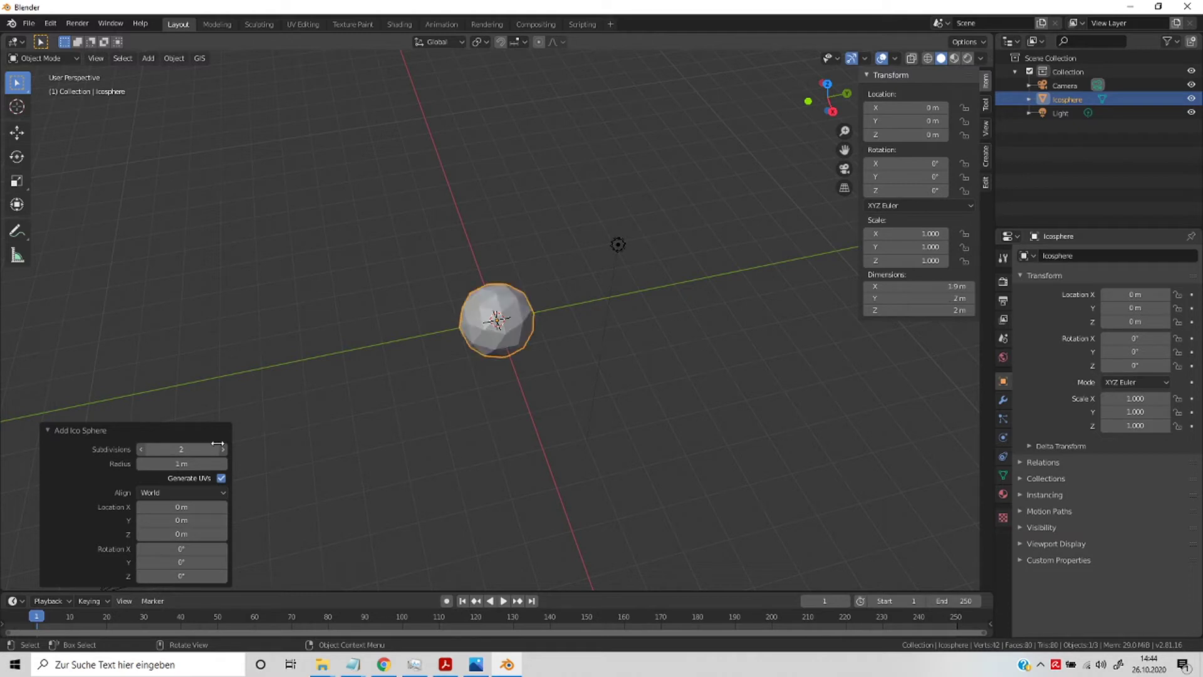
left_click(220, 447)
left_click(519, 409)
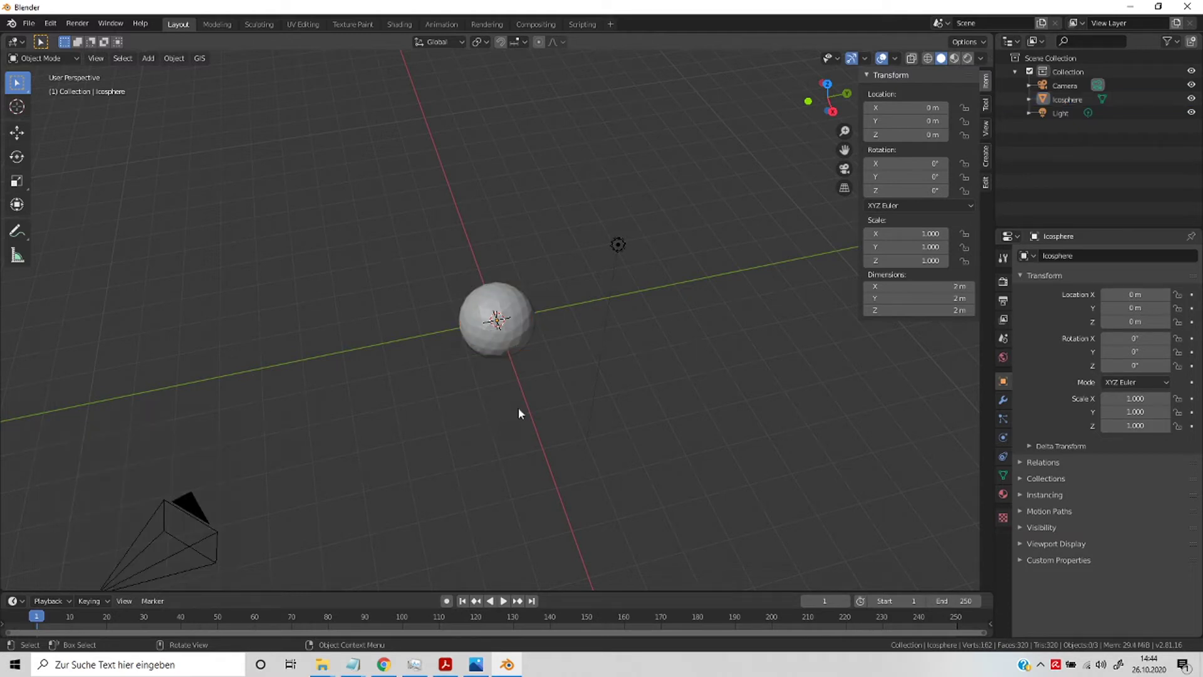
Step: Shade the new icosphere smooth, then select the light and orbit the view
left_click(518, 340)
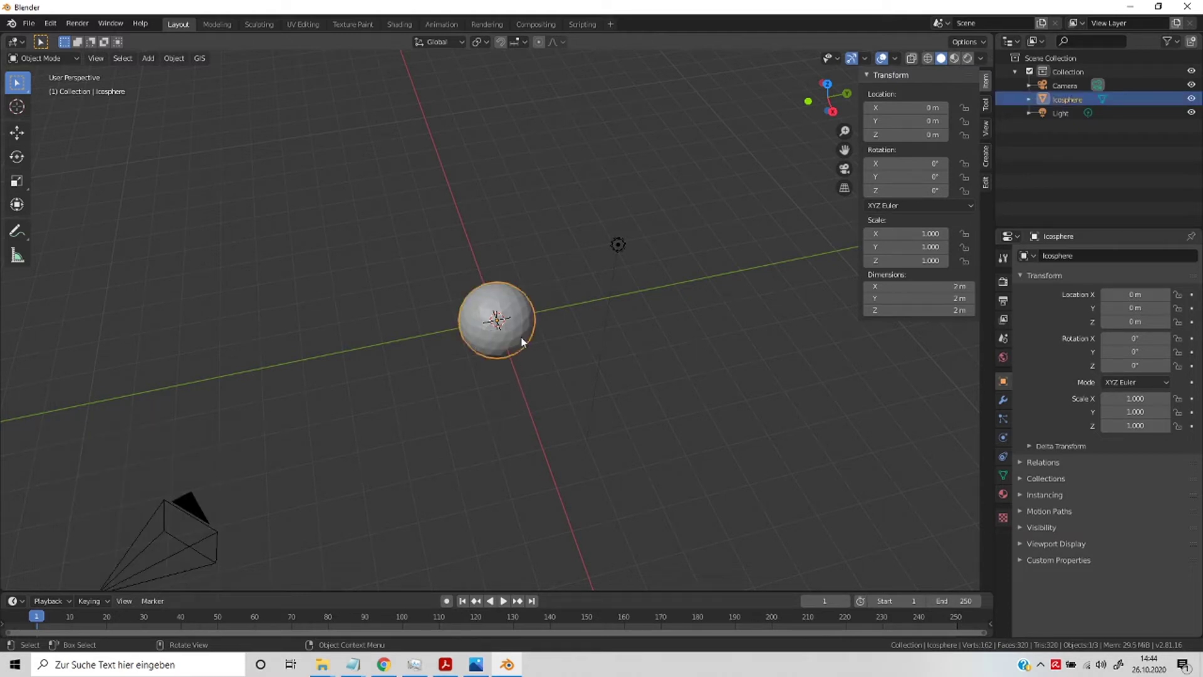
right_click(519, 342)
left_click(495, 335)
right_click(506, 393)
left_click(618, 244)
mouse_move(581, 446)
middle_mouse_down()
mouse_move(513, 422)
mouse_move(610, 480)
mouse_move(553, 421)
mouse_move(567, 433)
middle_mouse_up()
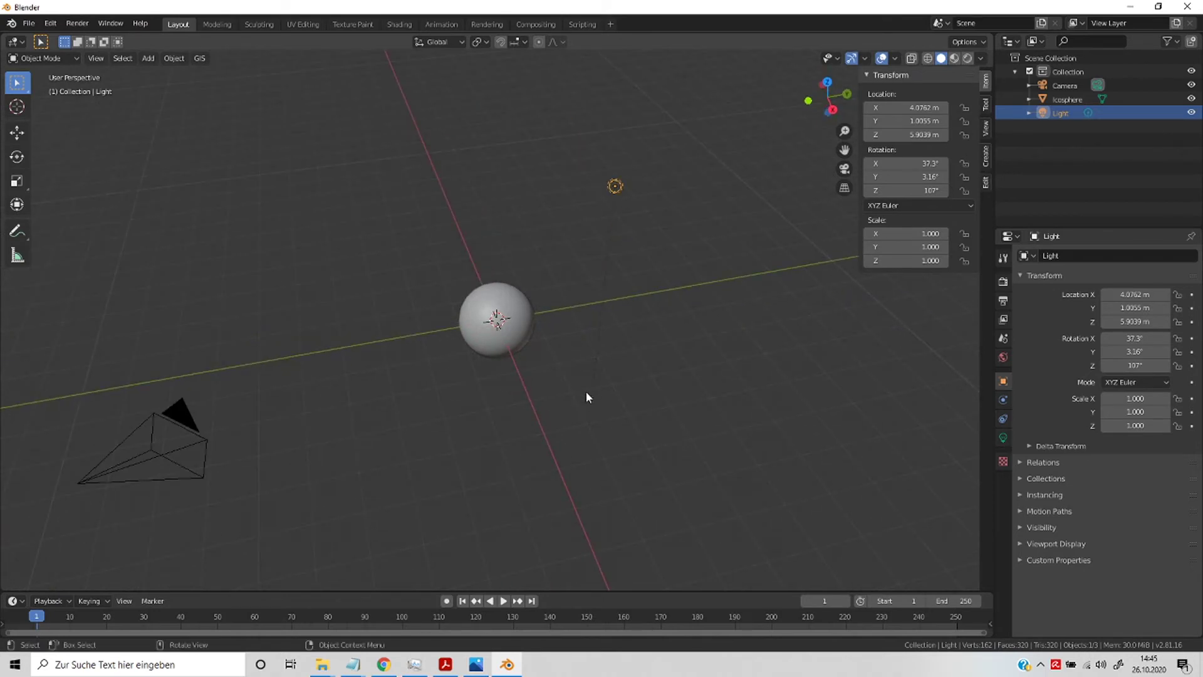
scroll(516, 404, "up", 2)
scroll(516, 403, "up", 1)
scroll(517, 404, "down", 2)
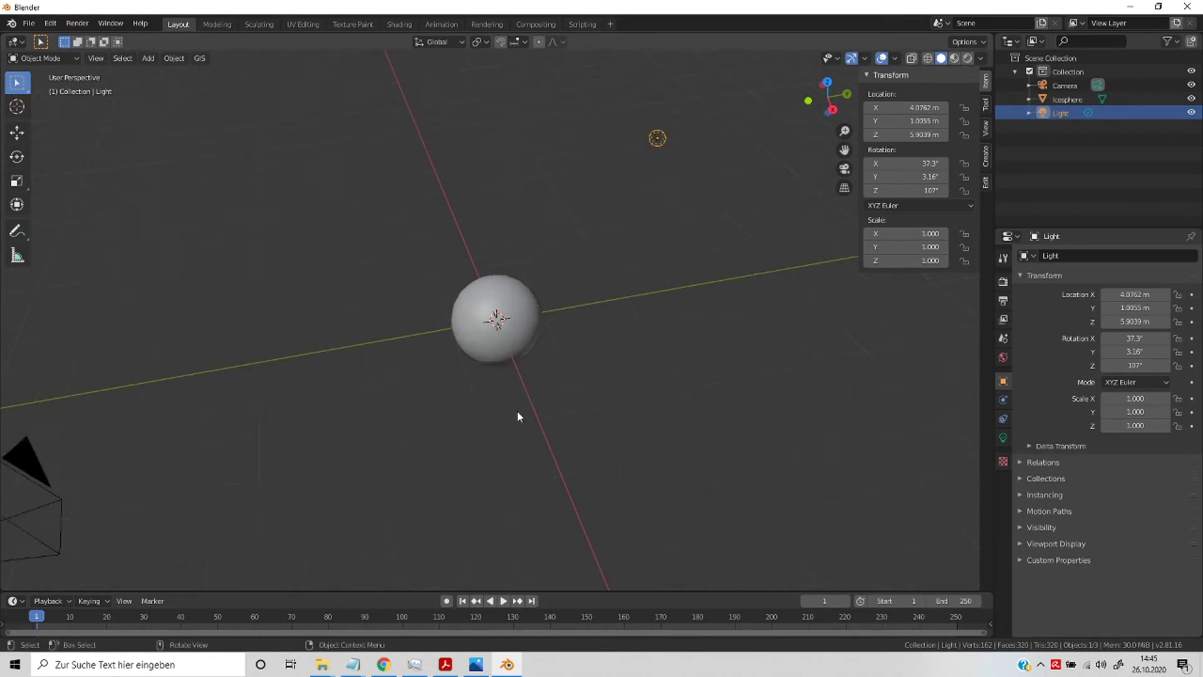
mouse_move(512, 416)
middle_mouse_down()
mouse_move(512, 389)
mouse_move(508, 416)
mouse_move(521, 424)
mouse_move(511, 415)
middle_mouse_up()
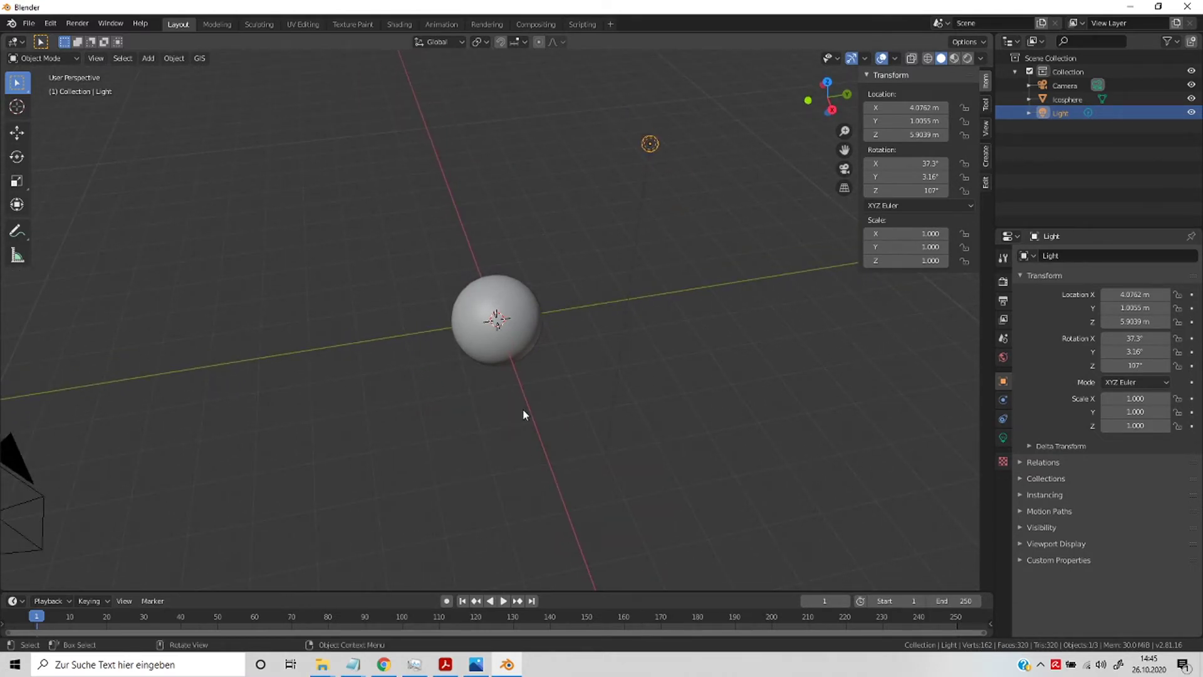
left_click(518, 336)
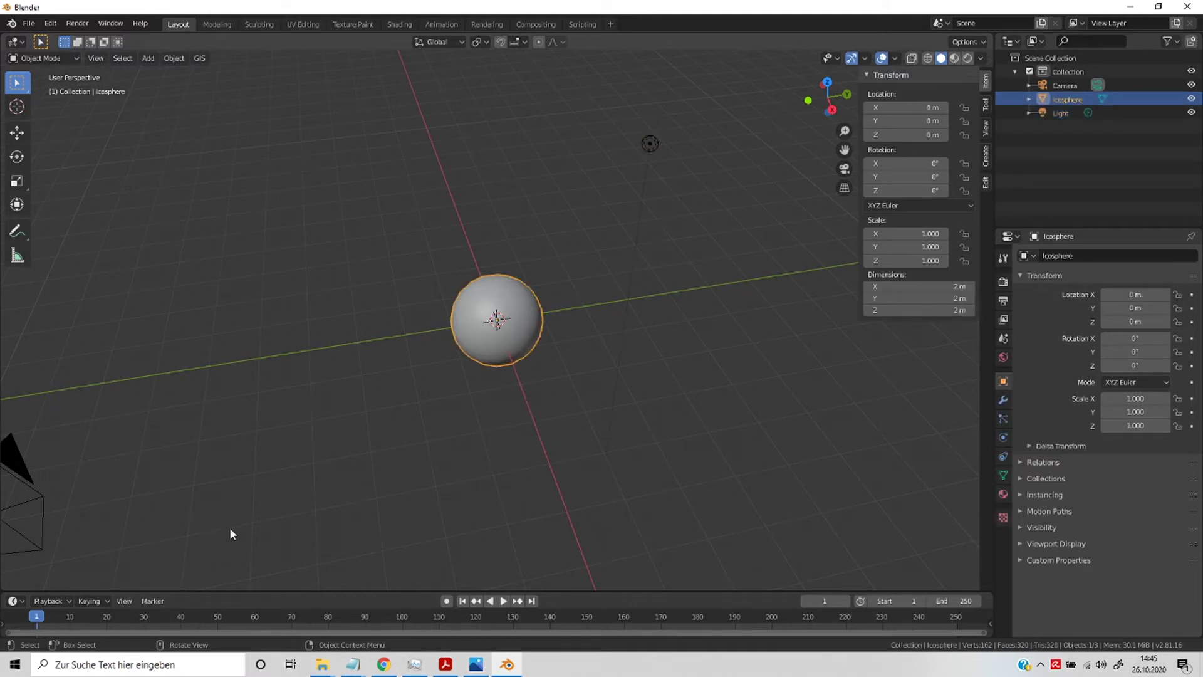
right_click(495, 352)
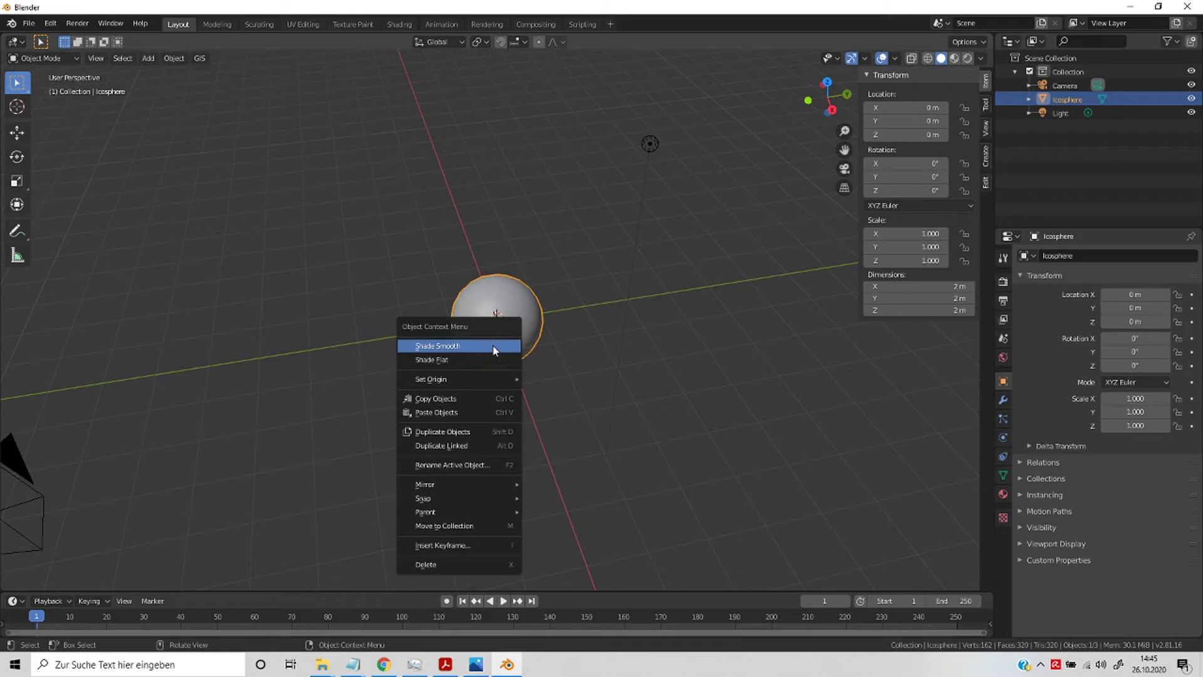
left_click(495, 346)
right_click(502, 340)
left_click(505, 355)
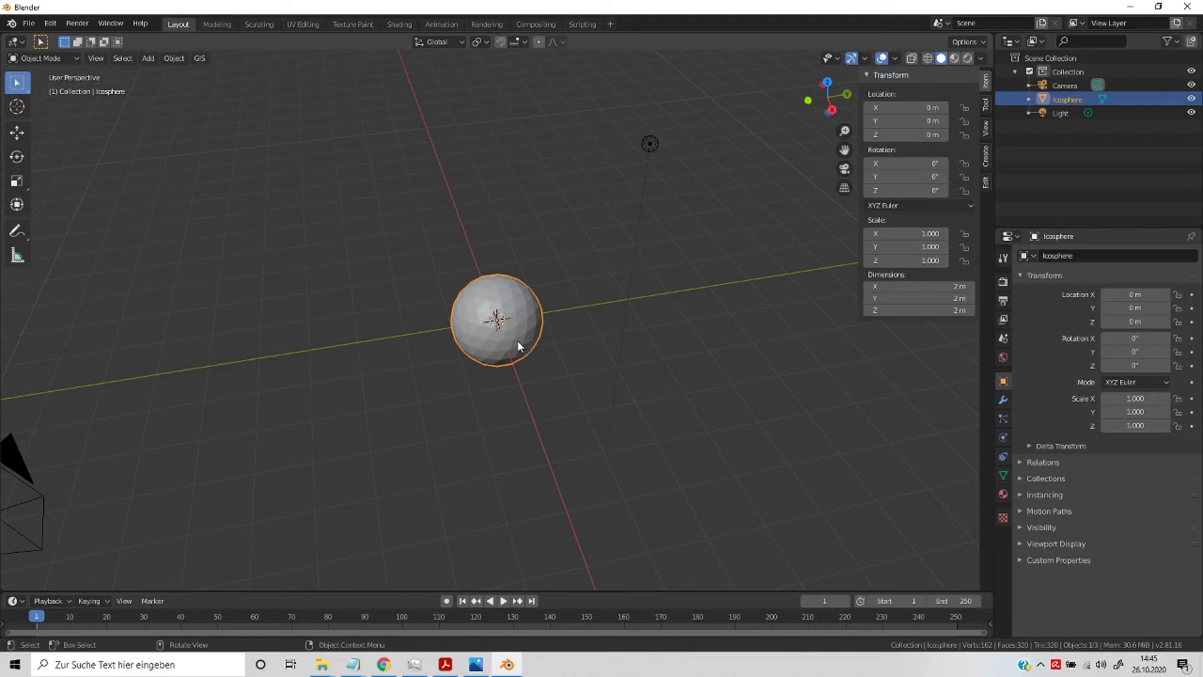
right_click(517, 342)
left_click(517, 327)
middle_click_drag(532, 379, 521, 377)
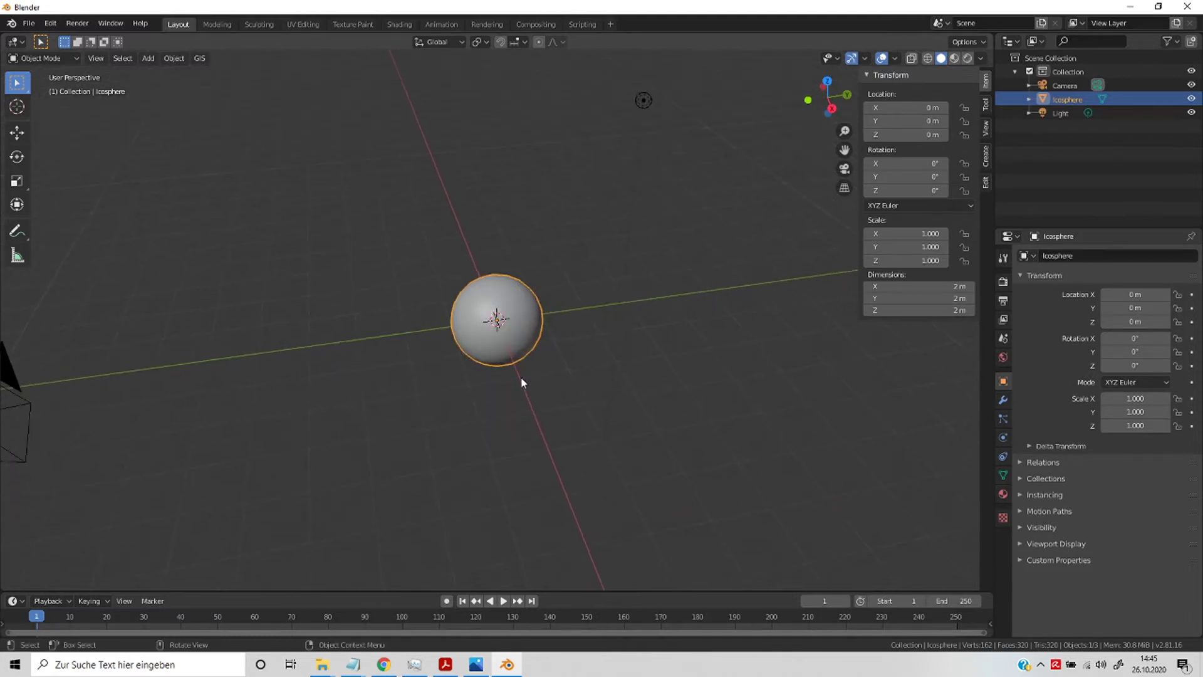
scroll(517, 389, "up", 3)
scroll(518, 389, "up", 2)
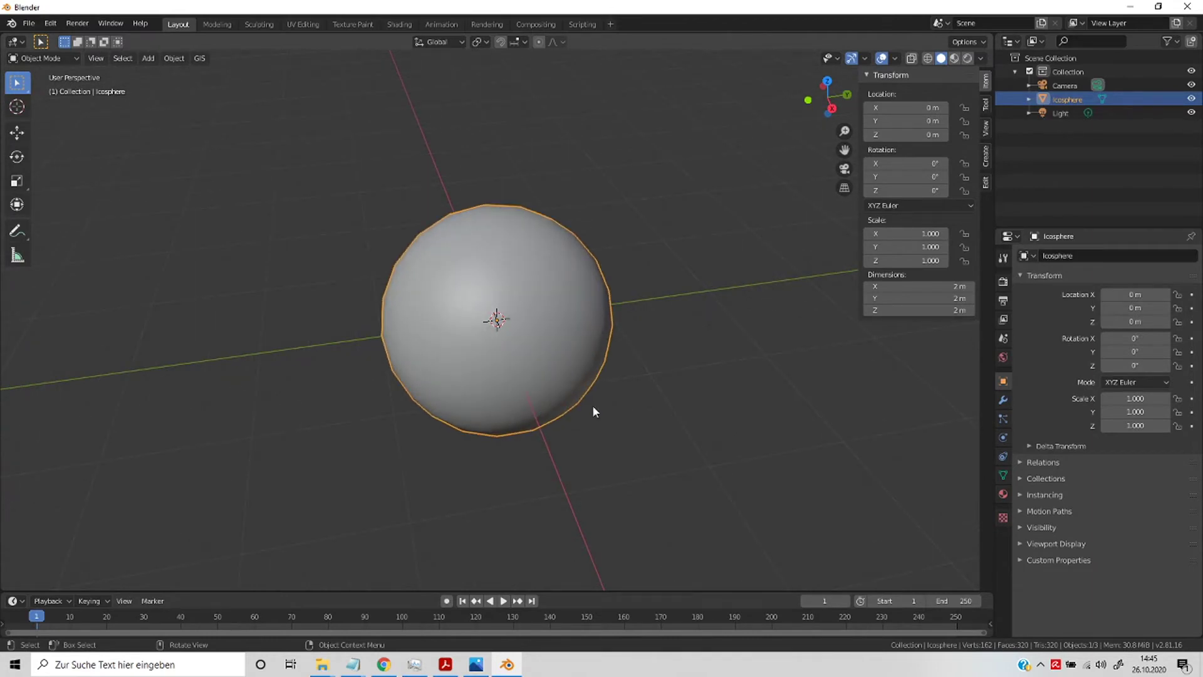
mouse_move(595, 405)
middle_mouse_down()
mouse_move(616, 437)
mouse_move(601, 421)
middle_mouse_up()
scroll(582, 404, "down", 2)
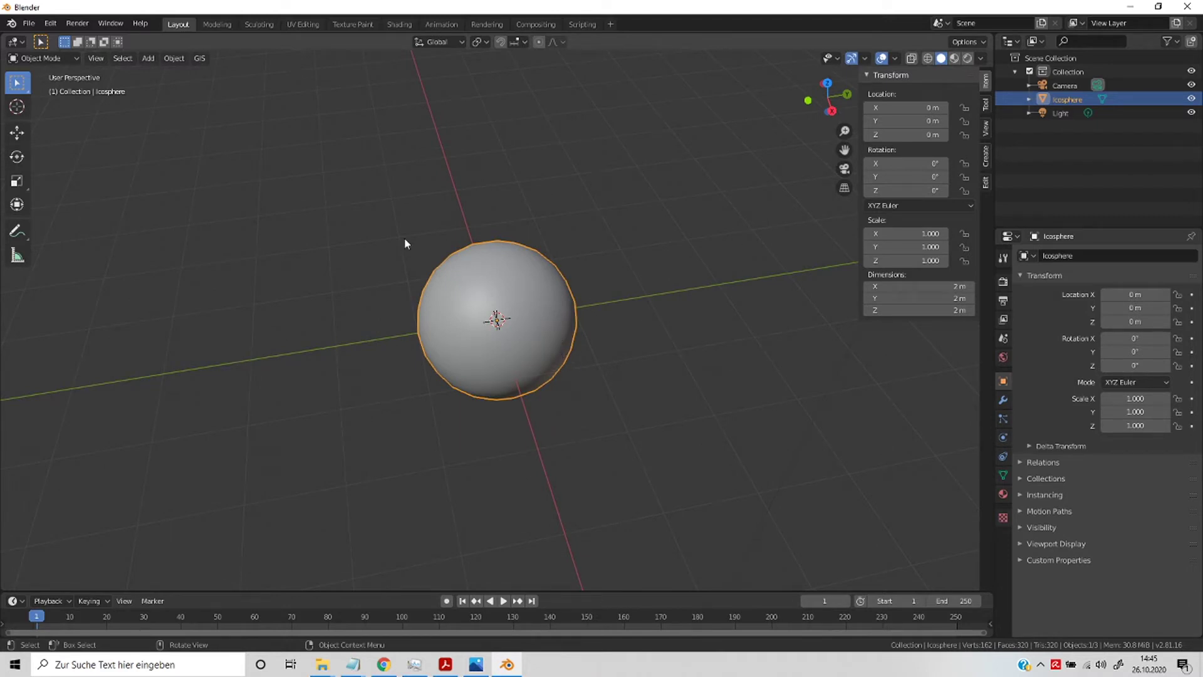
mouse_move(559, 410)
middle_mouse_down()
mouse_move(561, 390)
mouse_move(562, 401)
middle_mouse_up()
mouse_move(633, 368)
middle_mouse_down()
mouse_move(617, 401)
mouse_move(619, 389)
middle_mouse_up()
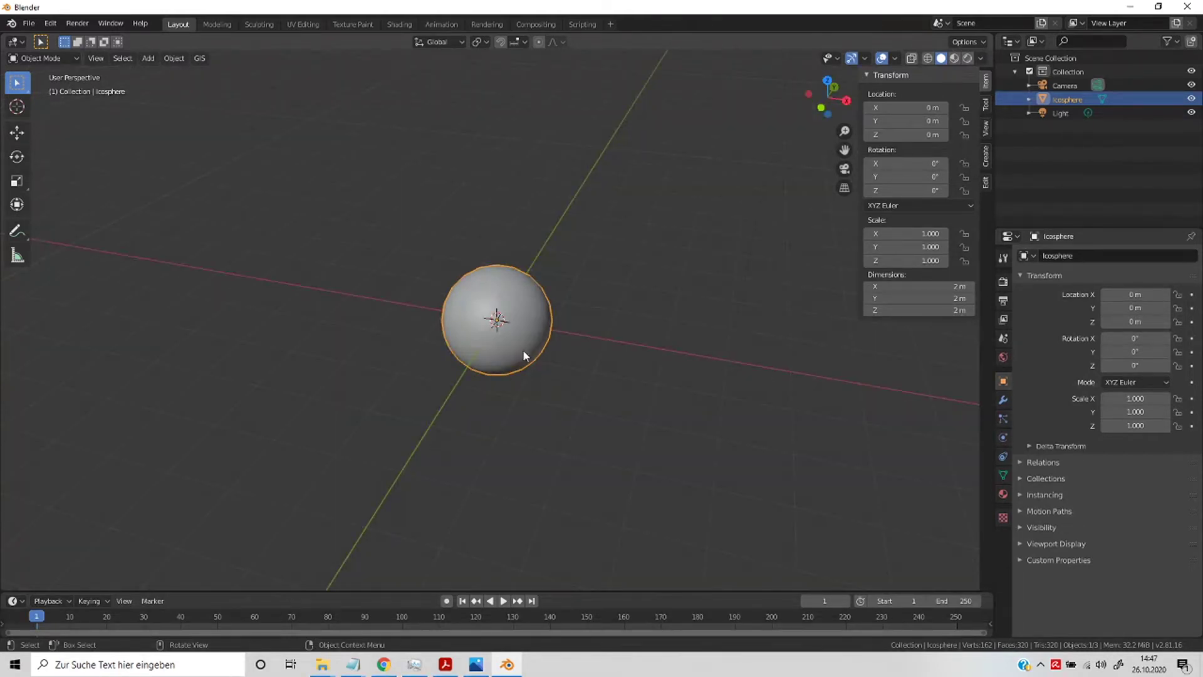
Step: Deselect the sphere and run Delete with nothing selected
right_click(524, 352)
left_click(683, 343)
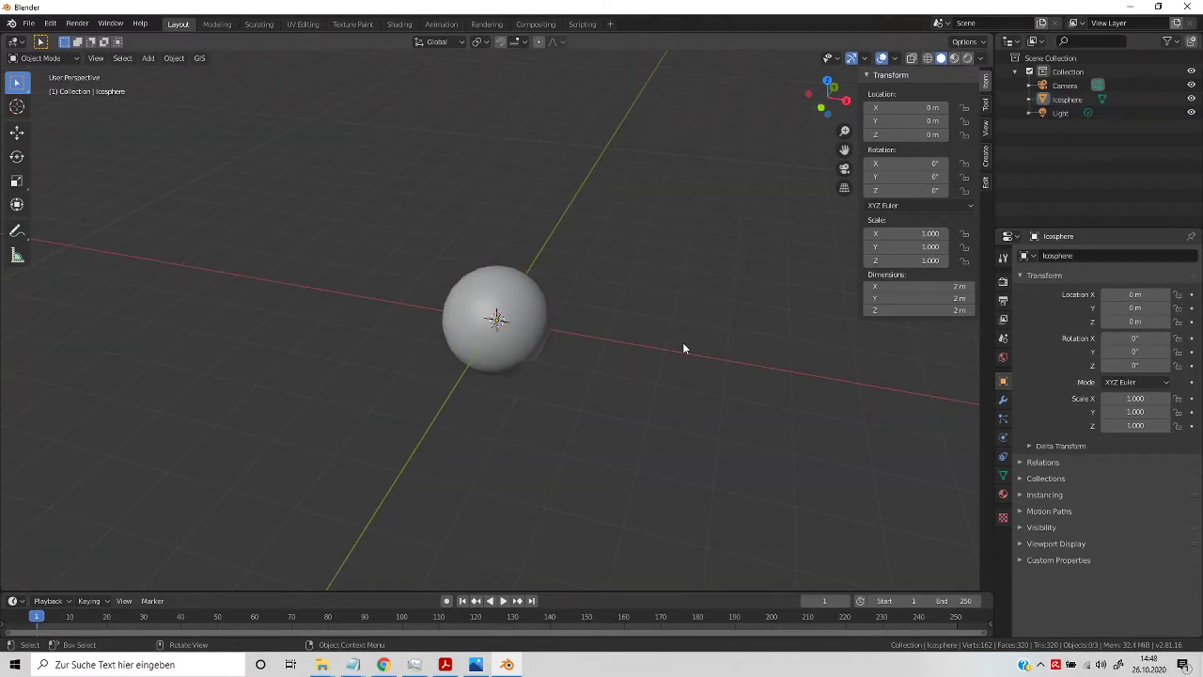
key("x")
left_click(640, 345)
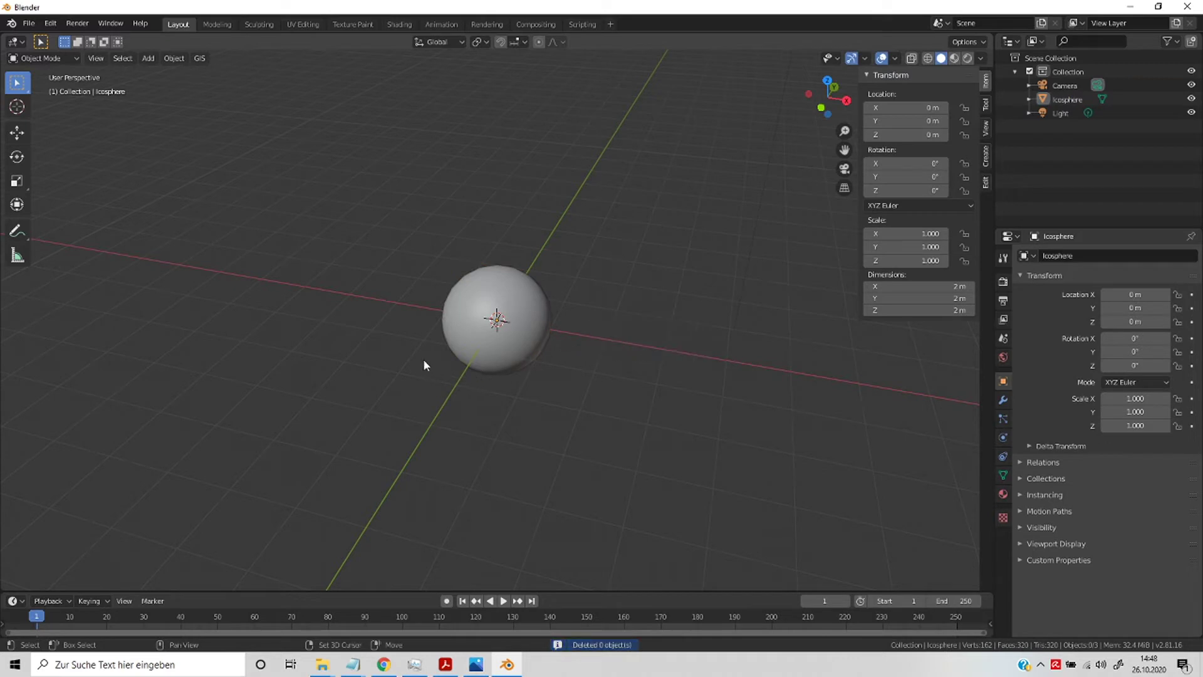
Step: Add a cylinder and set its cap fill type to Ngon
key("shift+a")
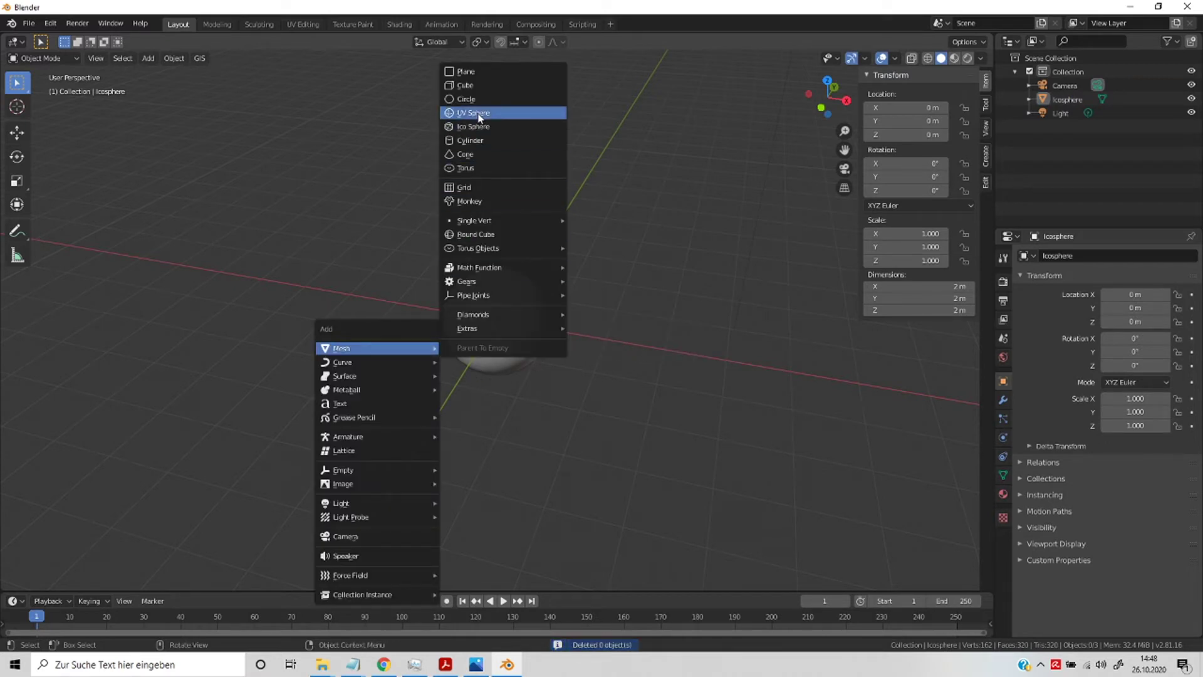
left_click(492, 141)
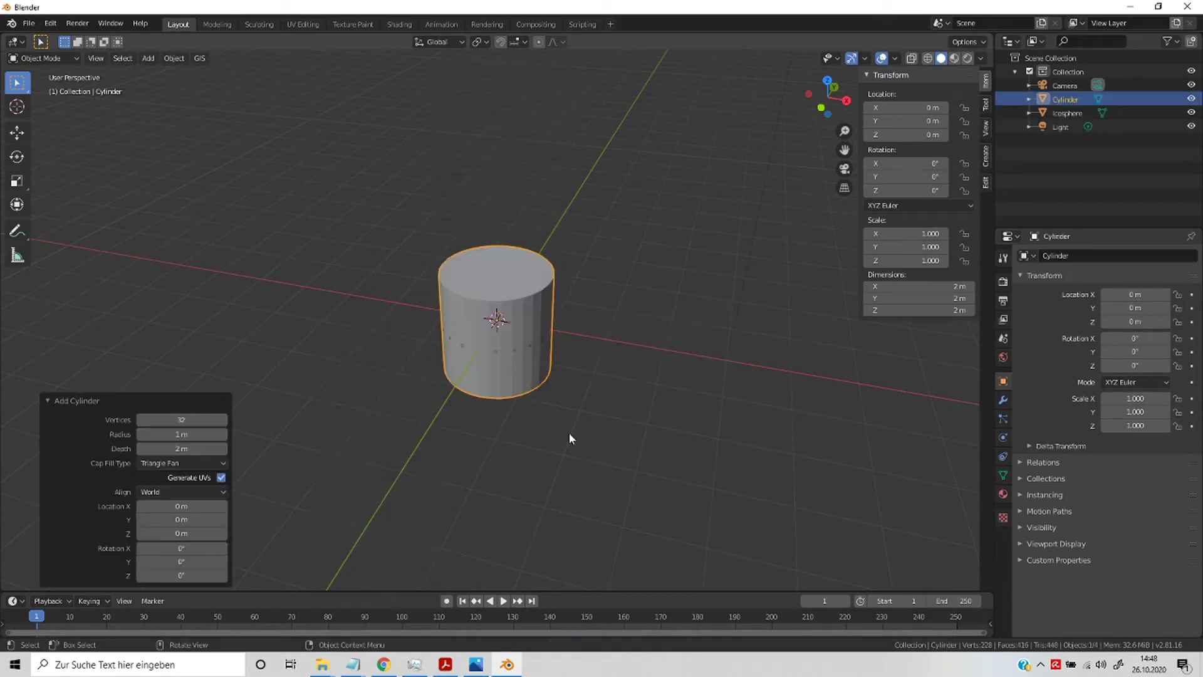
mouse_move(180, 419)
mouse_move(514, 407)
middle_mouse_down()
mouse_move(505, 320)
mouse_move(520, 430)
middle_mouse_up()
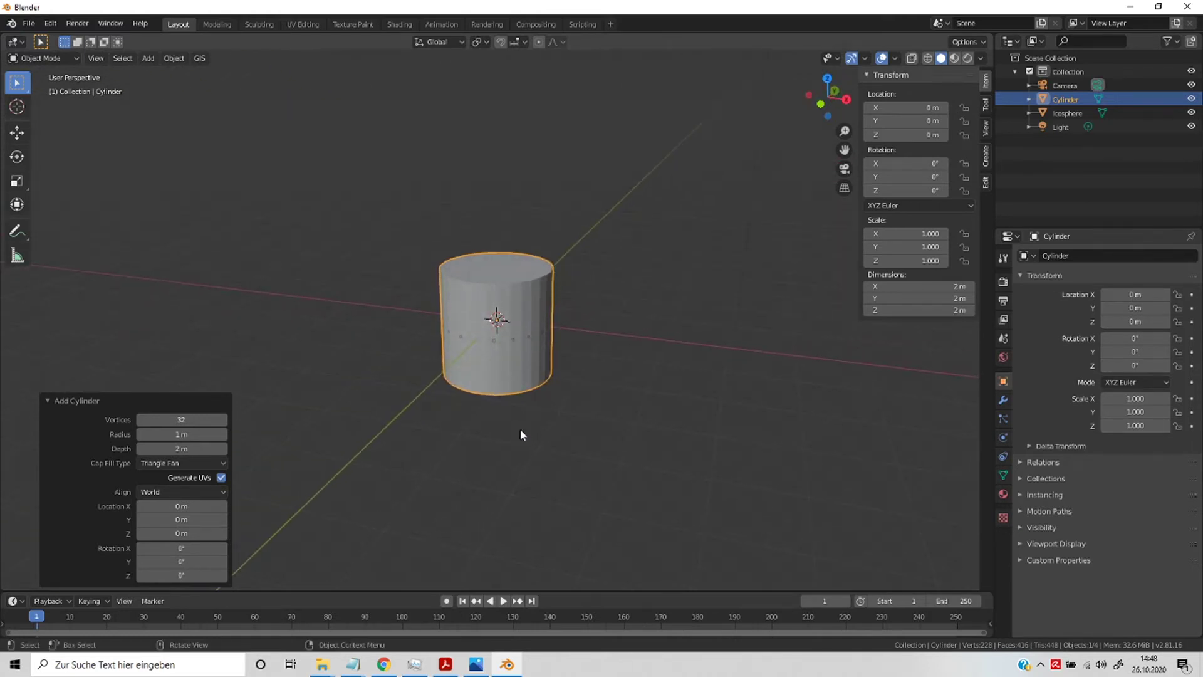
middle_click_drag(517, 410, 517, 424)
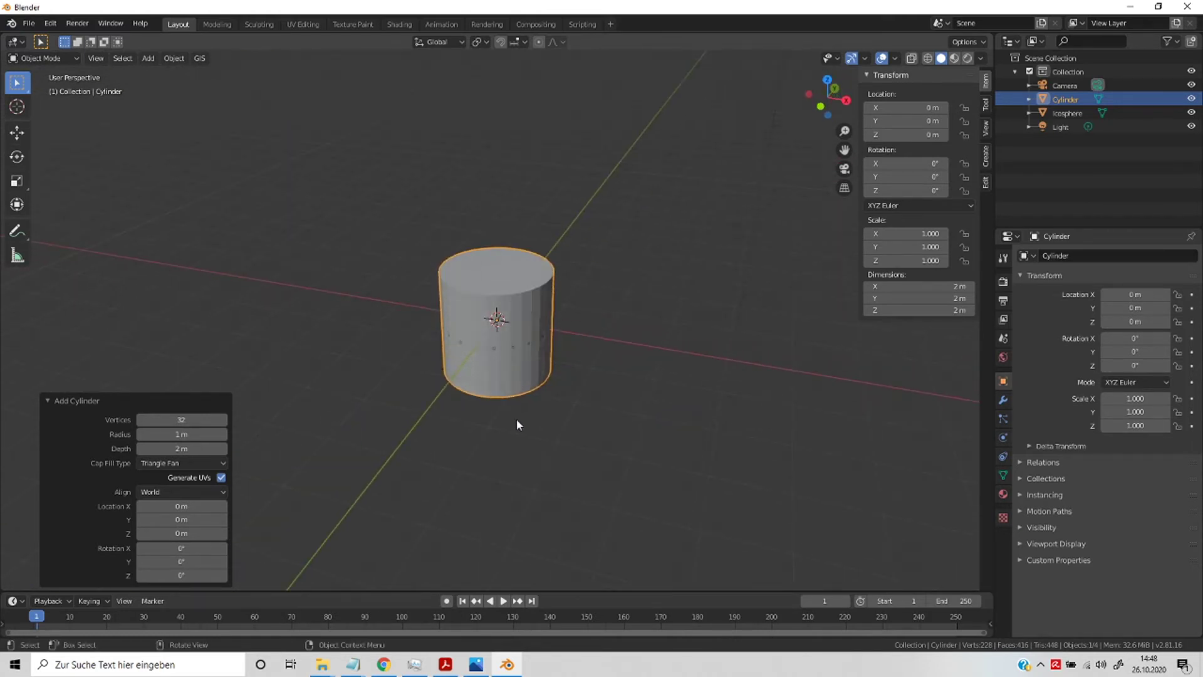
left_click(222, 463)
left_click(201, 491)
Step: Delete the Icosphere inside the cylinder and select the cylinder
left_click(499, 348)
right_click(495, 349)
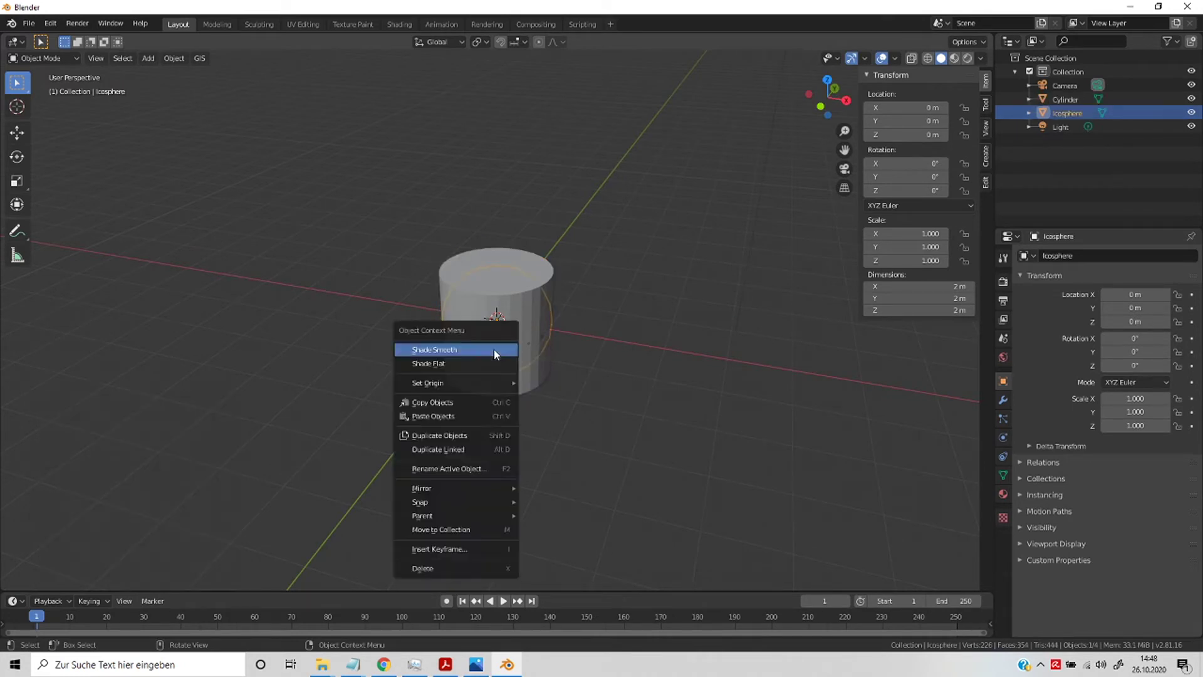
key("x")
left_click(675, 361)
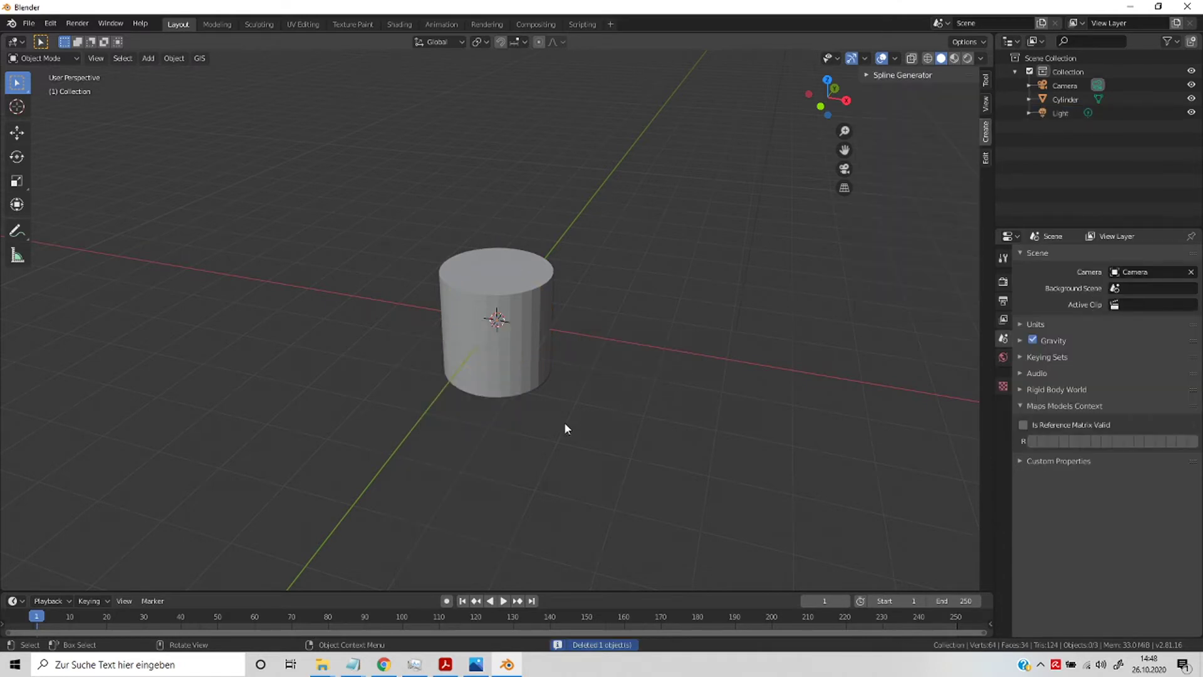
left_click(505, 370)
Step: Replace the old cylinder with a new cylinder whose Cap Fill Type is Nothing
key("x")
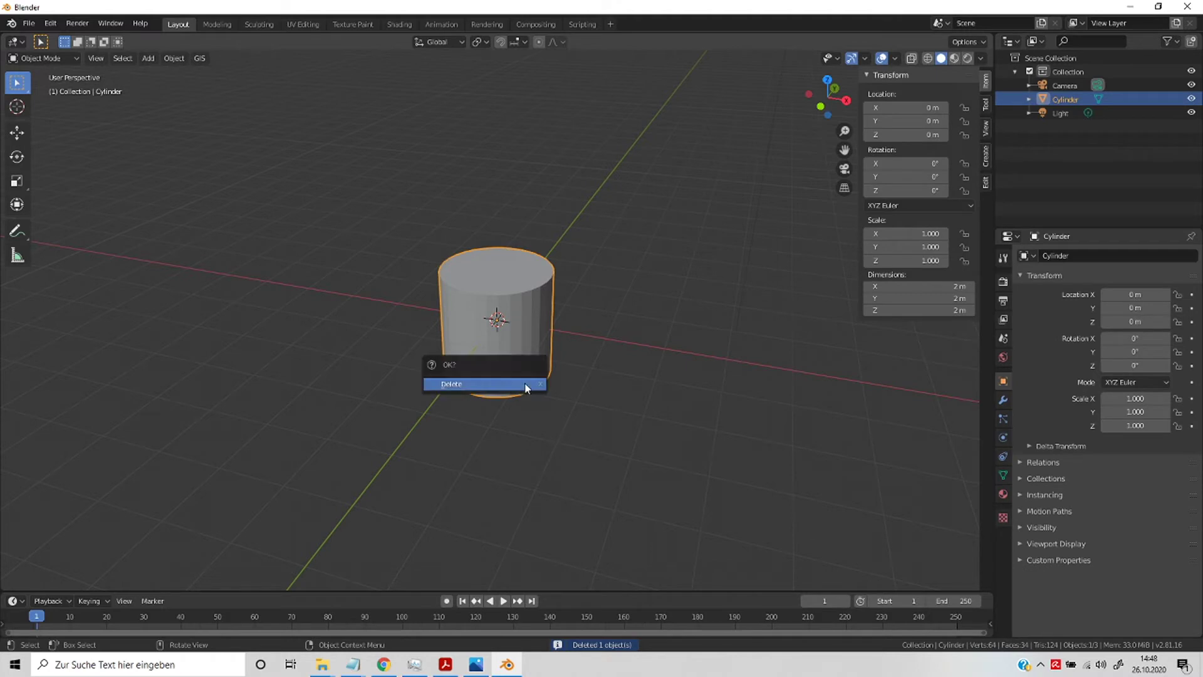
left_click(521, 385)
key("shift+a")
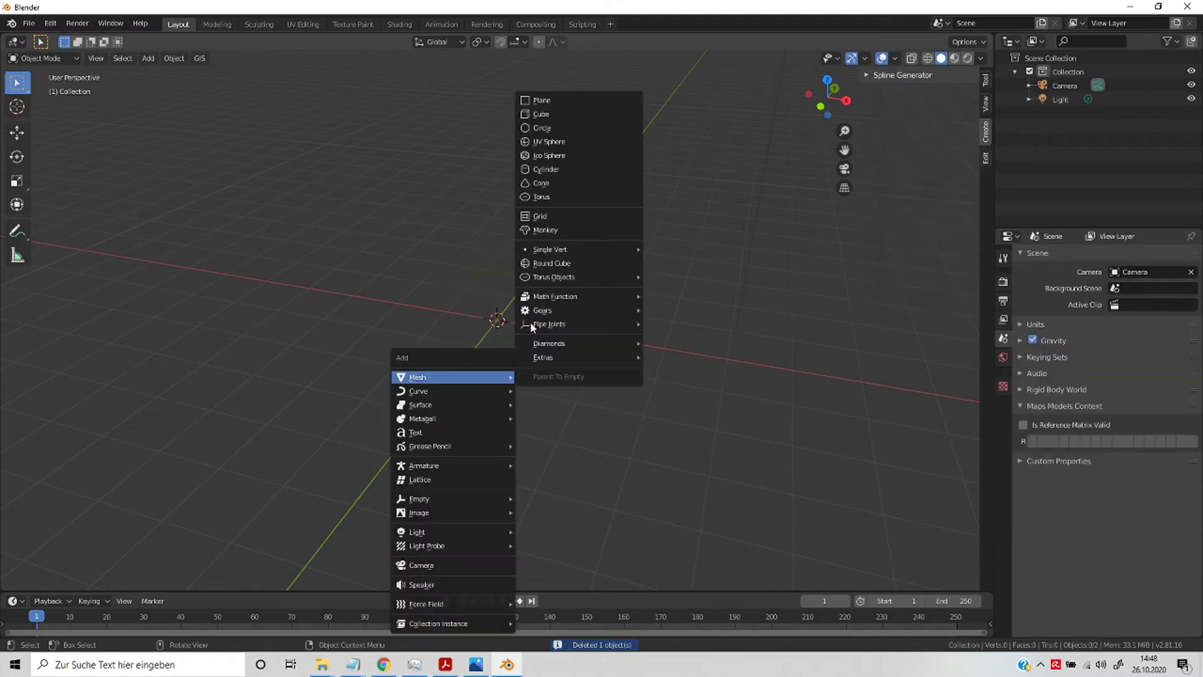
left_click(572, 170)
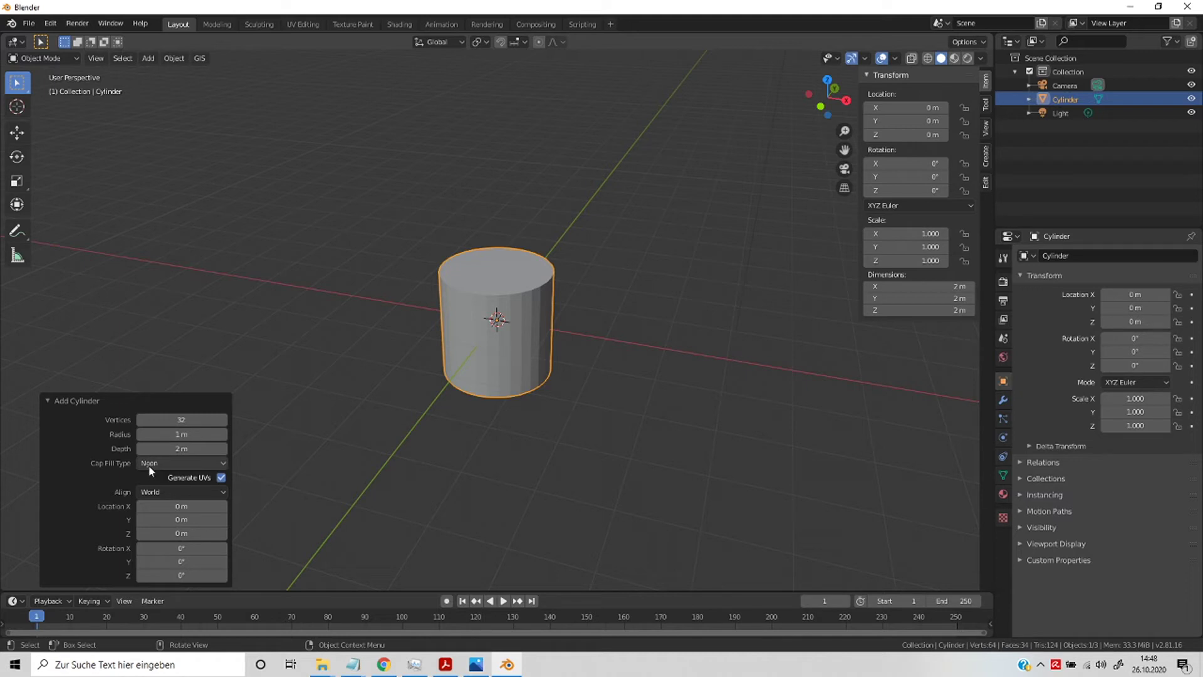
left_click(222, 462)
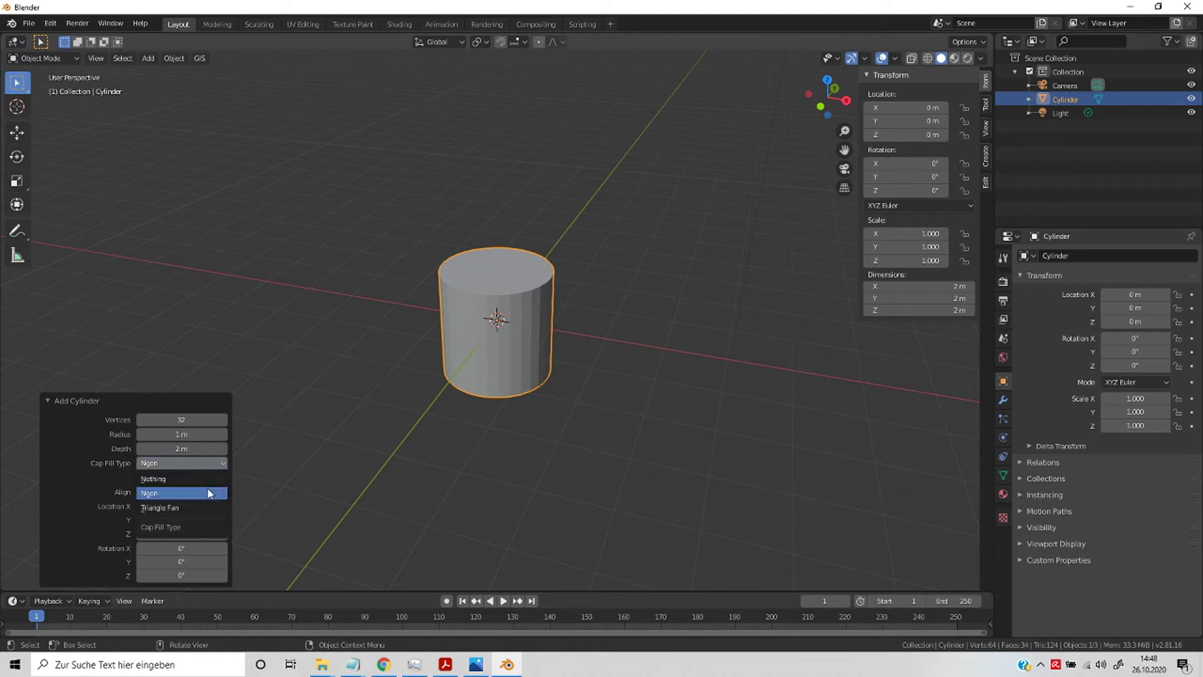
left_click(200, 479)
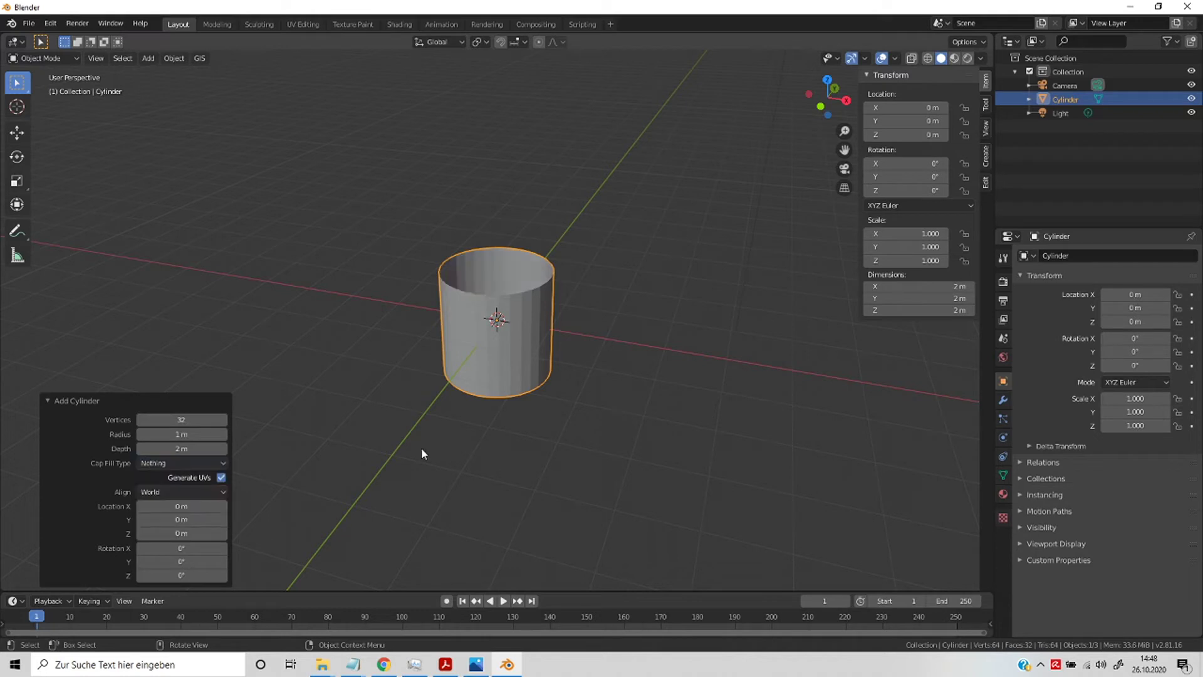
Step: View the uncapped cylinder from the front, delete it, and reopen the Add menu
mouse_move(503, 465)
middle_mouse_down()
mouse_move(504, 319)
mouse_move(519, 479)
mouse_move(525, 465)
middle_mouse_up()
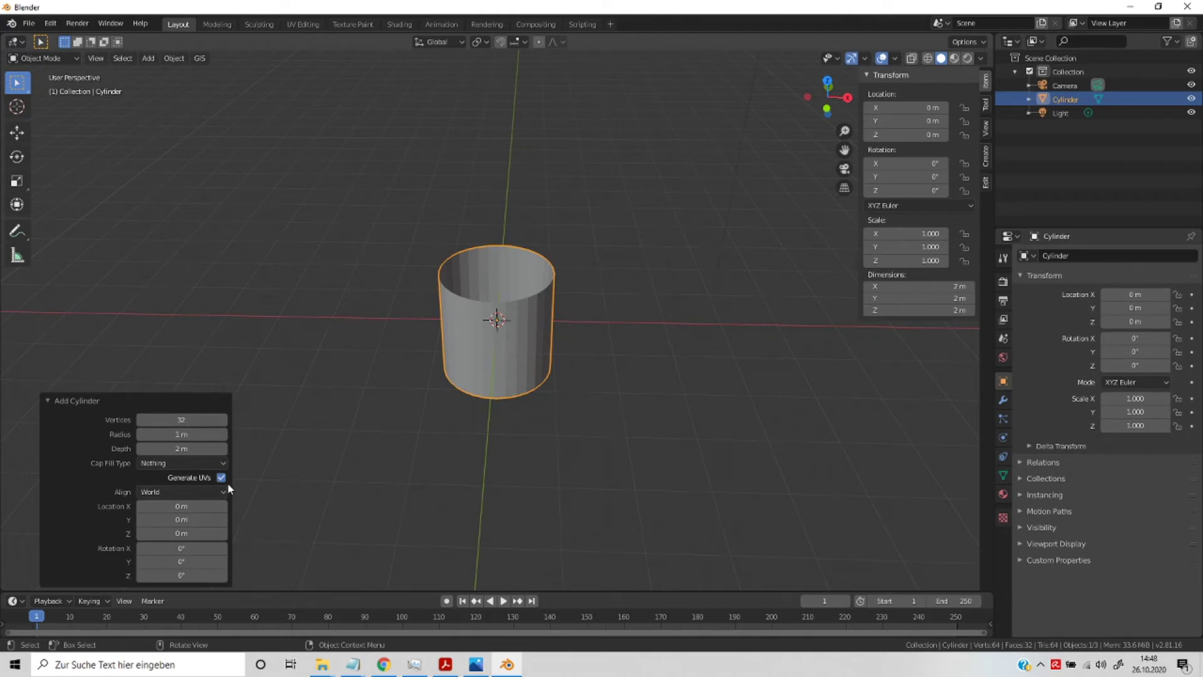
left_click(412, 367)
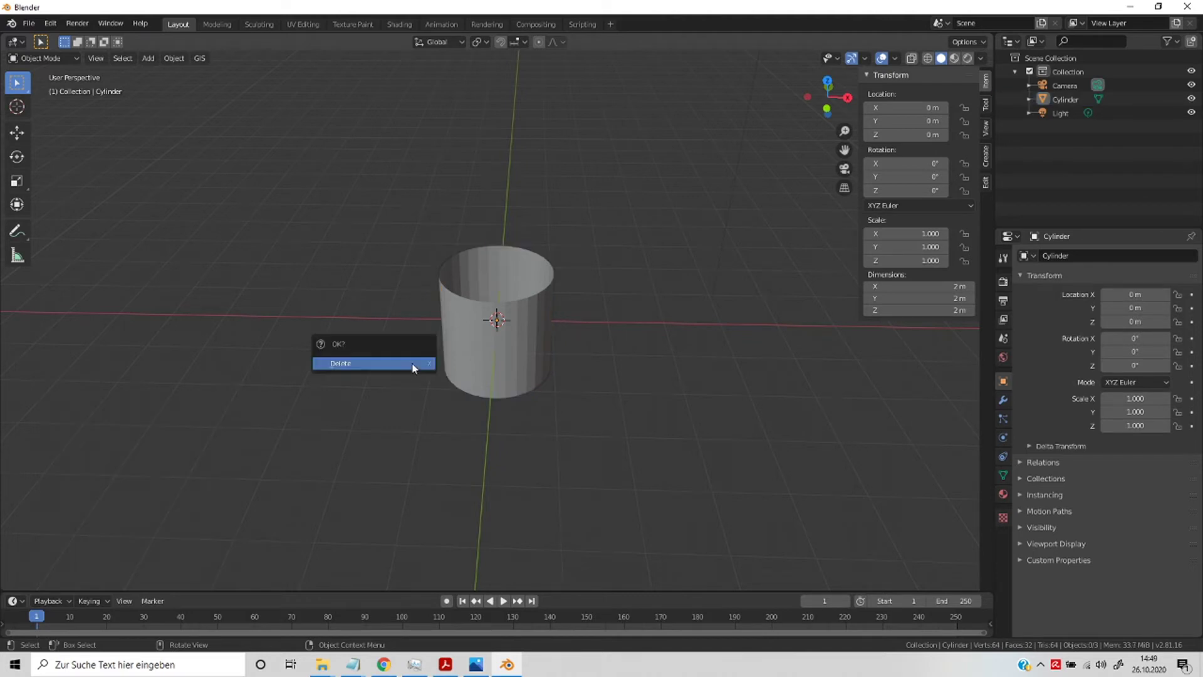
left_click(518, 345)
key("x")
left_click(520, 349)
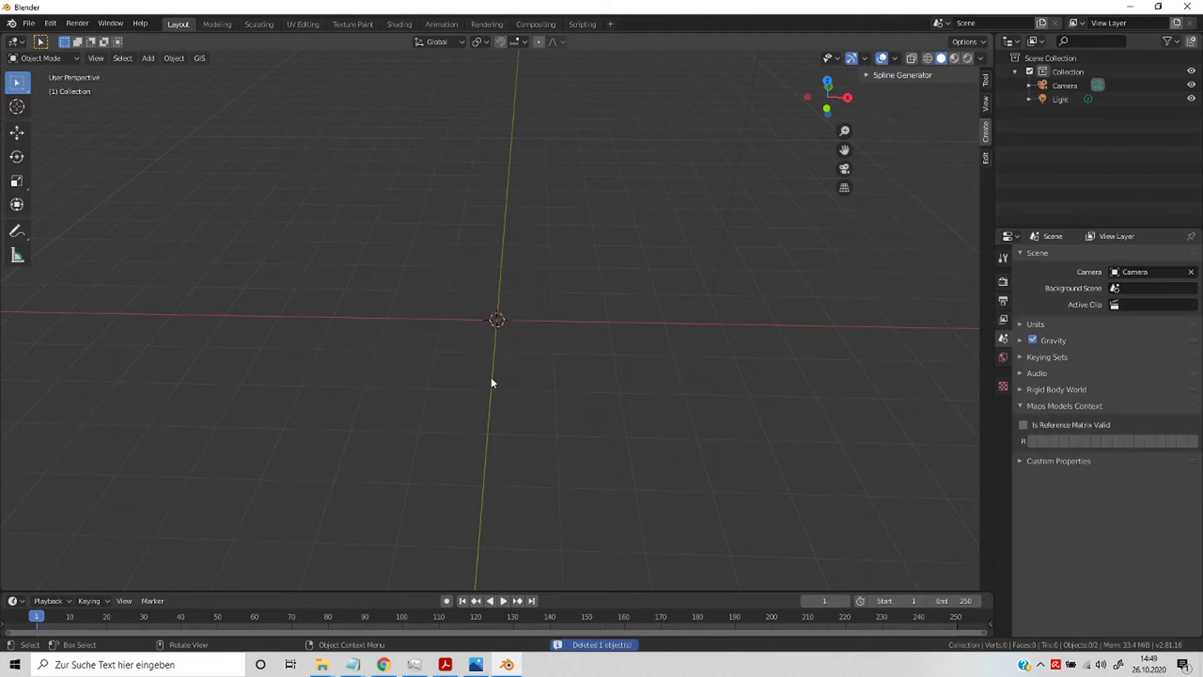
key("shift+a")
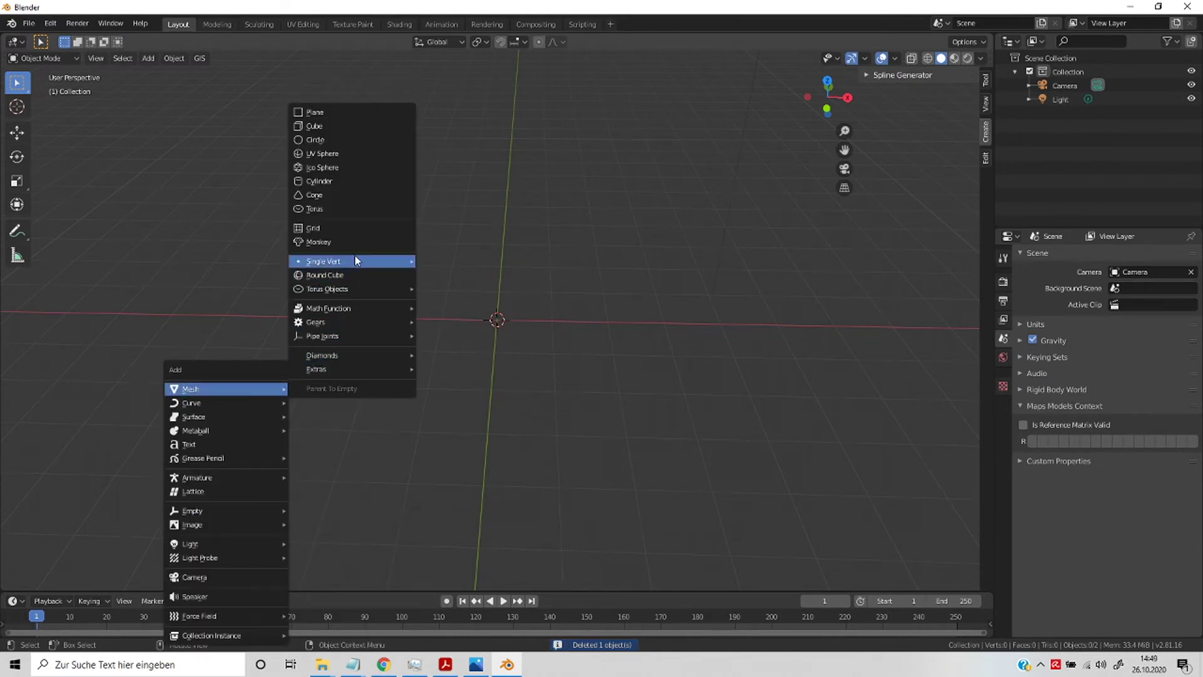
Step: Add a cone with an Ngon base and widen its tip to a 0.33 m flat top
left_click(342, 195)
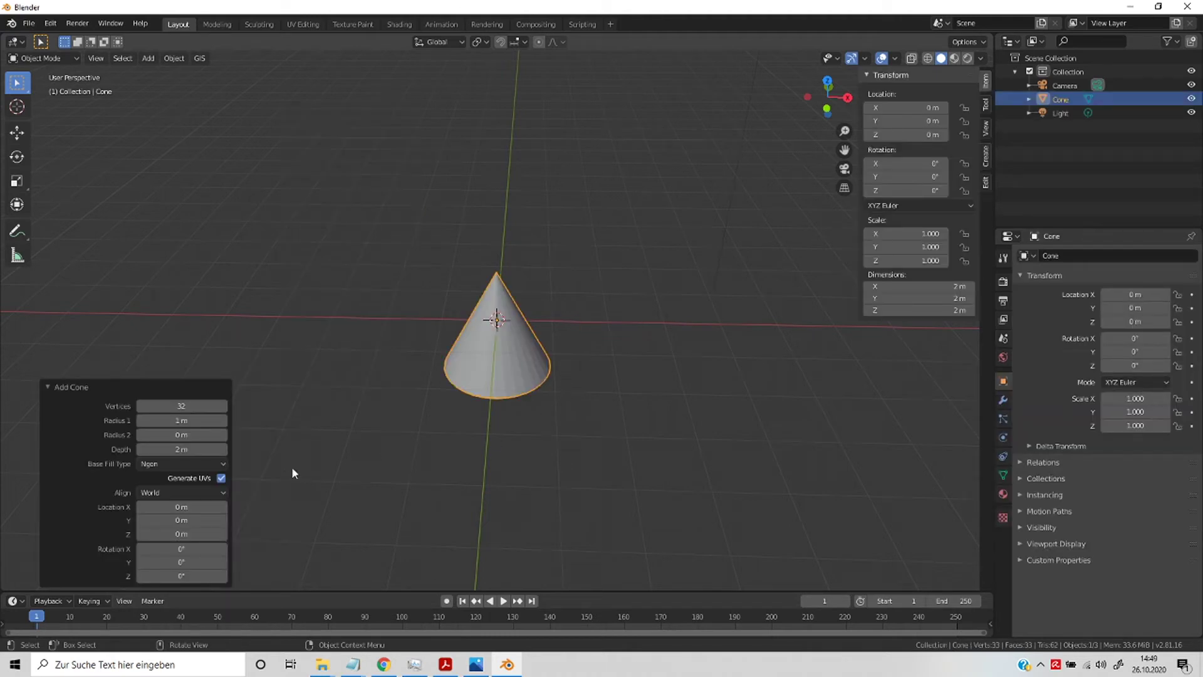
left_click(224, 465)
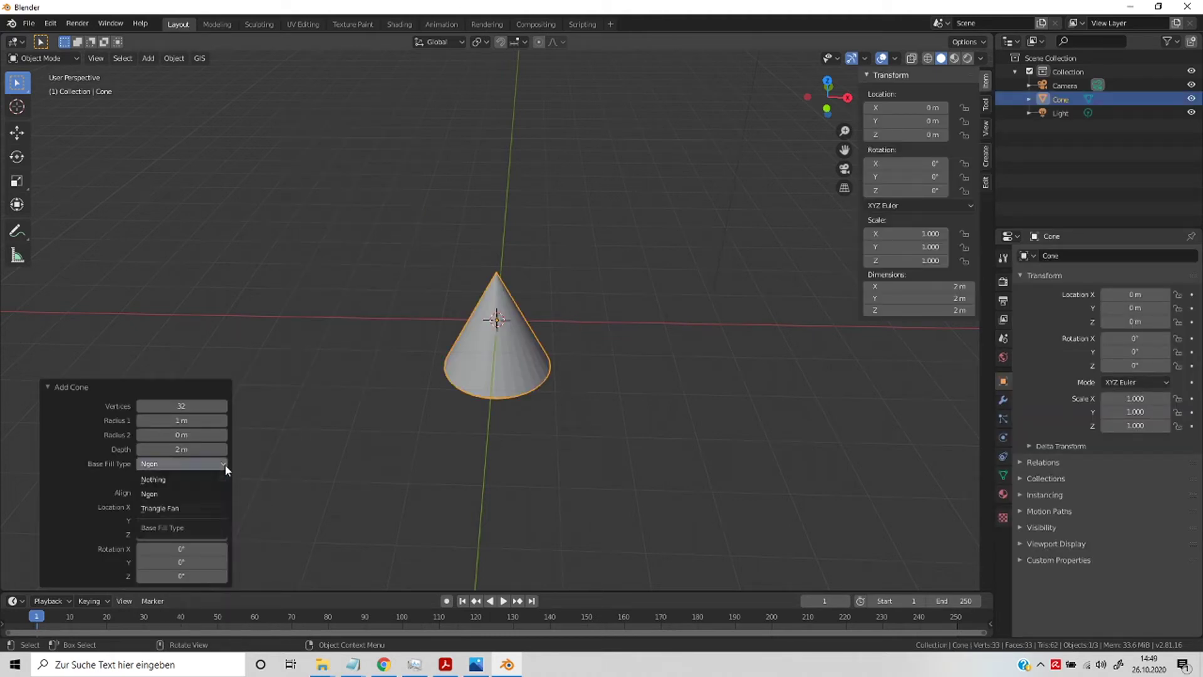
left_click(221, 464)
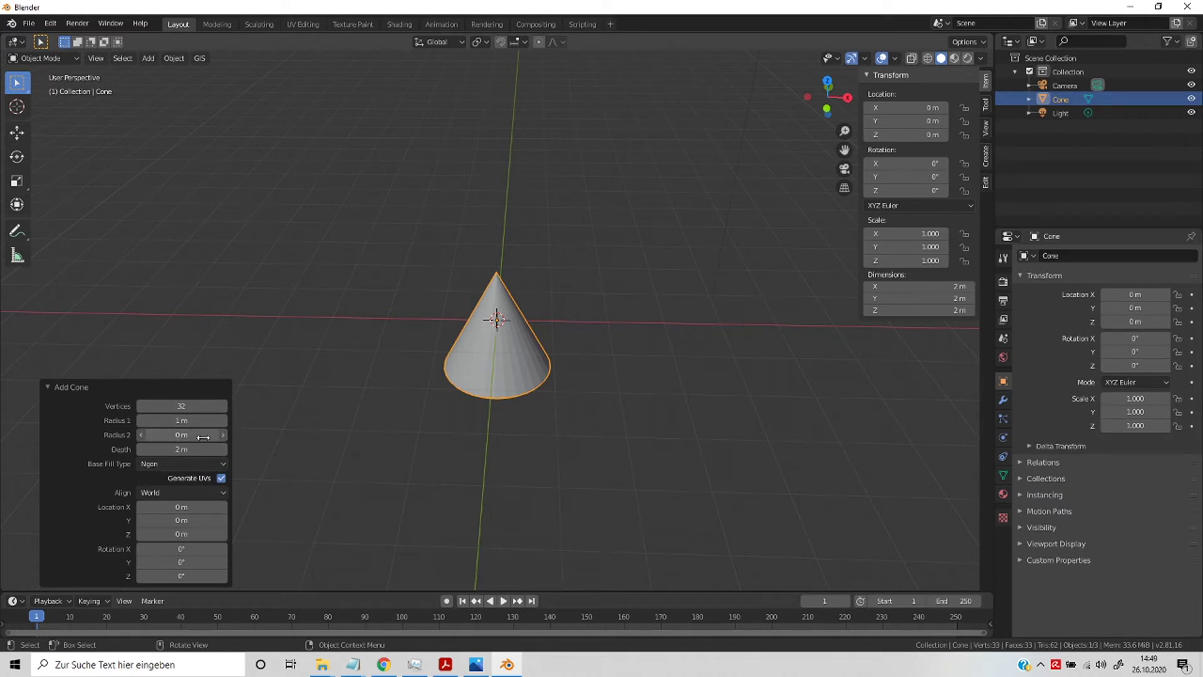
mouse_move(197, 434)
left_mouse_down()
mouse_move(235, 440)
mouse_move(218, 440)
left_mouse_up()
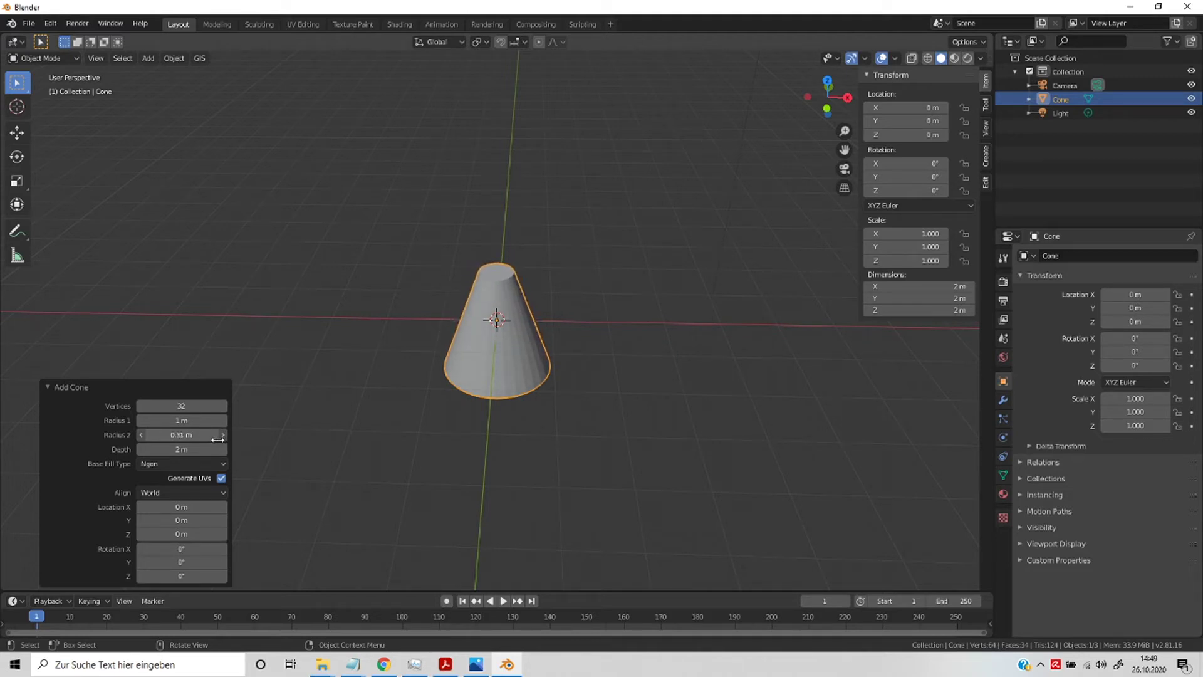
Step: Delete the truncated cone, leaving only the camera and light
left_click(325, 449)
left_click(516, 365)
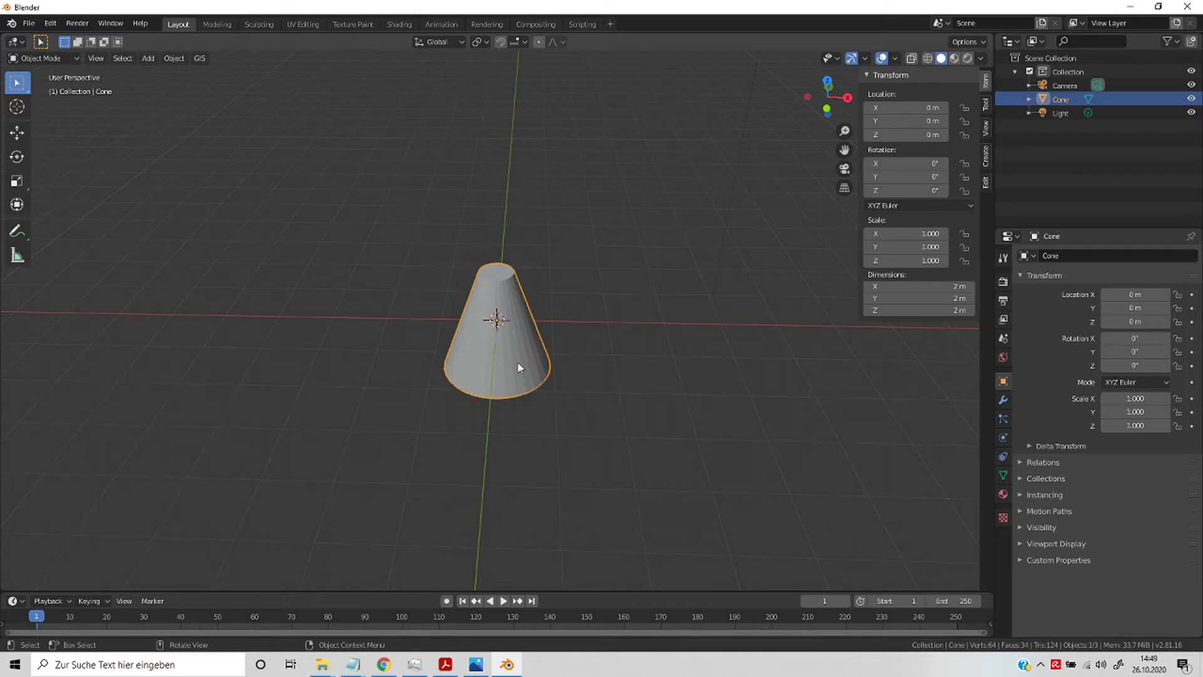
key("x")
left_click(519, 363)
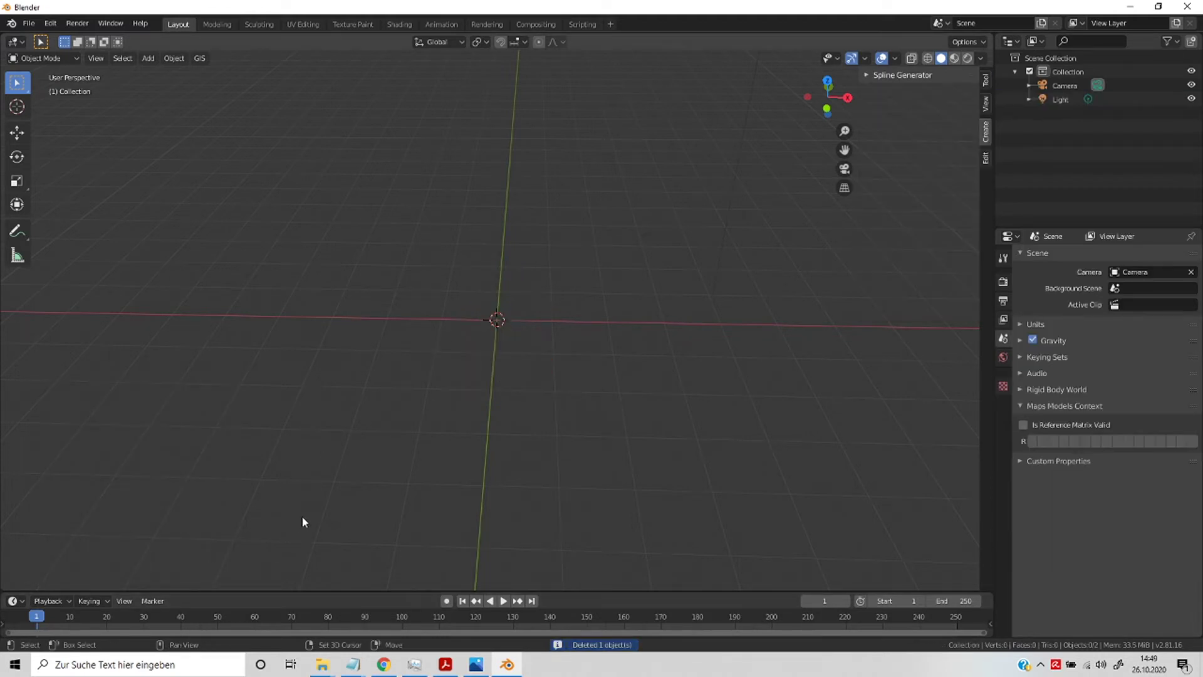
Step: Add a torus, set its Minor Segments to 24, nudge that value down slightly, and select it
key("shift+a")
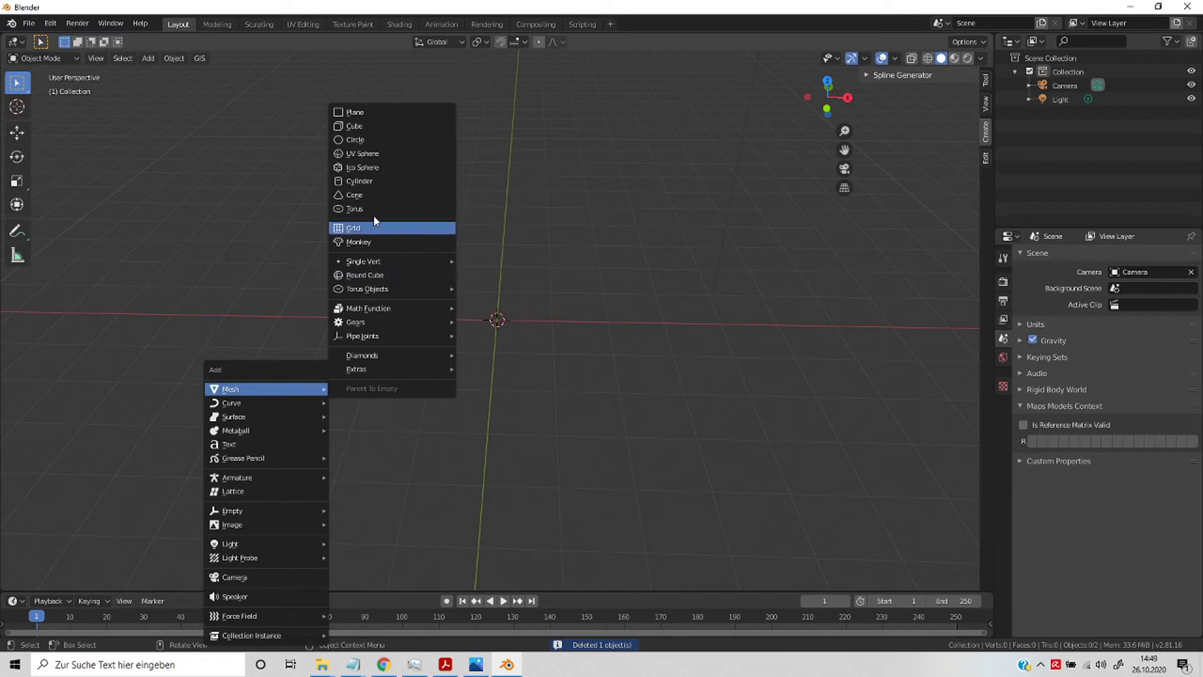
left_click(377, 207)
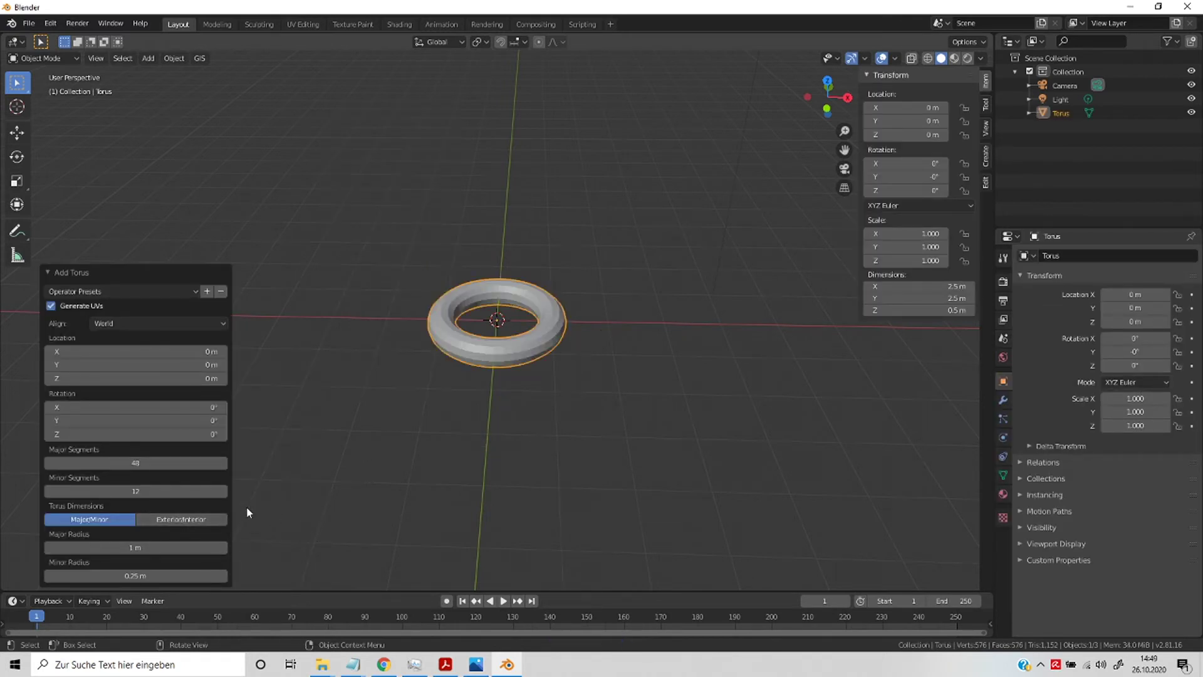
mouse_move(135, 462)
left_click(151, 491)
type("24")
key("Return")
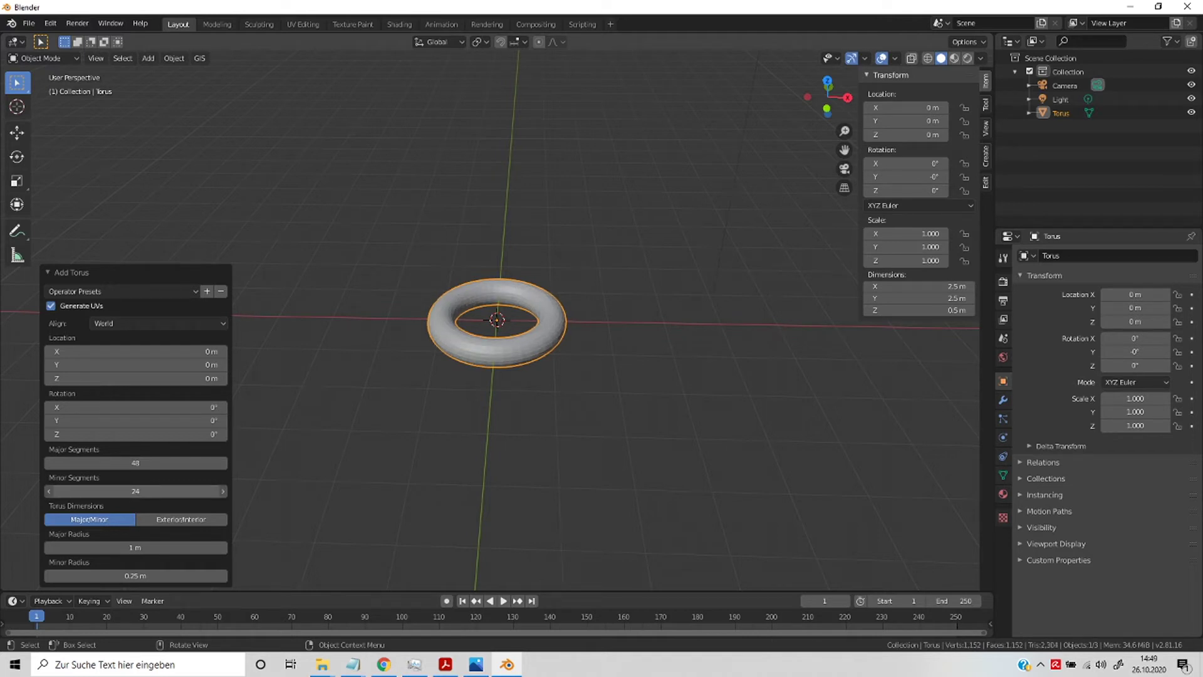
left_click_drag(135, 492, 123, 491)
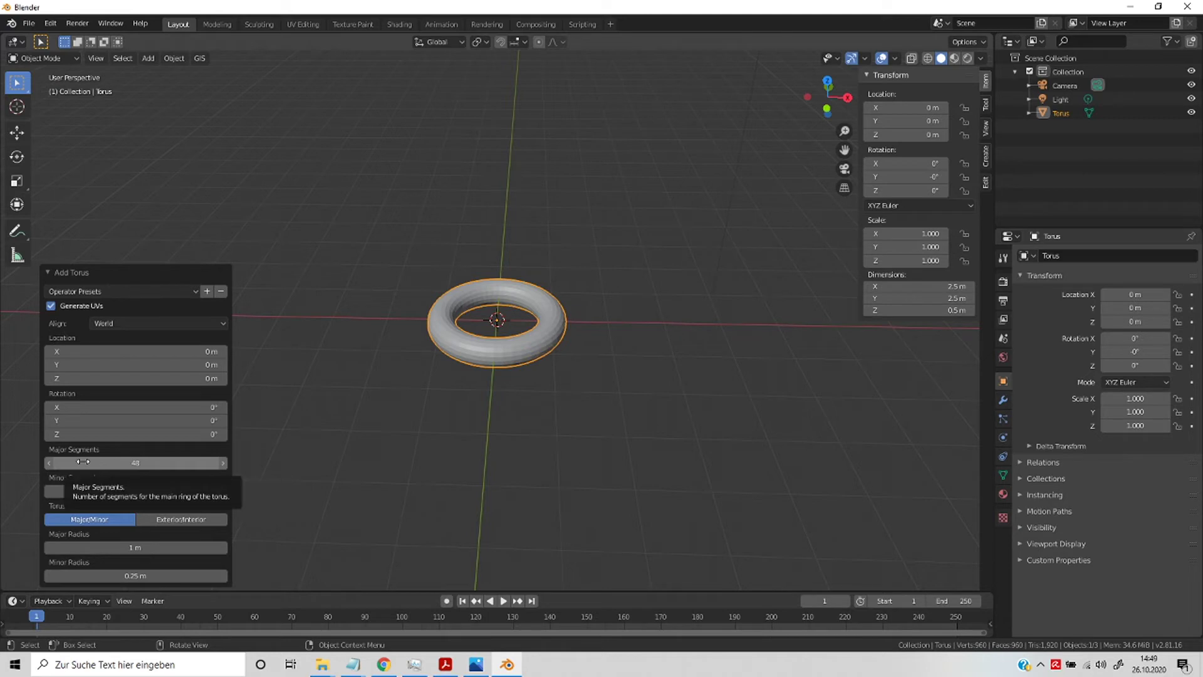
left_click(470, 302)
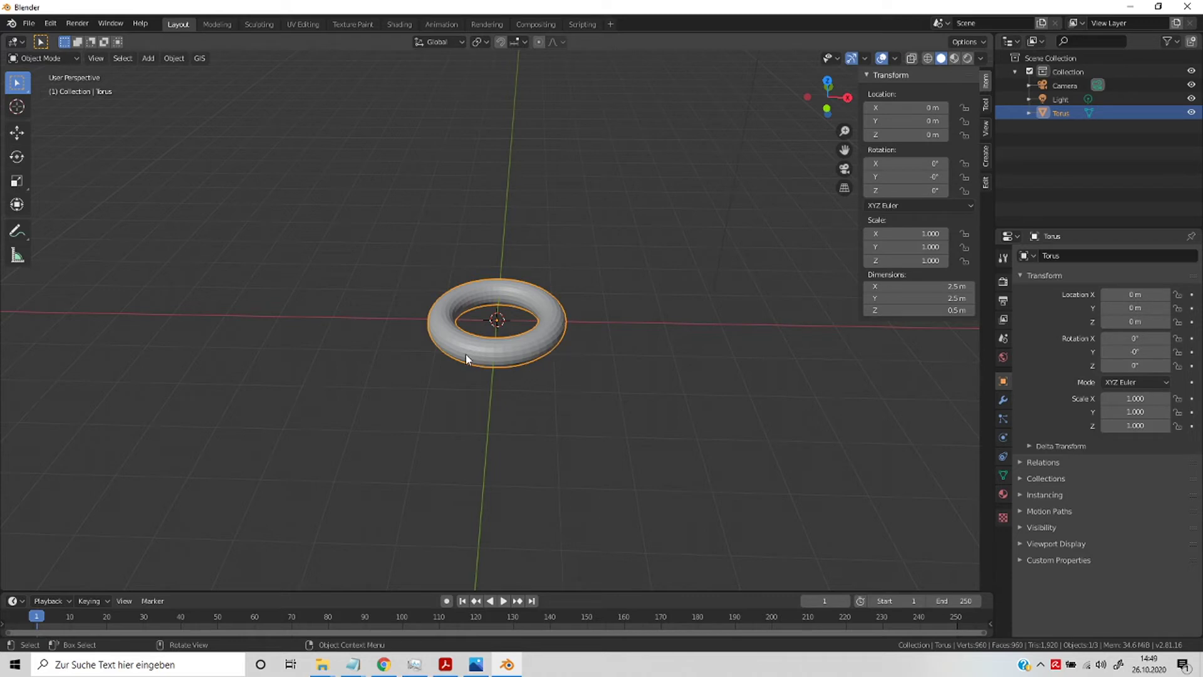
Step: Delete the torus and add a 12-tooth gear at the origin
key("x")
left_click(539, 355)
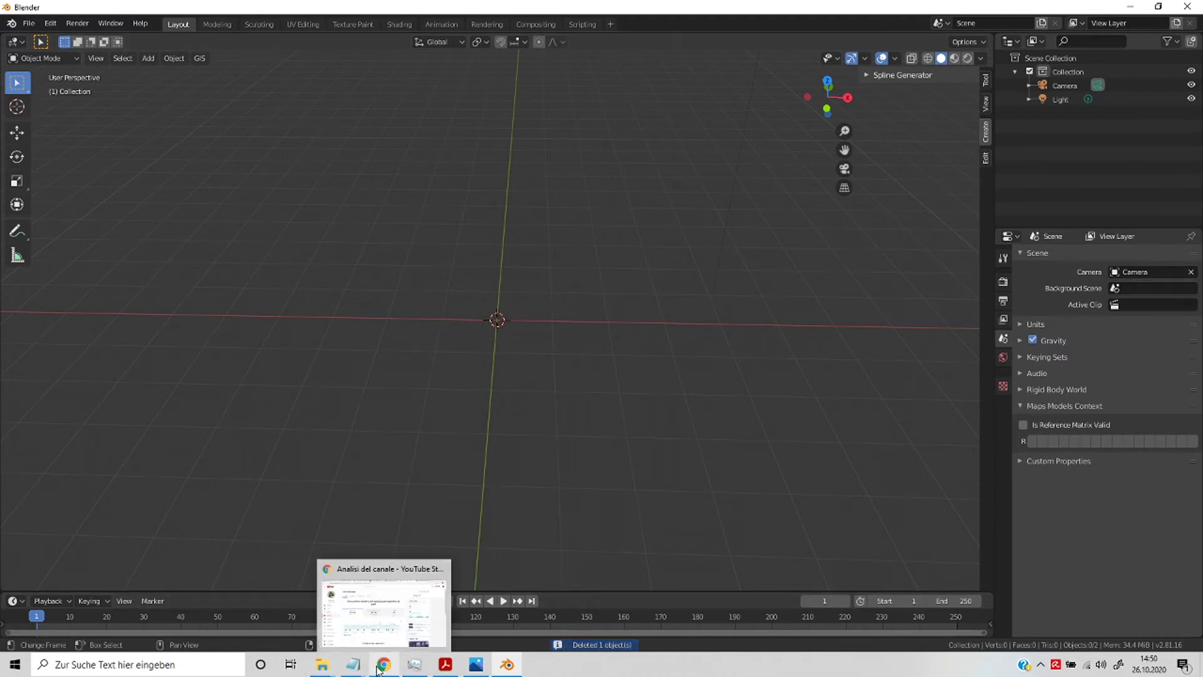
key("shift+a")
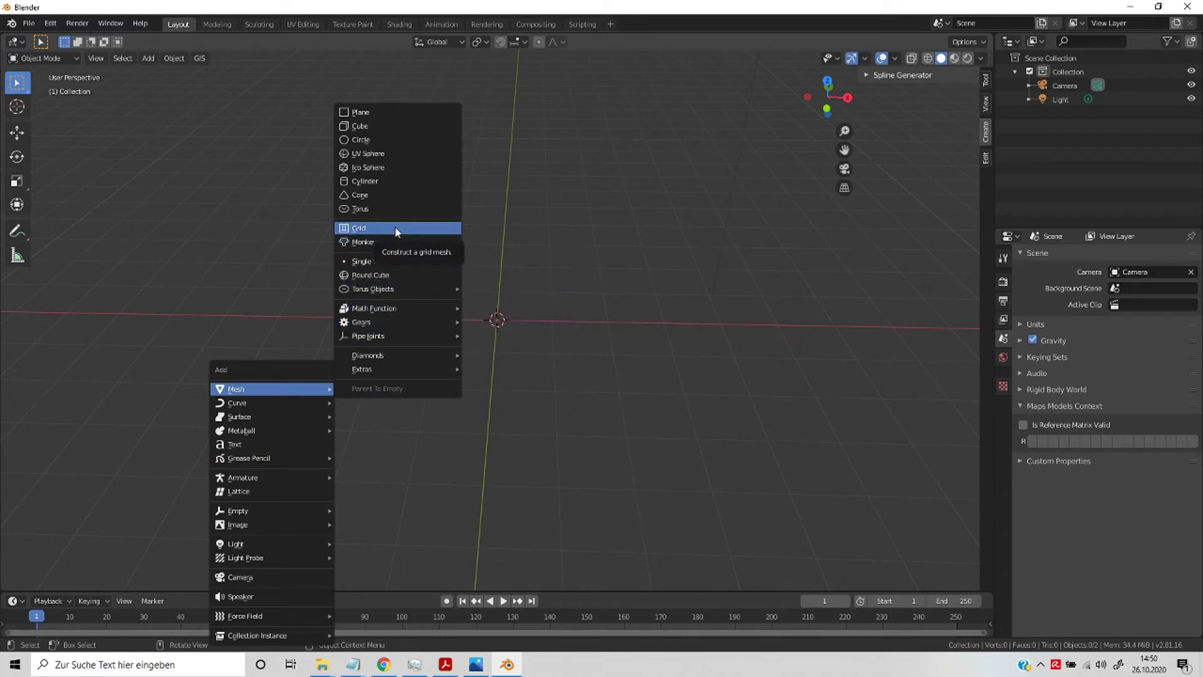
mouse_move(361, 321)
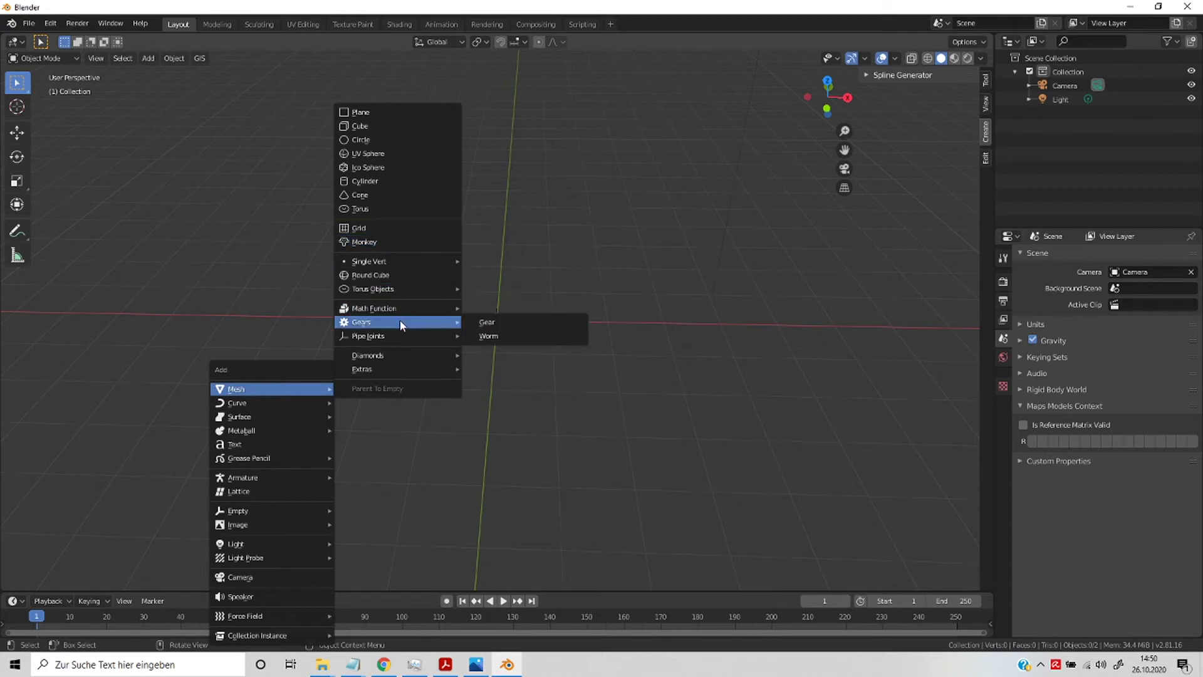
left_click(501, 322)
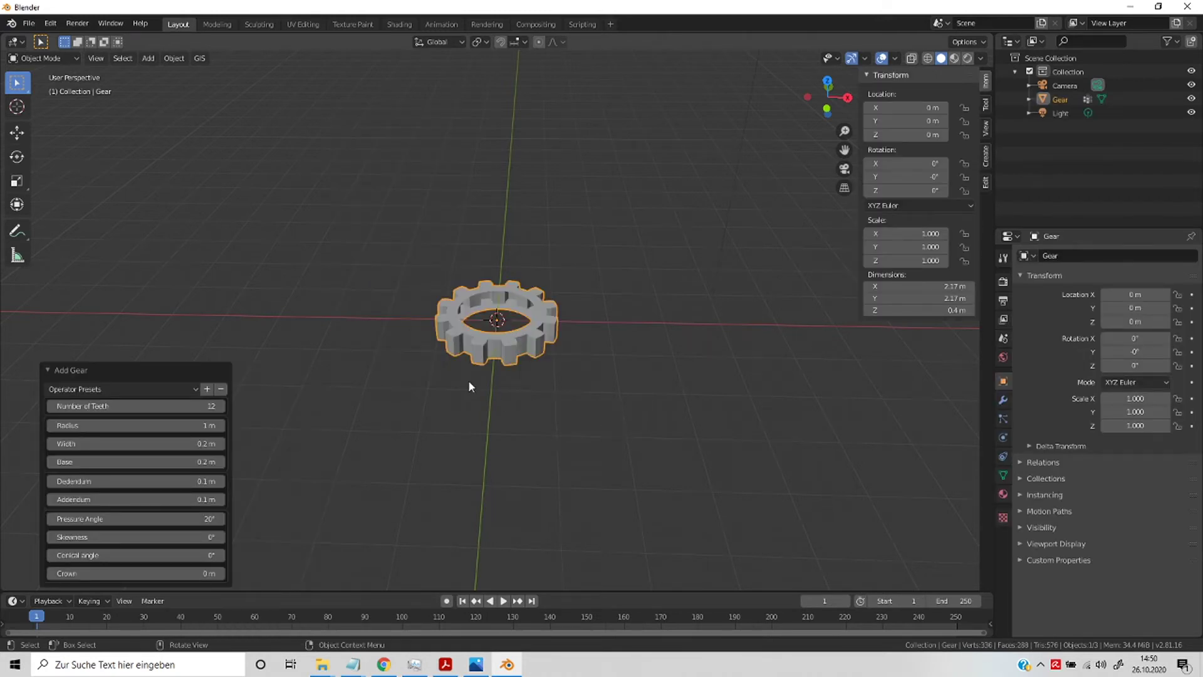
Step: Orbit around the gear to inspect it from above, the side and edge-on
mouse_move(471, 386)
middle_mouse_down()
mouse_move(478, 444)
mouse_move(472, 432)
mouse_move(494, 459)
mouse_move(483, 361)
mouse_move(480, 436)
middle_mouse_up()
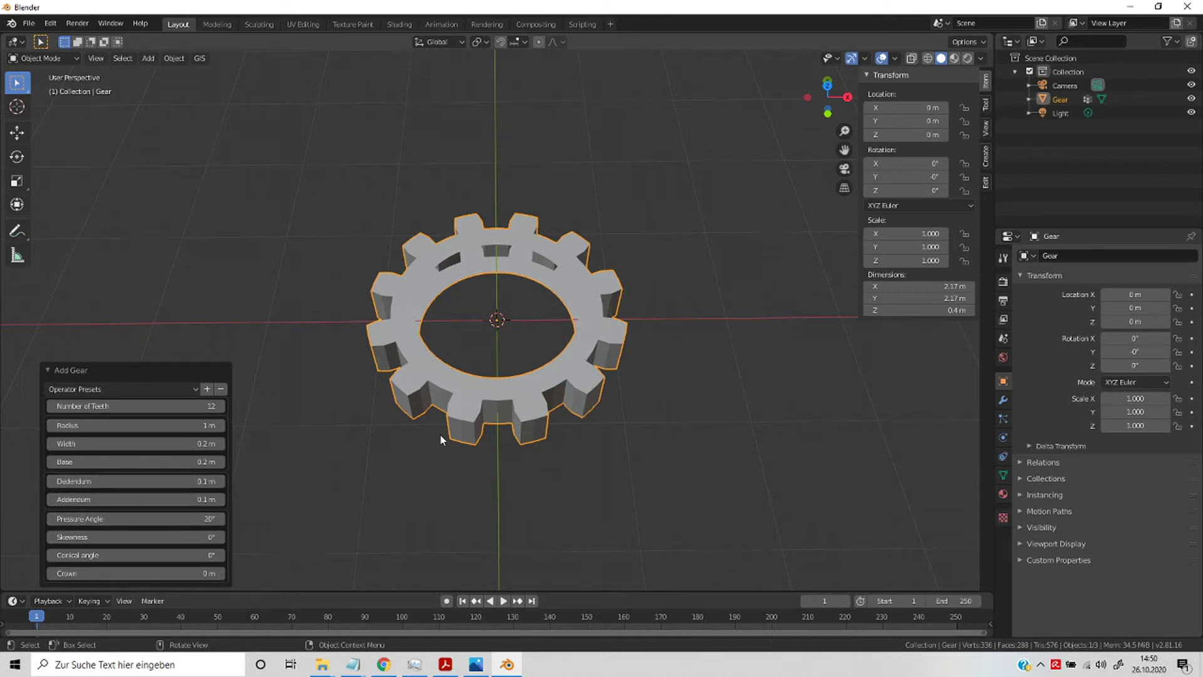
mouse_move(539, 484)
middle_mouse_down()
mouse_move(516, 415)
mouse_move(526, 485)
middle_mouse_up()
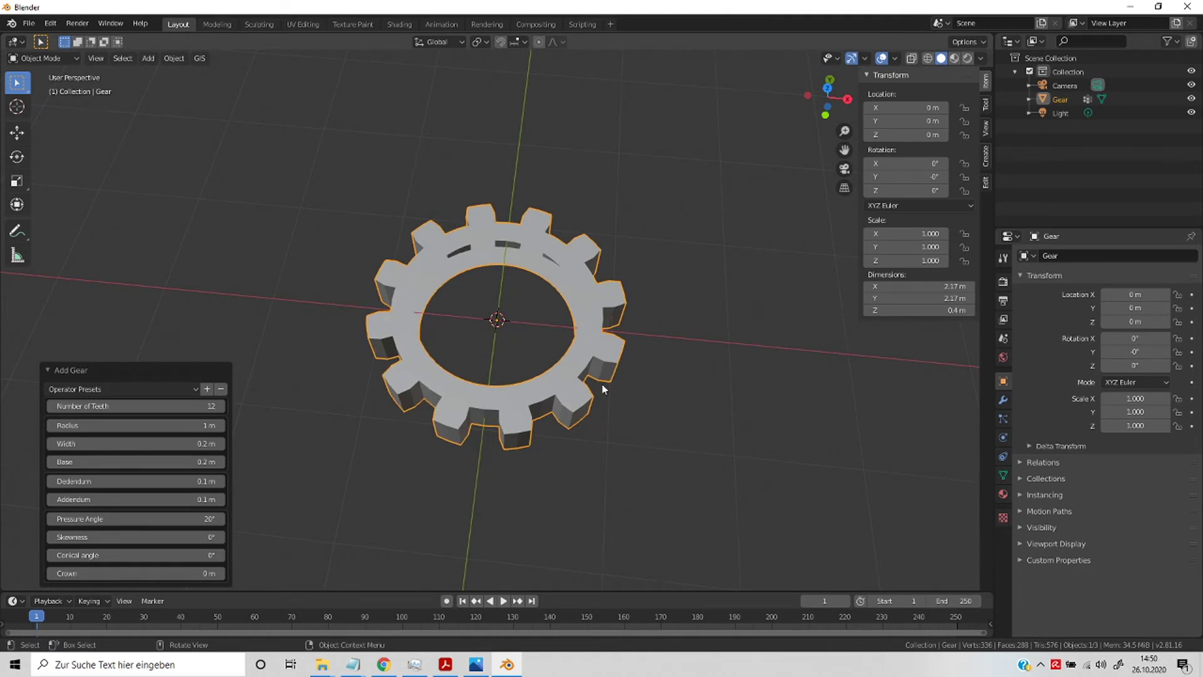
mouse_move(656, 443)
middle_mouse_down()
mouse_move(643, 399)
mouse_move(667, 460)
middle_mouse_up()
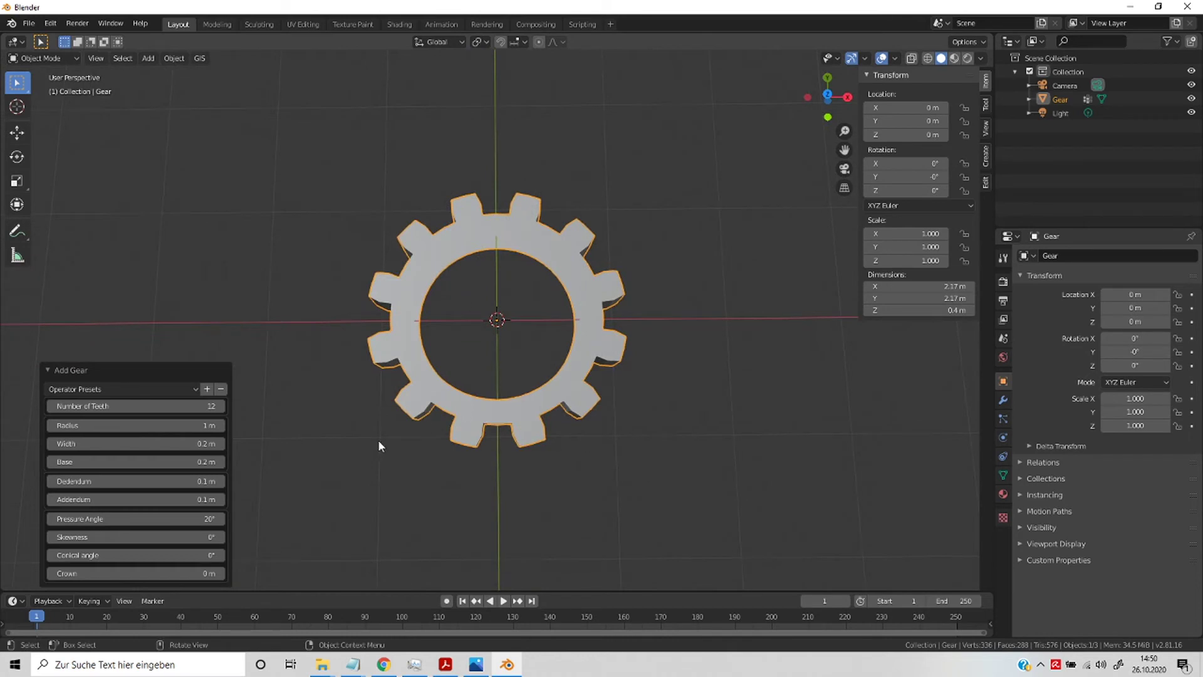
left_click(623, 448)
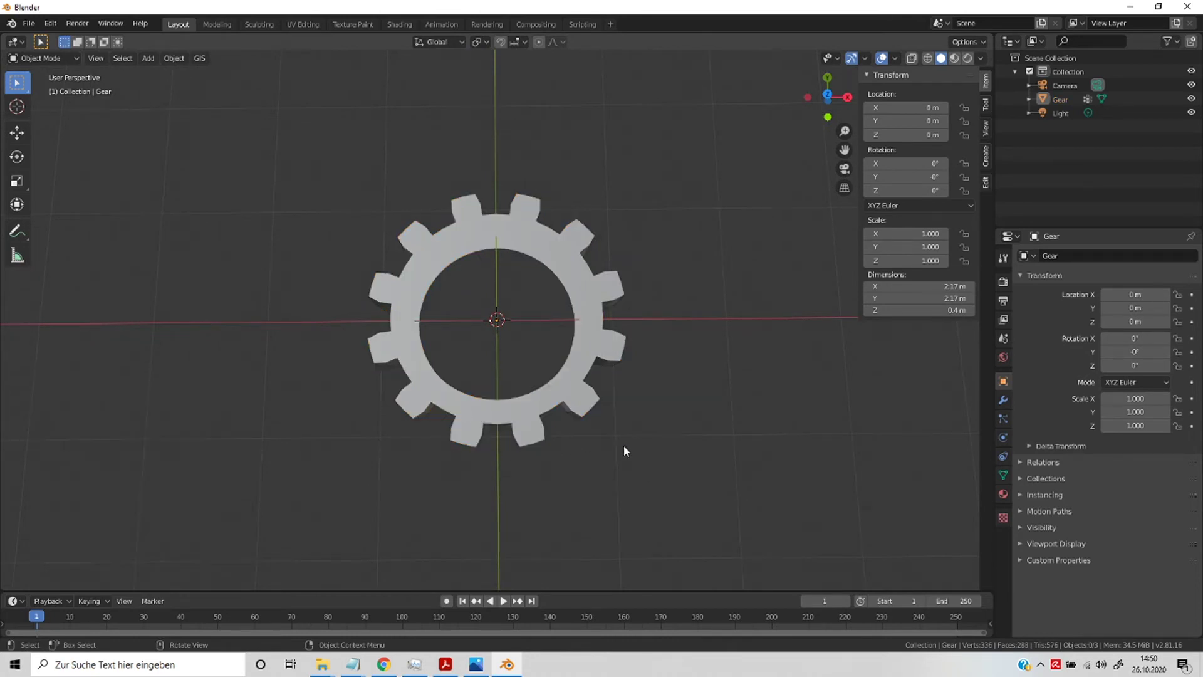
Step: Delete the gear and add a Suzanne monkey head at the origin
left_click(566, 392)
key("x")
left_click(567, 392)
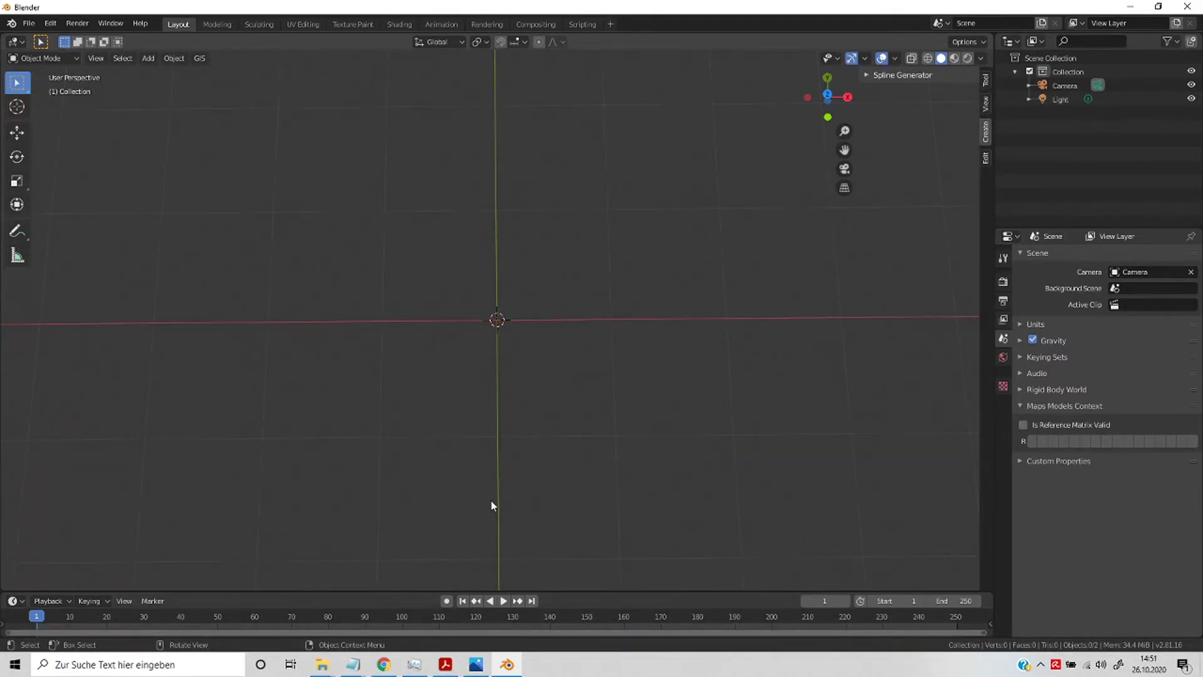
key("shift+a")
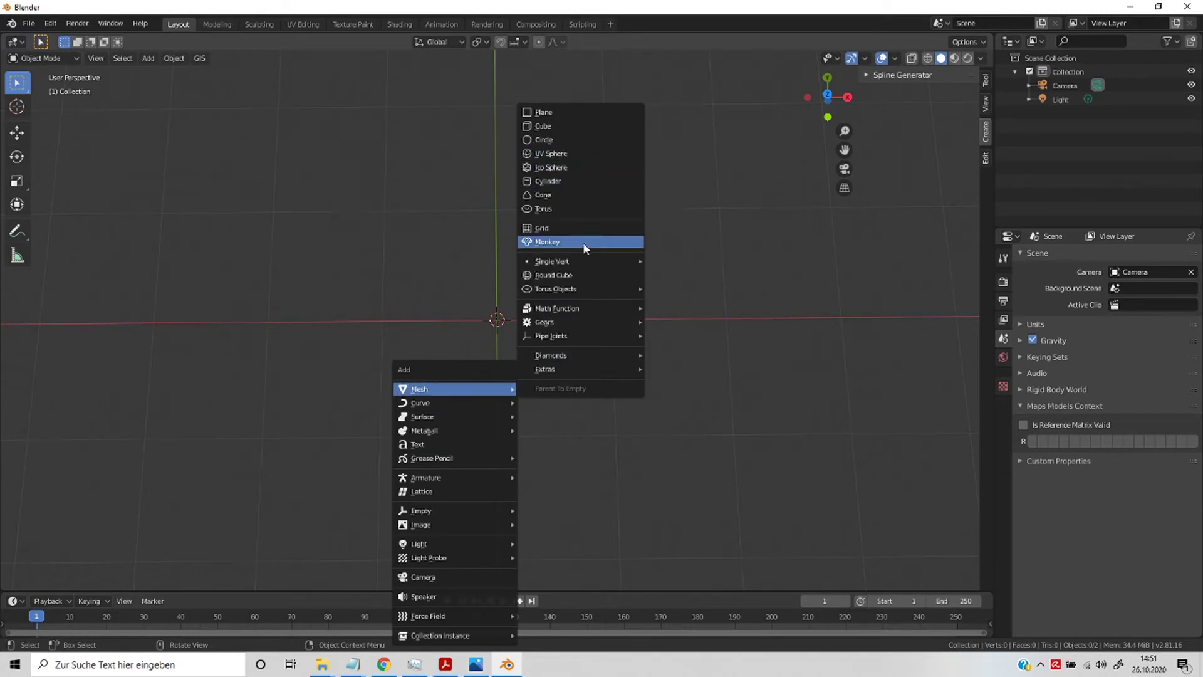
left_click(582, 242)
Step: Orbit around the monkey head to view it from the front
mouse_move(574, 510)
middle_mouse_down()
mouse_move(542, 412)
mouse_move(536, 421)
middle_mouse_up()
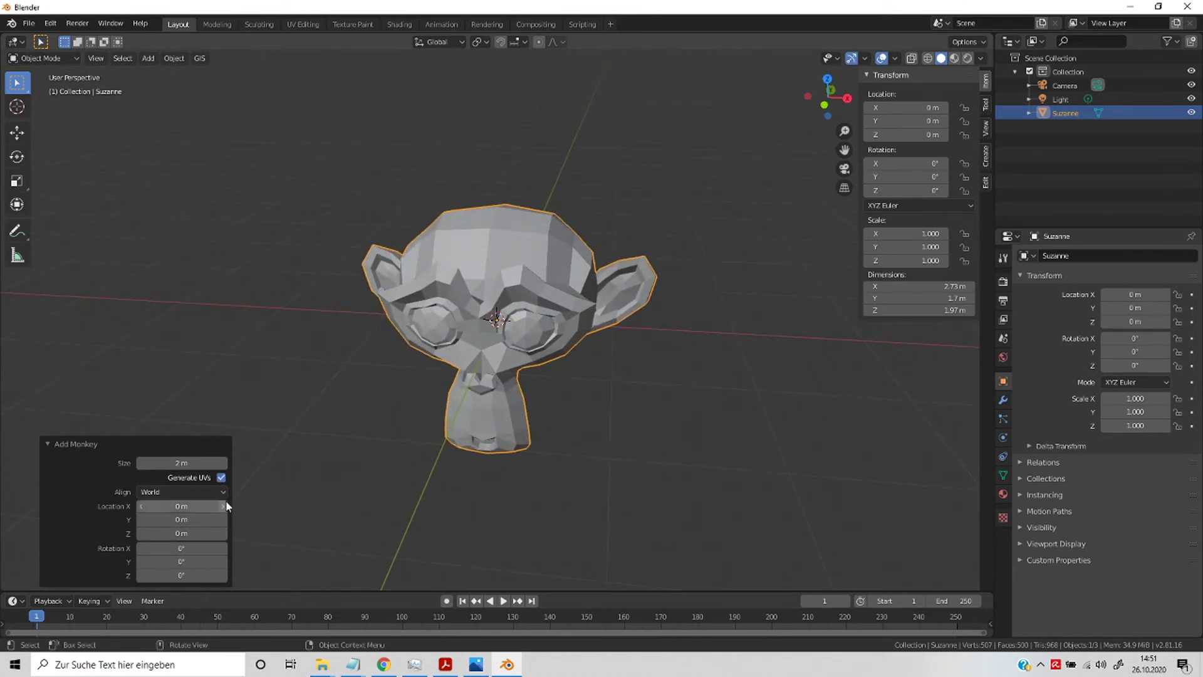
left_click(484, 498)
middle_click_drag(521, 511, 592, 466)
mouse_move(493, 516)
middle_mouse_down()
mouse_move(612, 438)
mouse_move(488, 395)
mouse_move(602, 405)
mouse_move(620, 430)
middle_mouse_up()
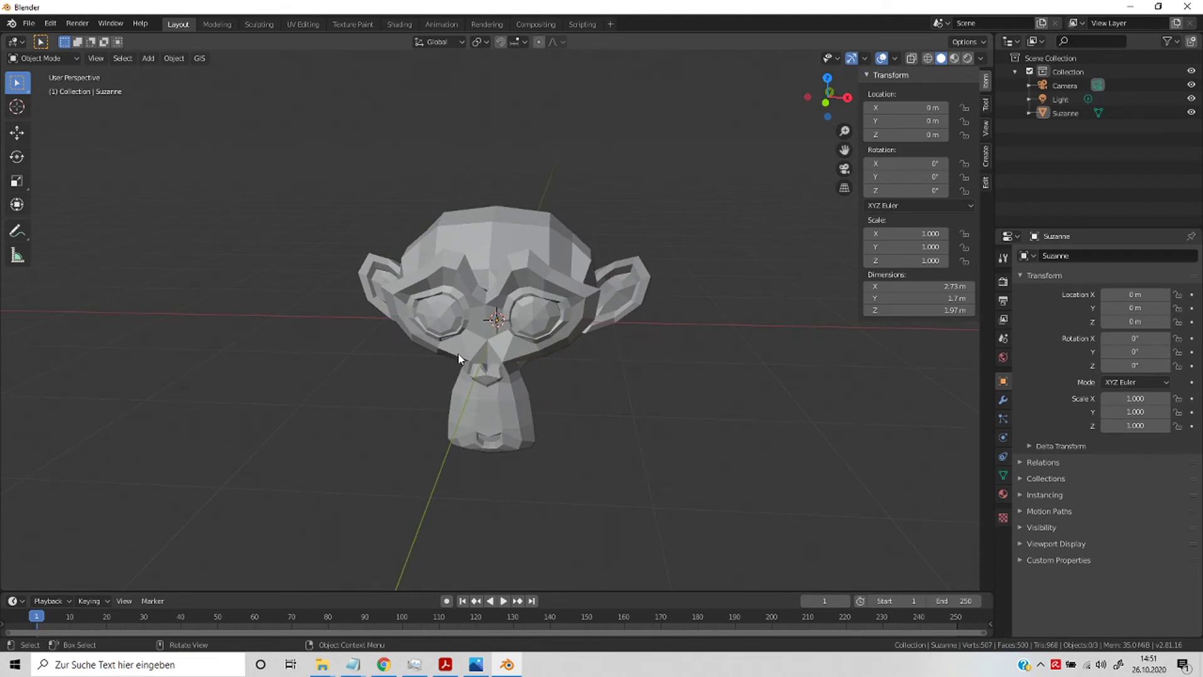
left_click(570, 336)
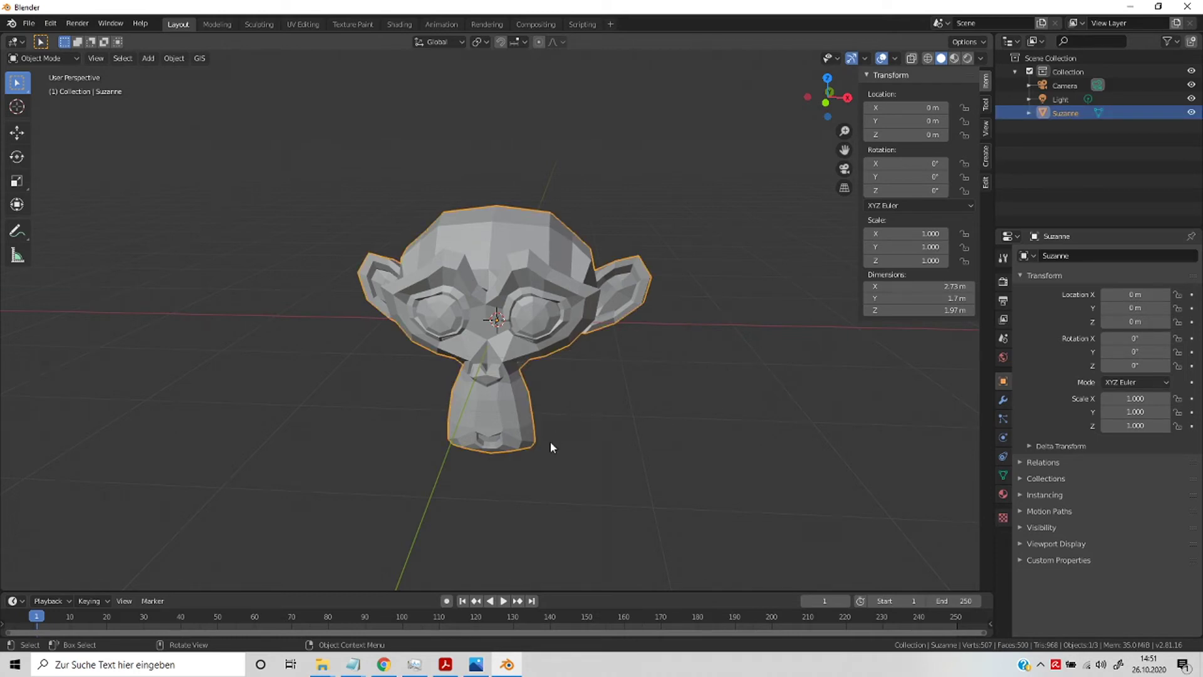
mouse_move(706, 424)
middle_mouse_down()
mouse_move(650, 429)
mouse_move(614, 414)
mouse_move(707, 420)
mouse_move(673, 421)
mouse_move(606, 368)
mouse_move(605, 393)
mouse_move(732, 376)
mouse_move(537, 387)
mouse_move(744, 383)
mouse_move(645, 394)
mouse_move(572, 382)
mouse_move(624, 379)
middle_mouse_up()
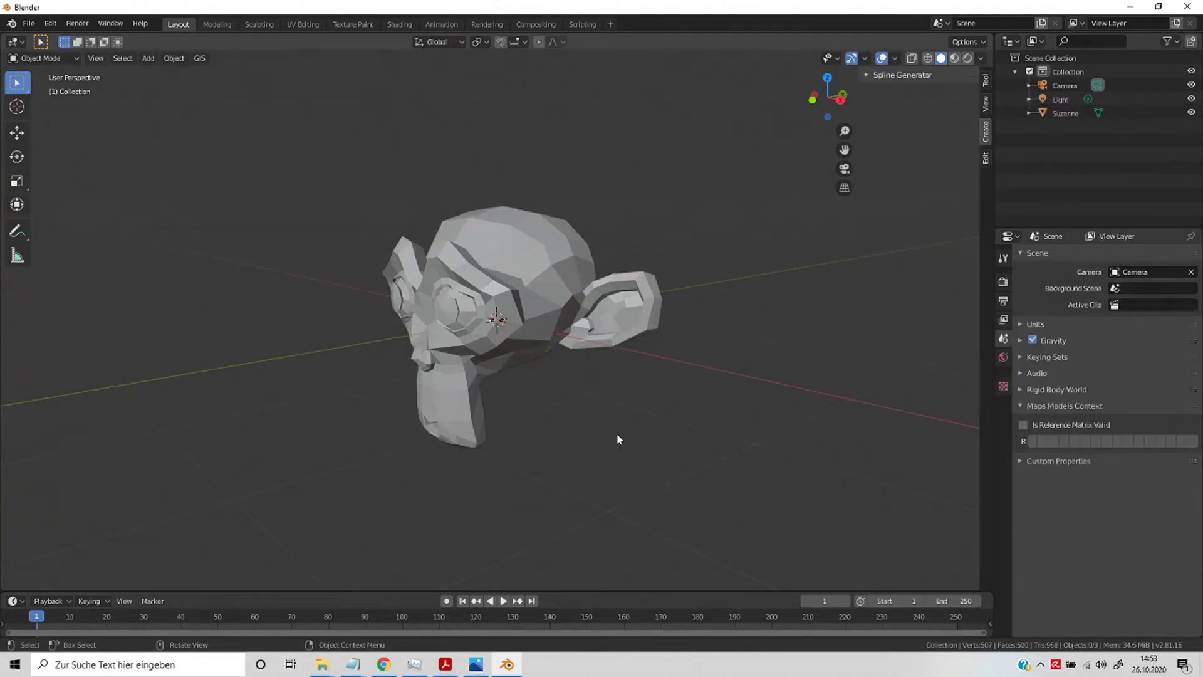
Step: Remove the monkey head and add a Gem mesh from the Diamonds menu
key("shift+a")
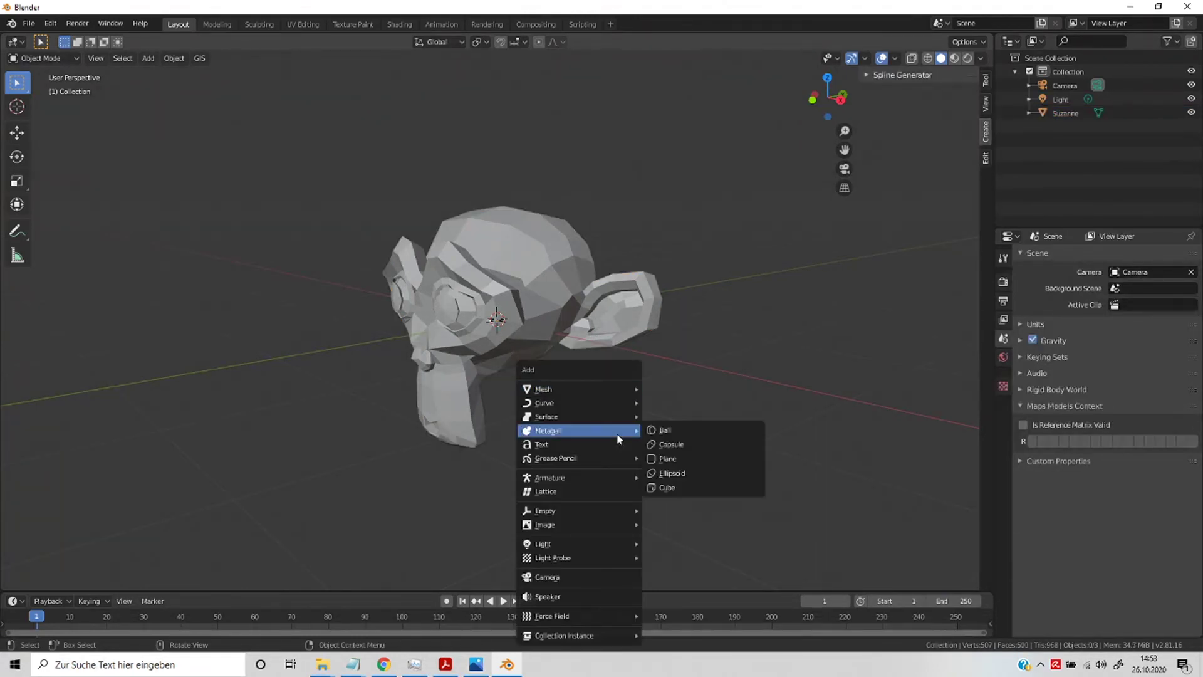
key("Escape")
left_click(475, 346)
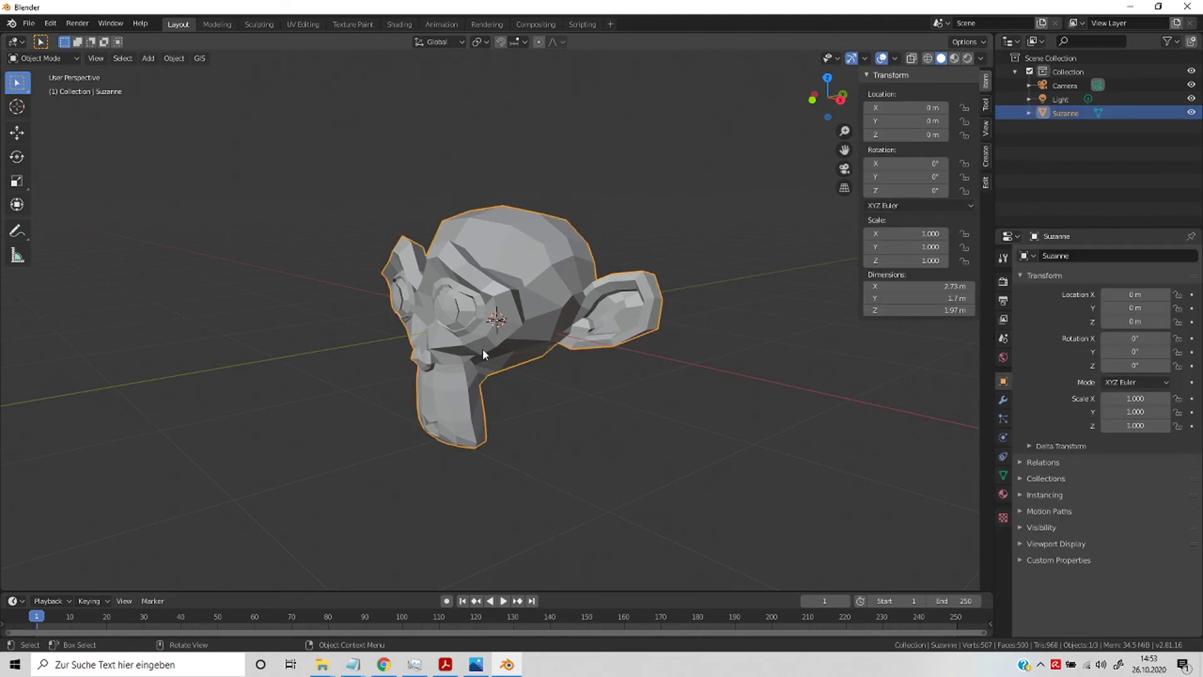
key("x")
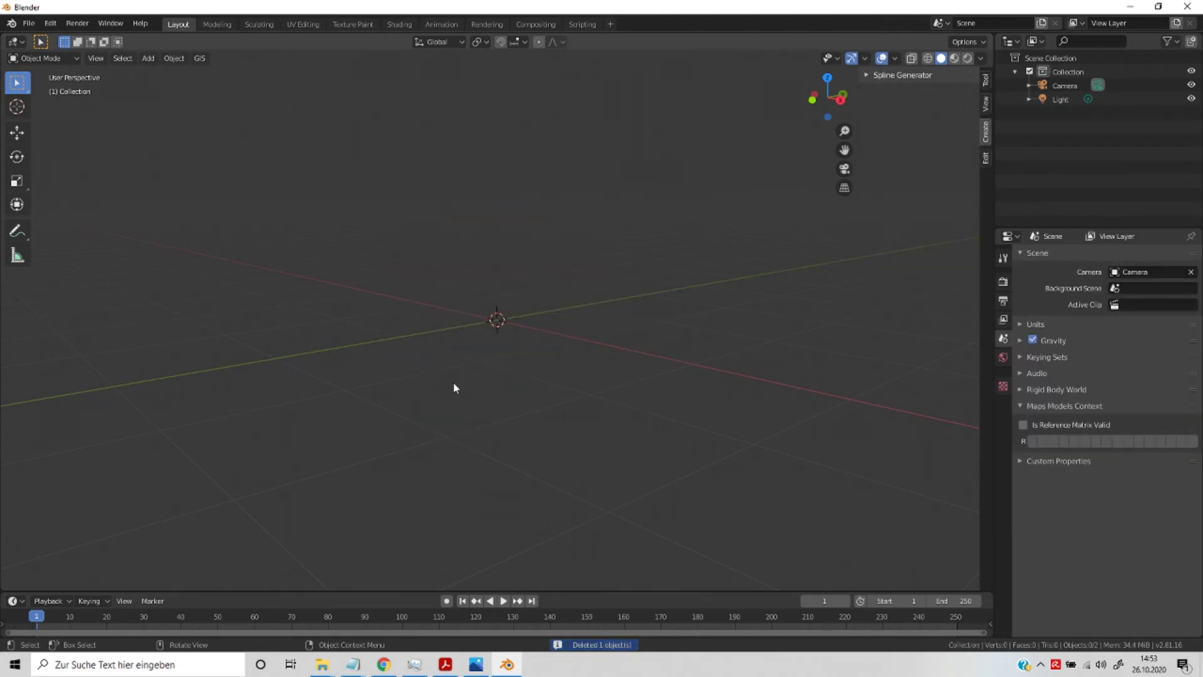
key("shift+a")
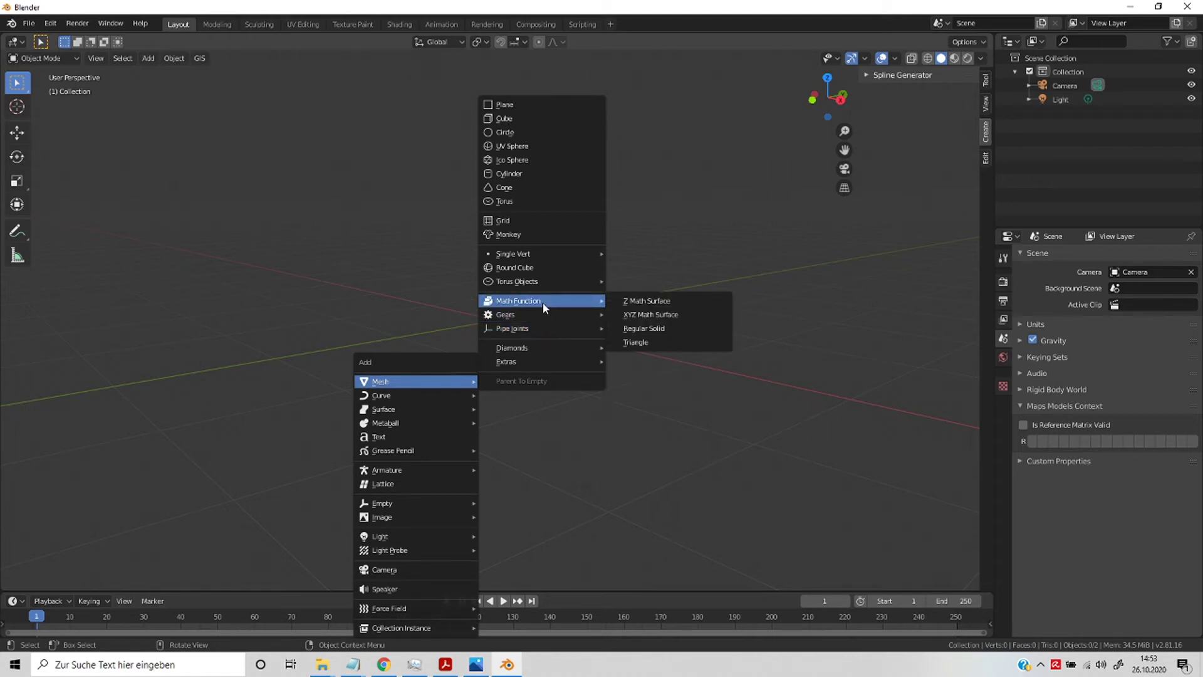
mouse_move(540, 348)
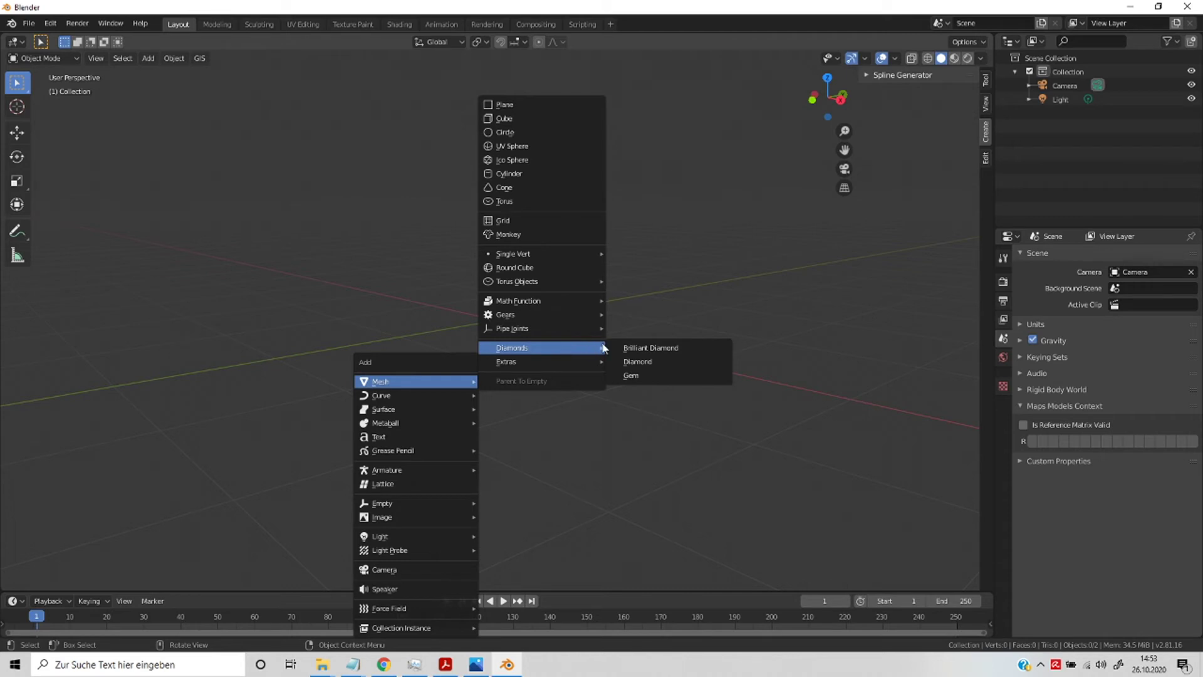
left_click(645, 375)
Step: Look down on the 1.85 by 1.85 by 1.15 m gem, then delete it
mouse_move(529, 449)
middle_mouse_down()
mouse_move(492, 373)
mouse_move(512, 491)
middle_mouse_up()
left_click(510, 358)
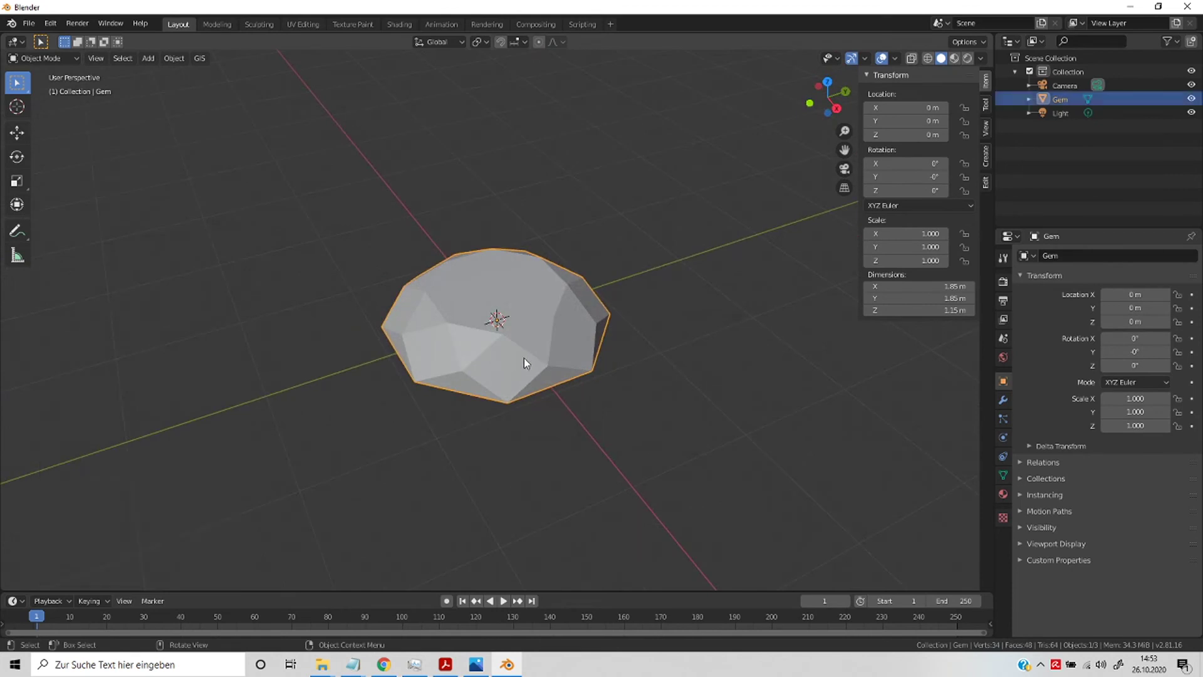
key("x")
left_click(535, 363)
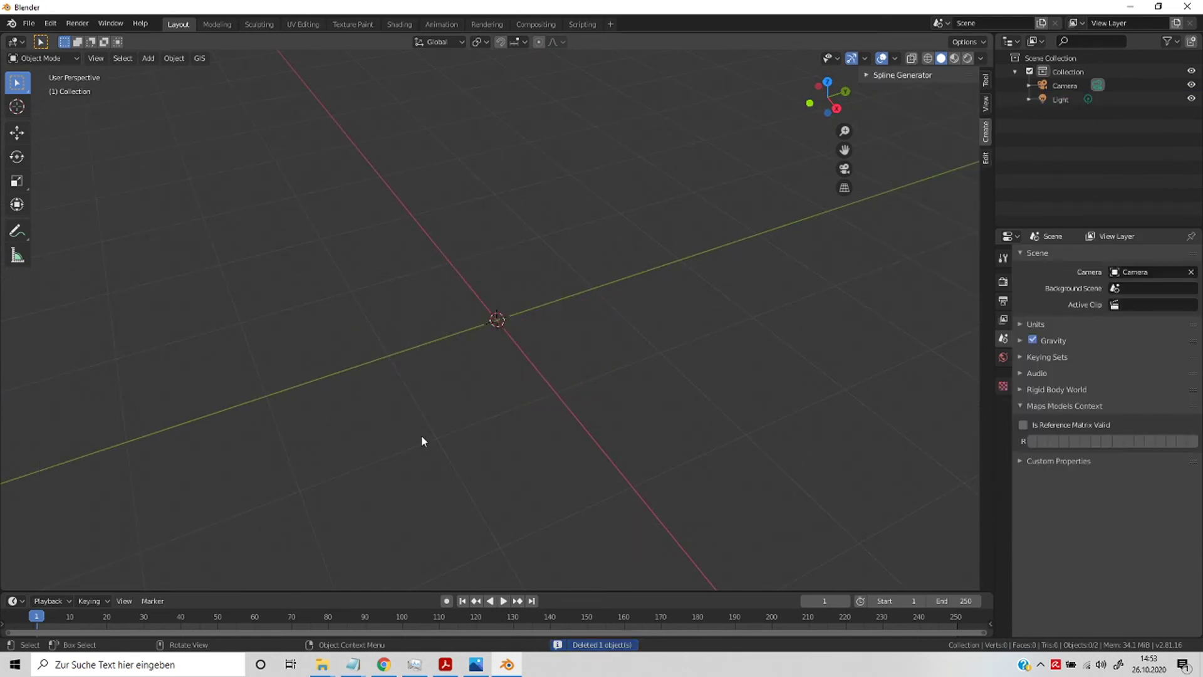
Step: Add a 4-sided, 10-step Step Pyramid, 2 m wide and 1 m tall, at the origin
key("shift+a")
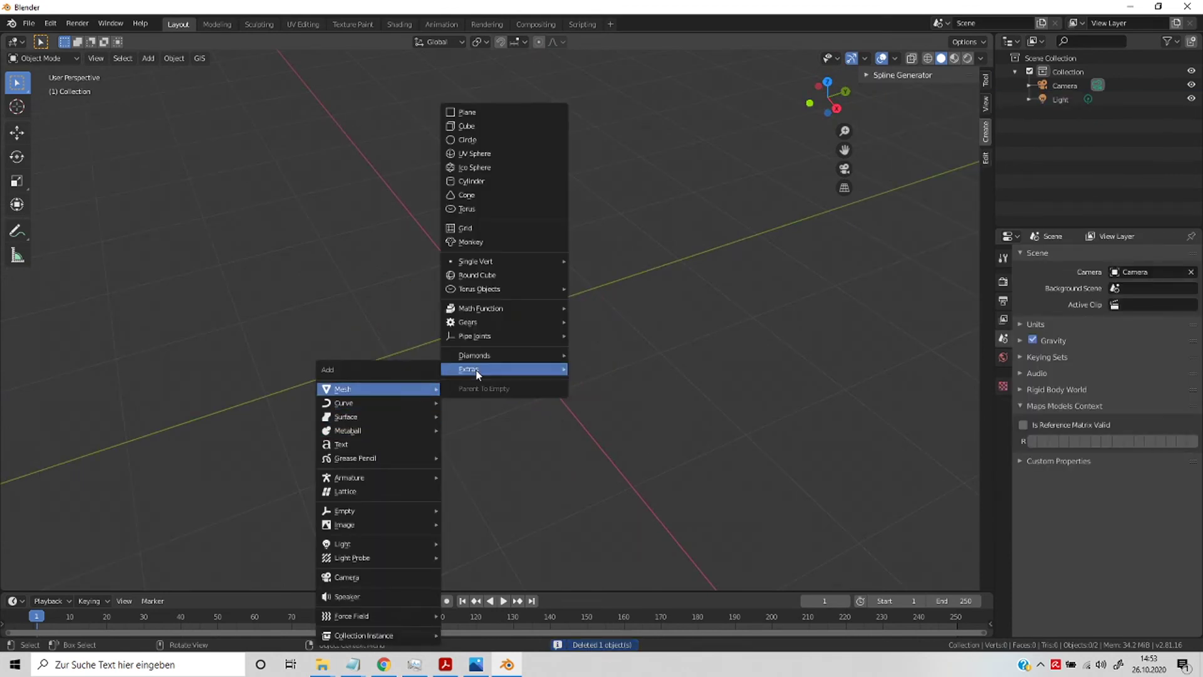
mouse_move(488, 369)
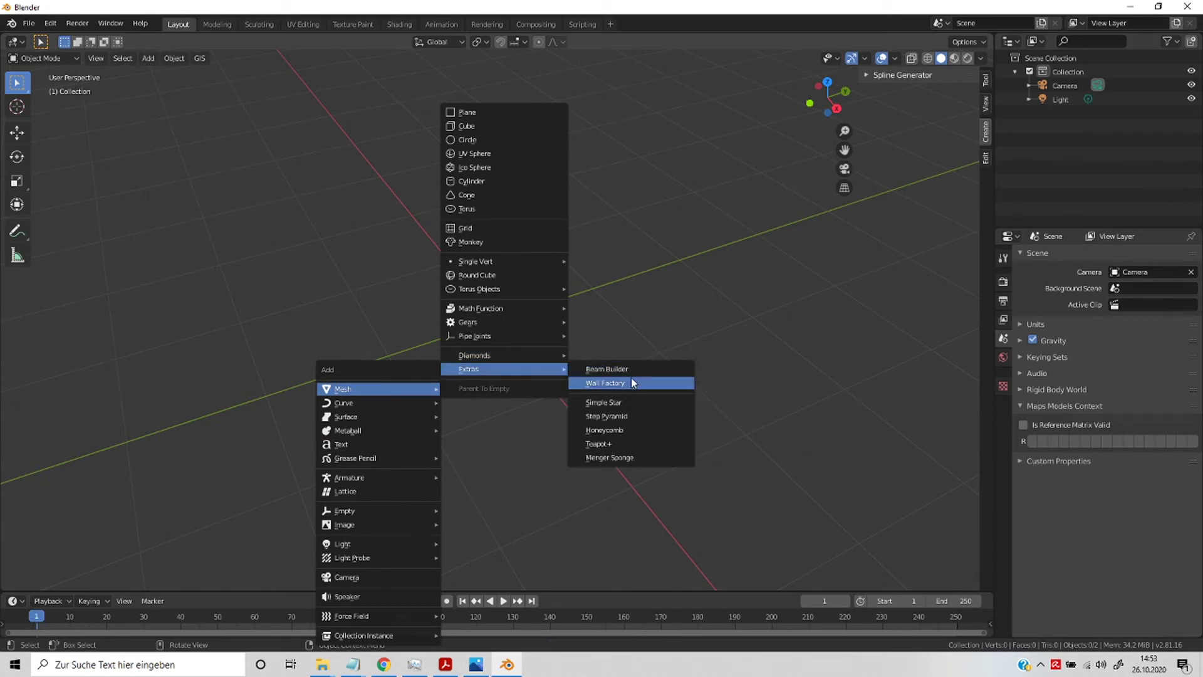
left_click(642, 417)
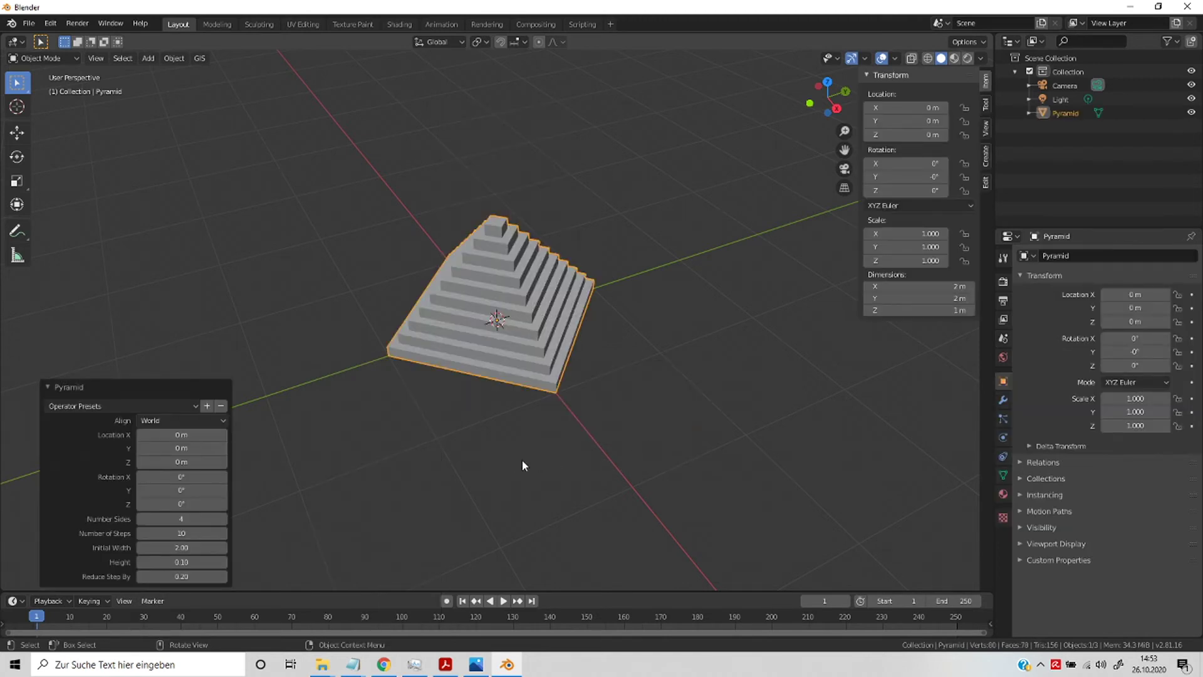
mouse_move(513, 453)
middle_mouse_down()
mouse_move(495, 382)
mouse_move(513, 453)
middle_mouse_up()
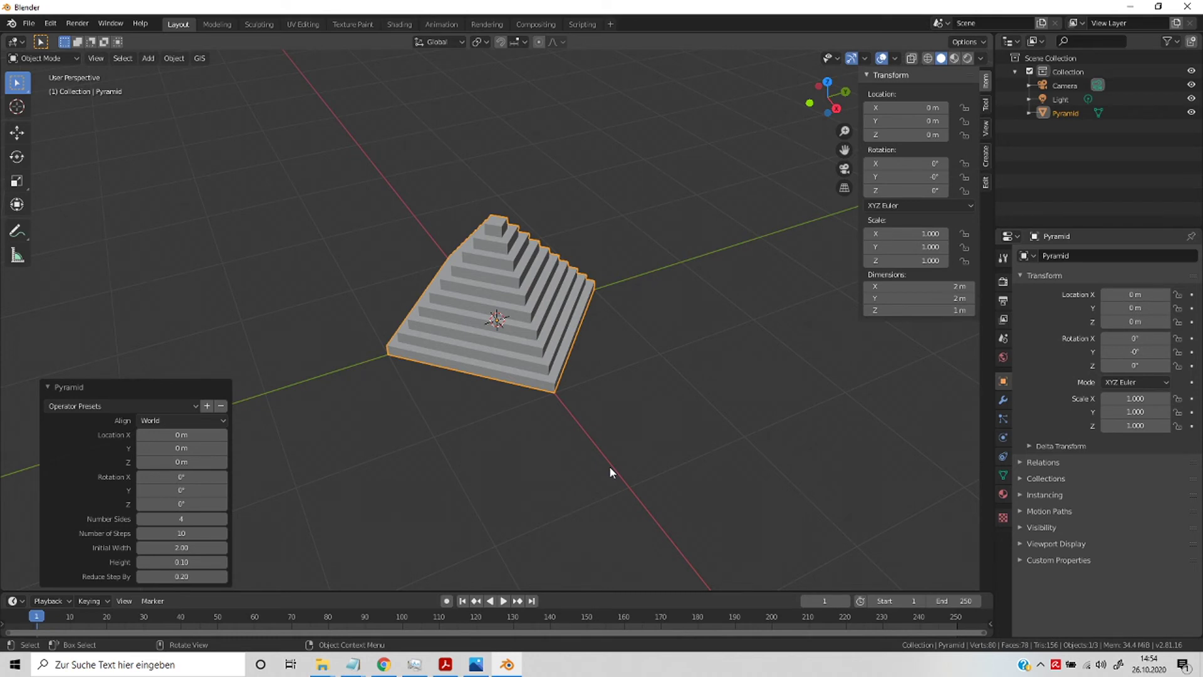
Step: Delete the pyramid and load the mechanical assembly photo as a reference image
key("x")
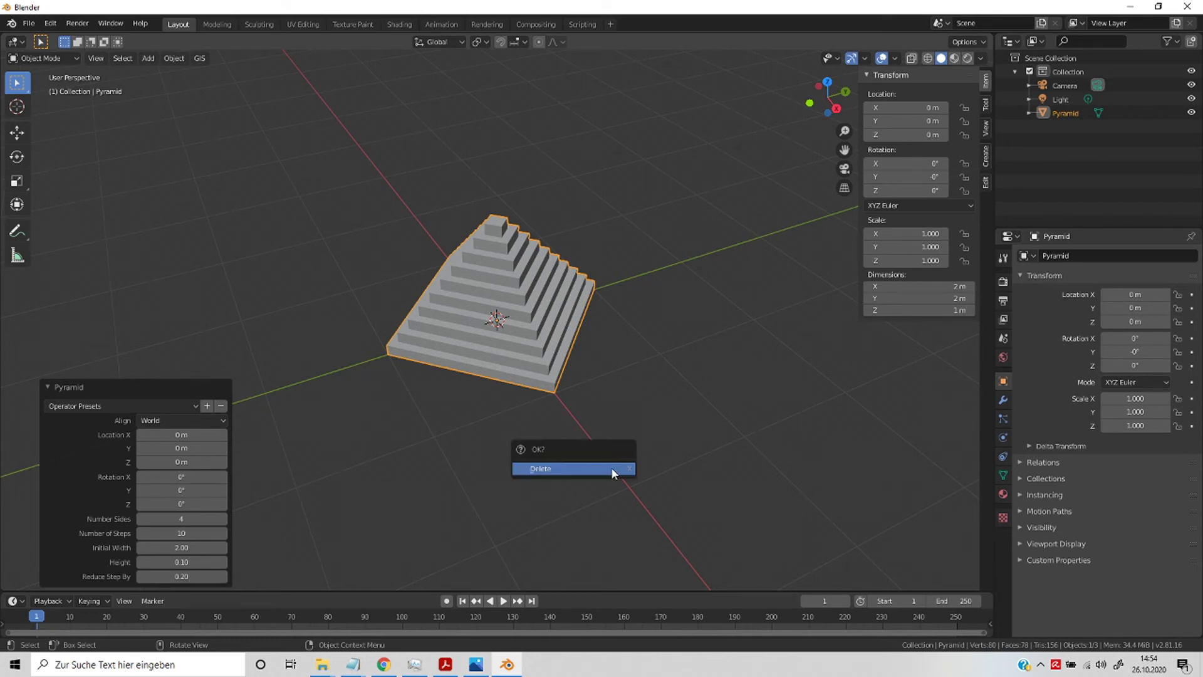
left_click(613, 468)
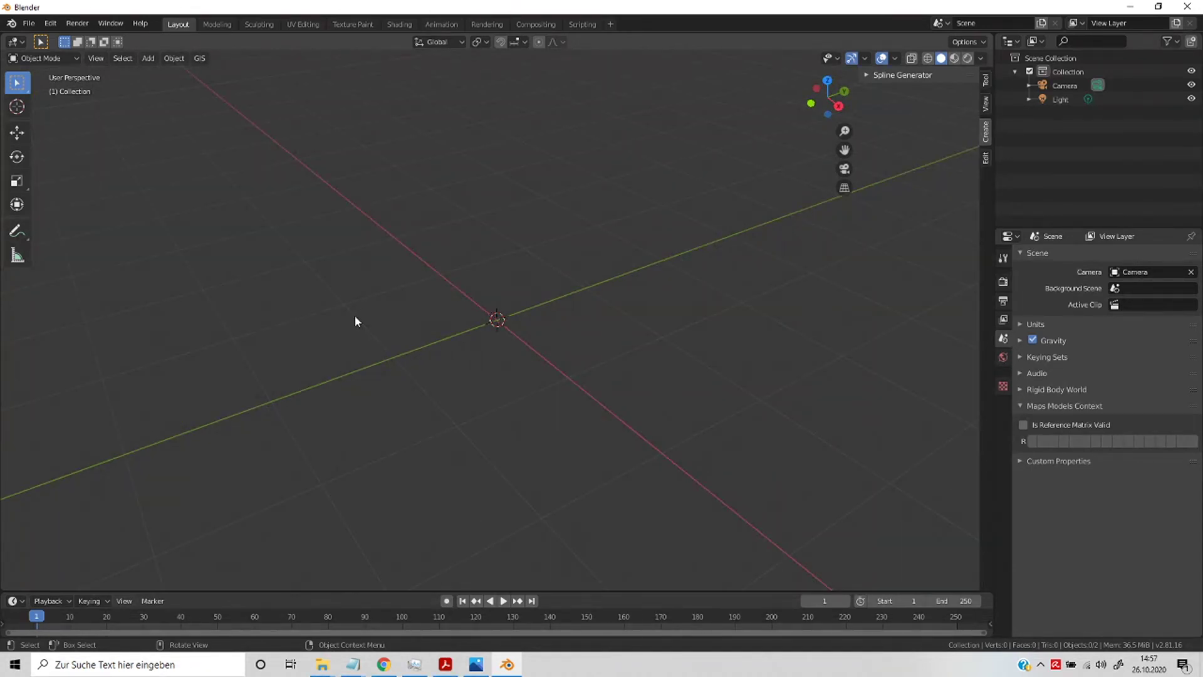
key("shift+a")
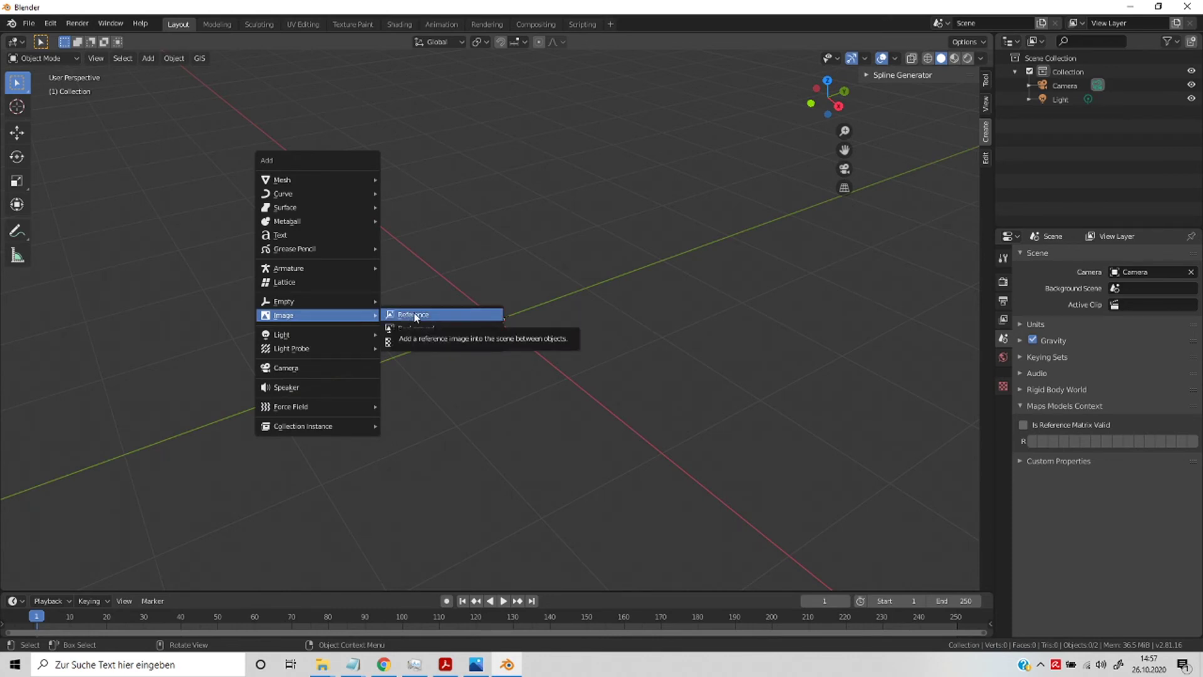
left_click(415, 315)
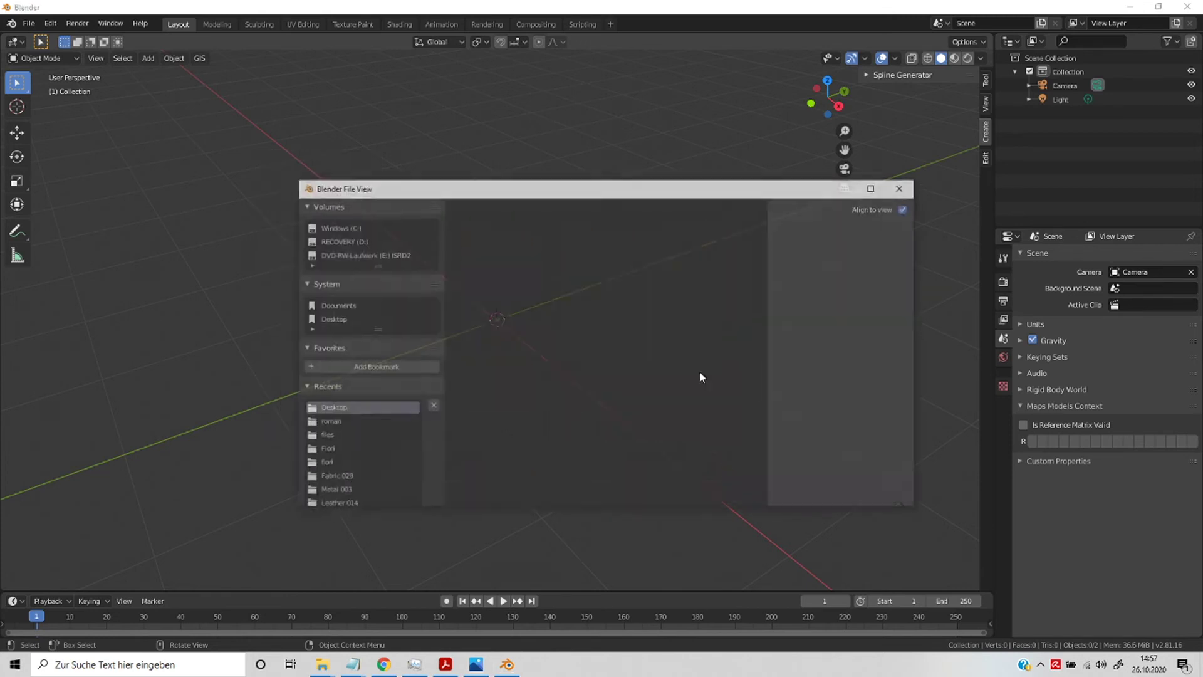
scroll(619, 393, "down", 3)
scroll(622, 384, "down", 2)
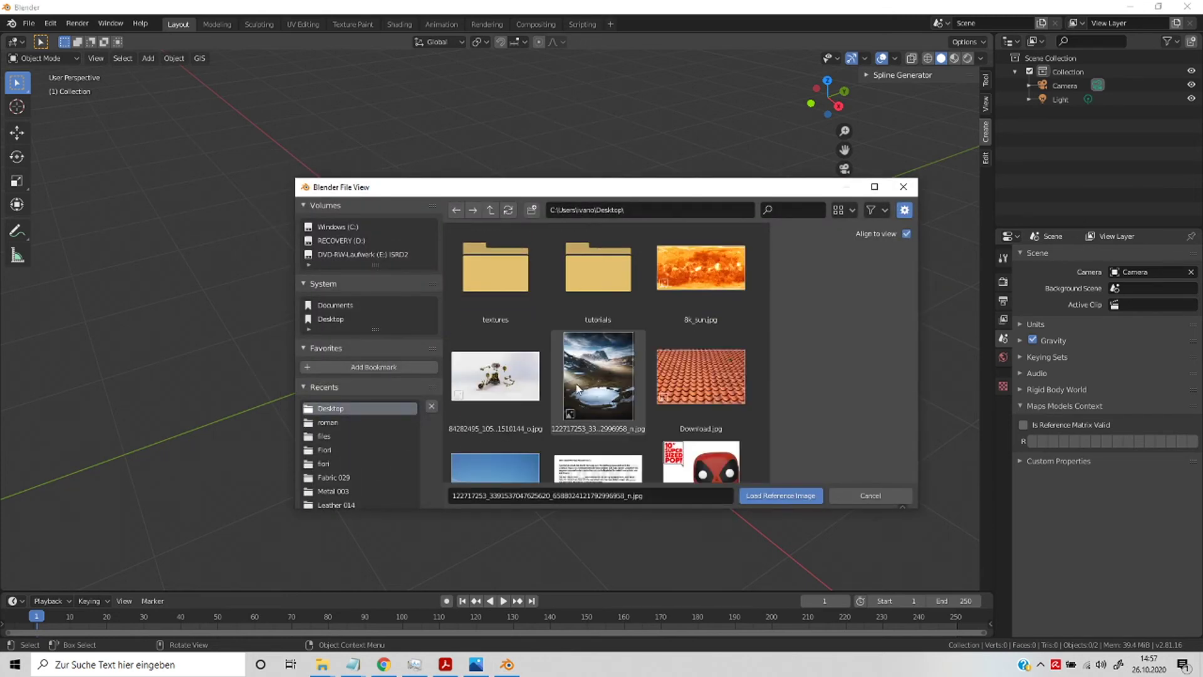
left_click(496, 376)
left_click(780, 495)
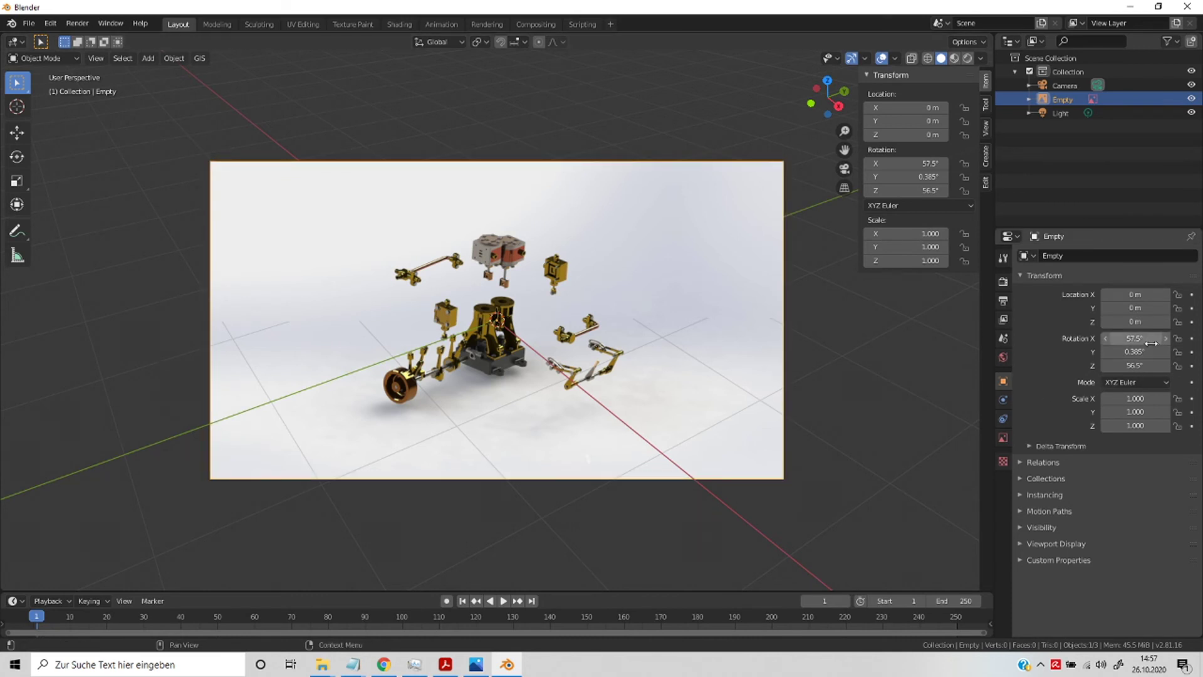
Step: Set the reference image's Z rotation to 90° and Y rotation to 0°
left_click_drag(1151, 342, 1190, 342)
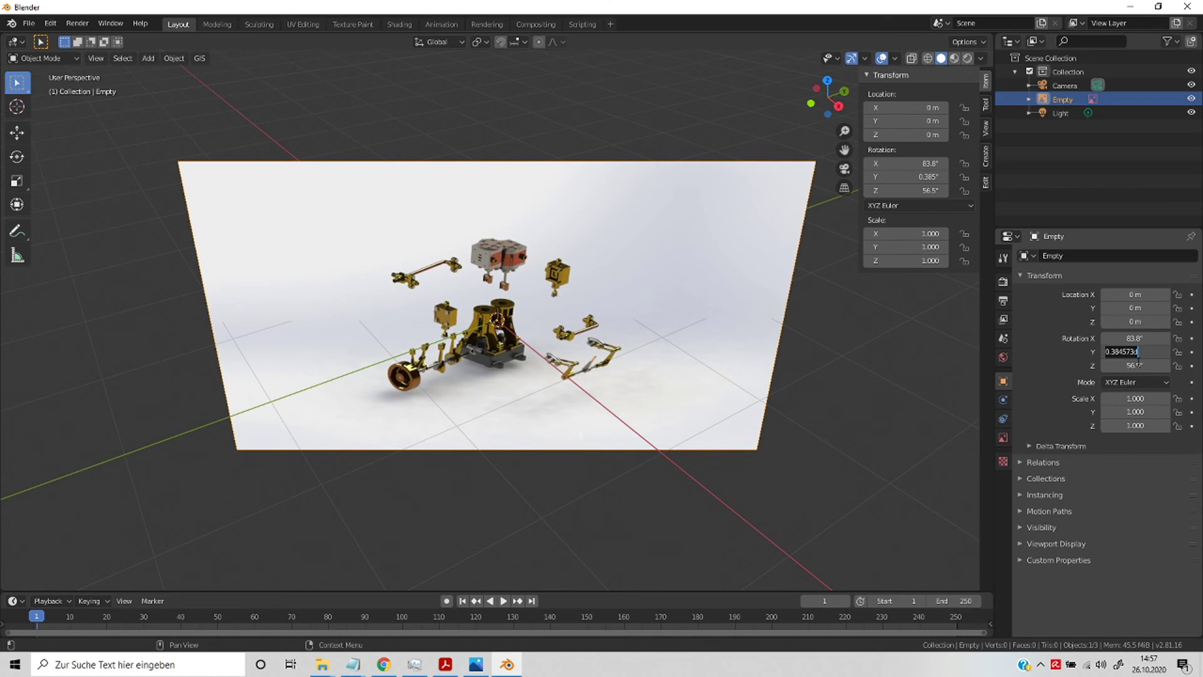
left_click(1133, 365)
type("0")
key("Return")
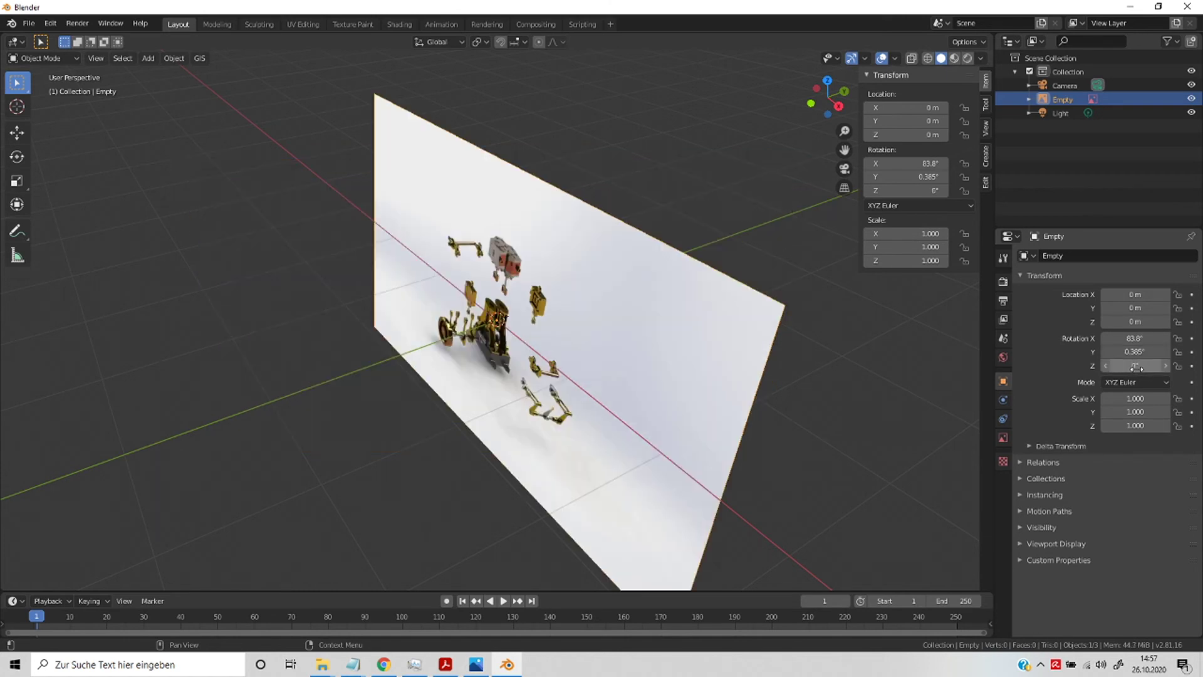
left_click(1132, 367)
type("9")
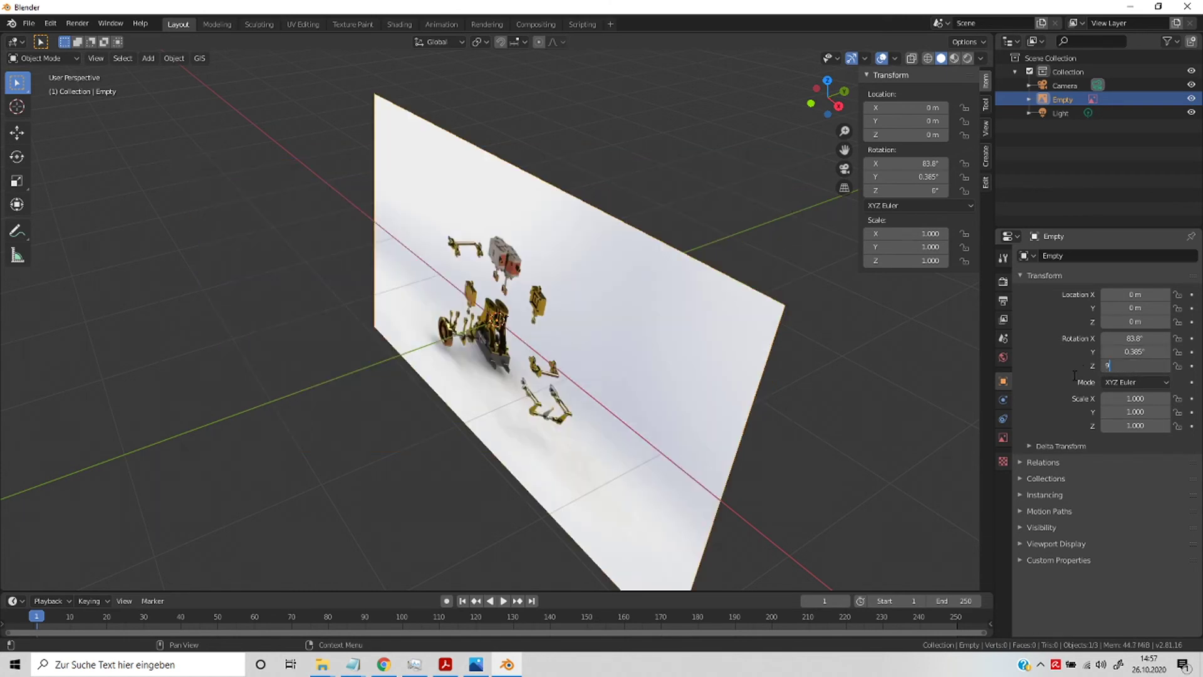
key("Return")
left_click(1119, 352)
type("0")
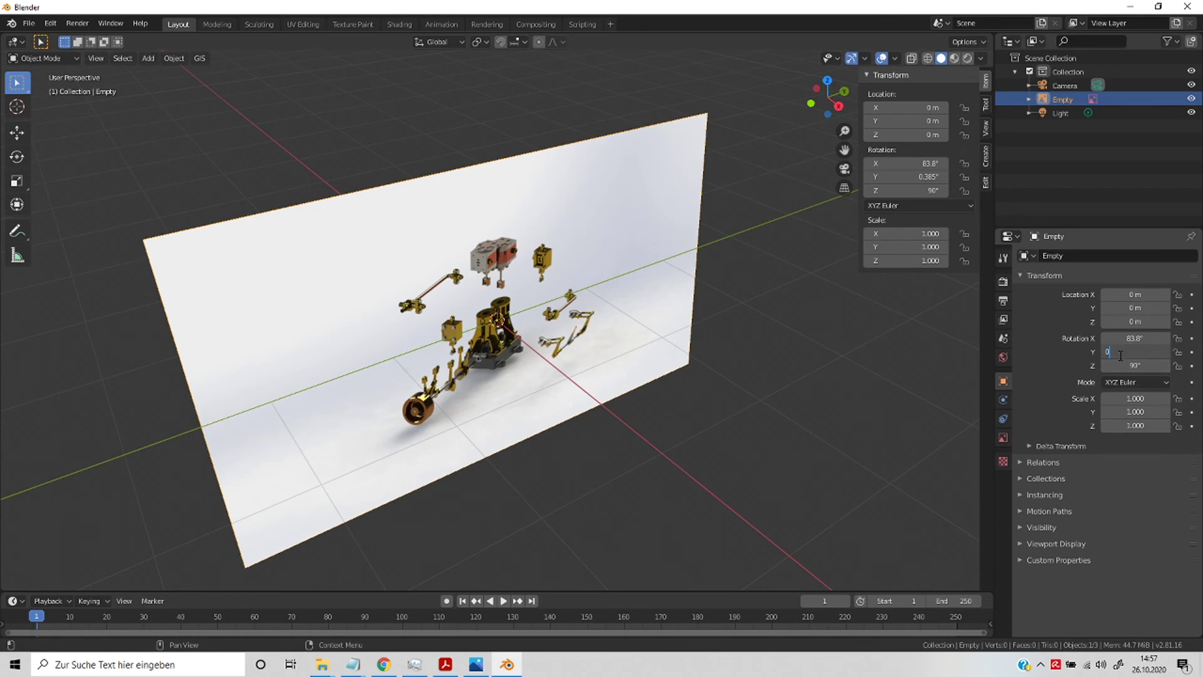
key("Return")
Step: Set the reference image's X rotation to 90° so it stands upright
left_click(1134, 338)
type("0")
key("Return")
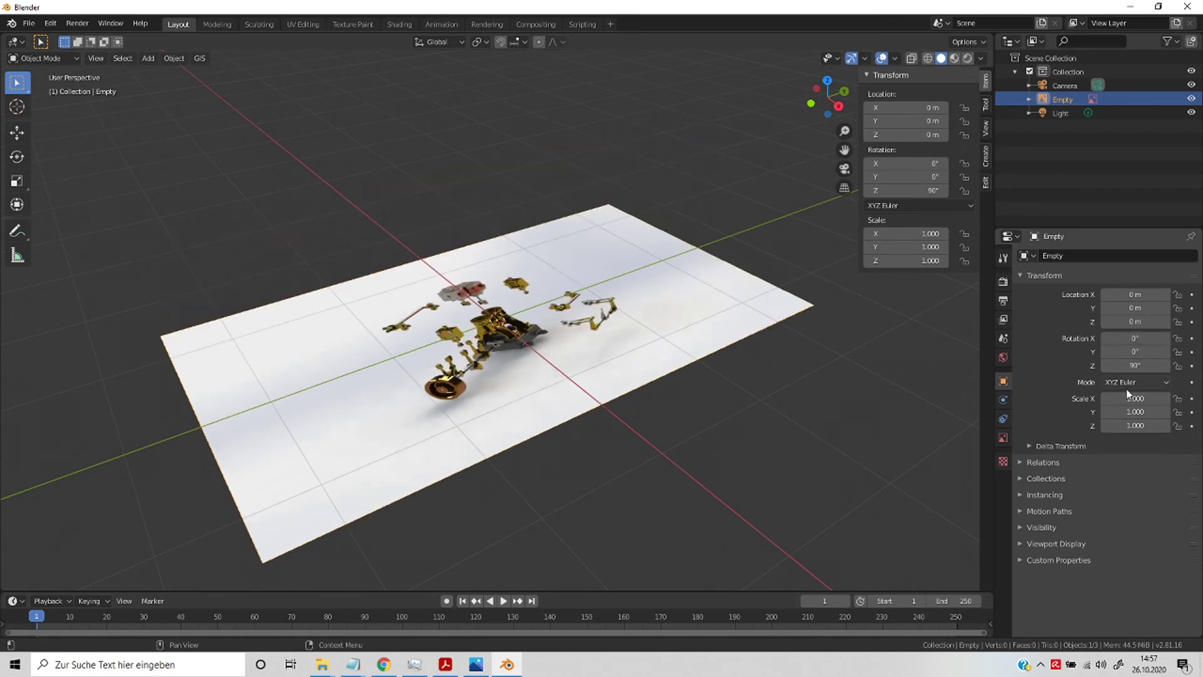
left_click(1136, 339)
type("0d90")
left_click_drag(1136, 342, 1070, 344)
type("90")
key("Return")
mouse_move(675, 417)
middle_mouse_down()
mouse_move(556, 408)
mouse_move(571, 389)
mouse_move(579, 408)
mouse_move(551, 419)
mouse_move(430, 408)
mouse_move(526, 419)
mouse_move(571, 392)
mouse_move(633, 418)
mouse_move(688, 411)
mouse_move(559, 412)
mouse_move(505, 371)
mouse_move(564, 416)
mouse_move(535, 416)
middle_mouse_up()
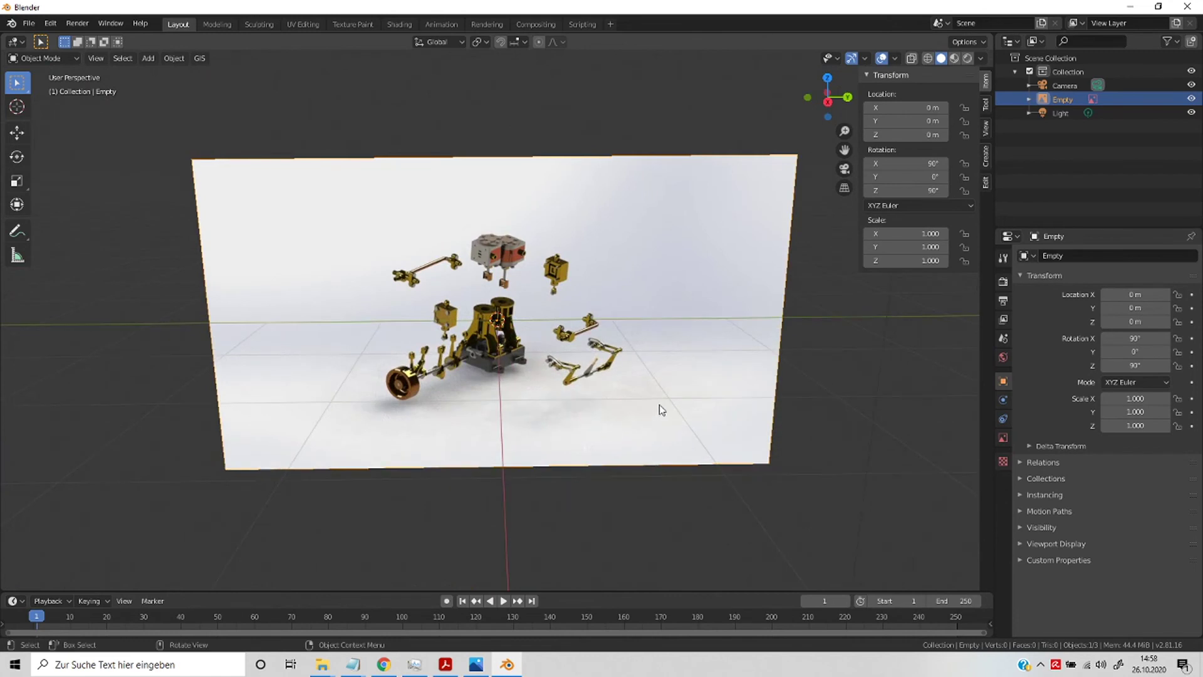
Step: Delete the reference image and bring up the Add menu's list of curve types
key("x")
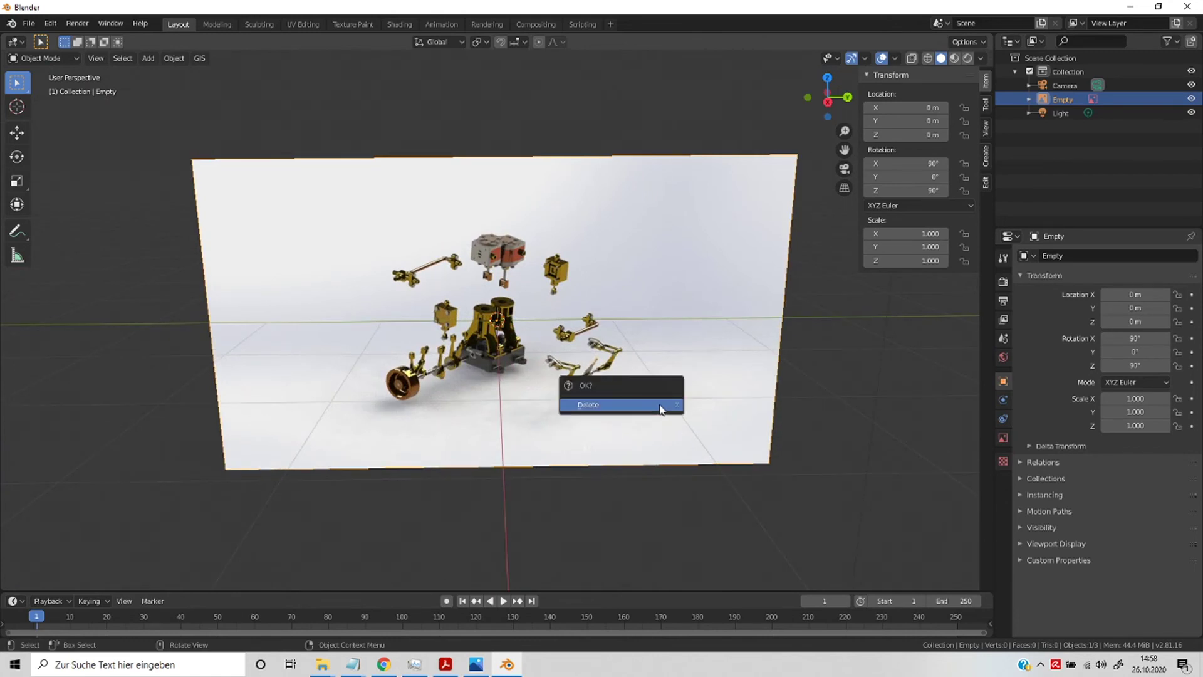
left_click(660, 410)
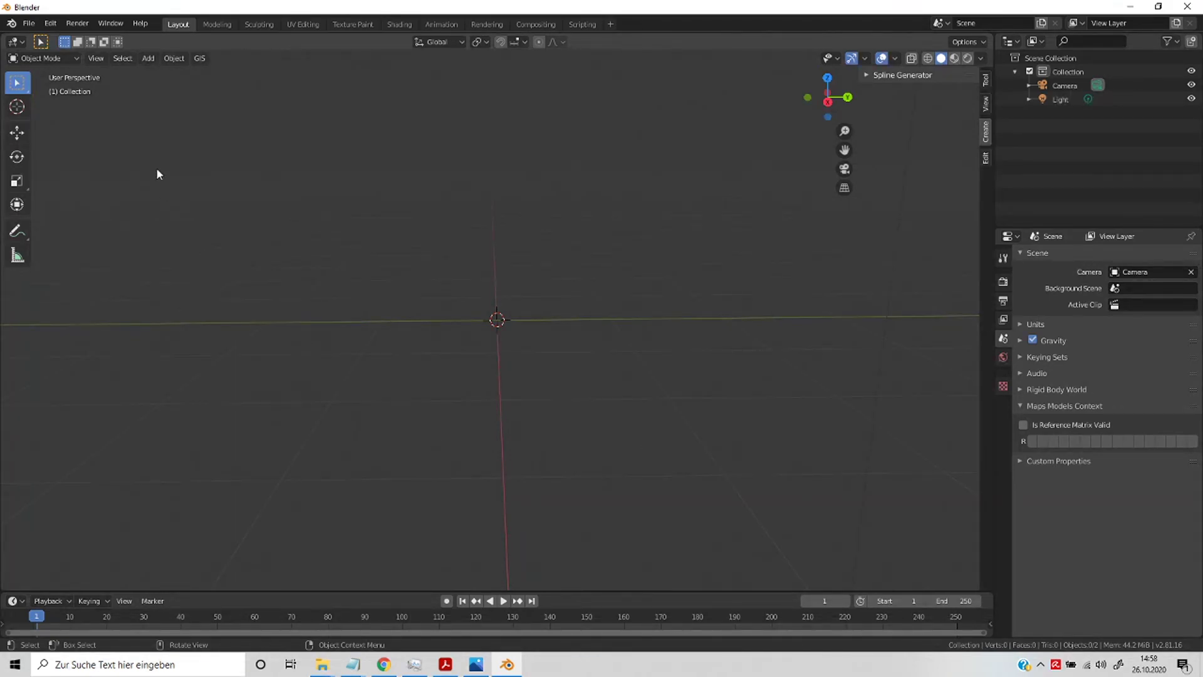
key("shift+a")
key("shift+a")
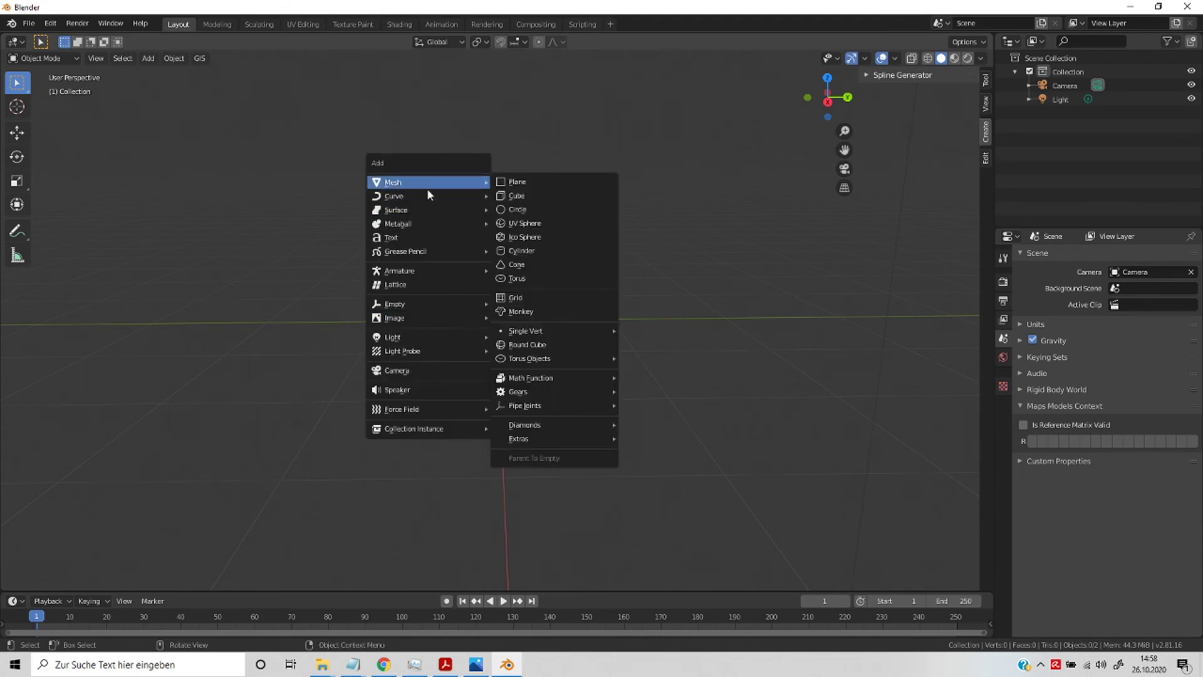
mouse_move(427, 195)
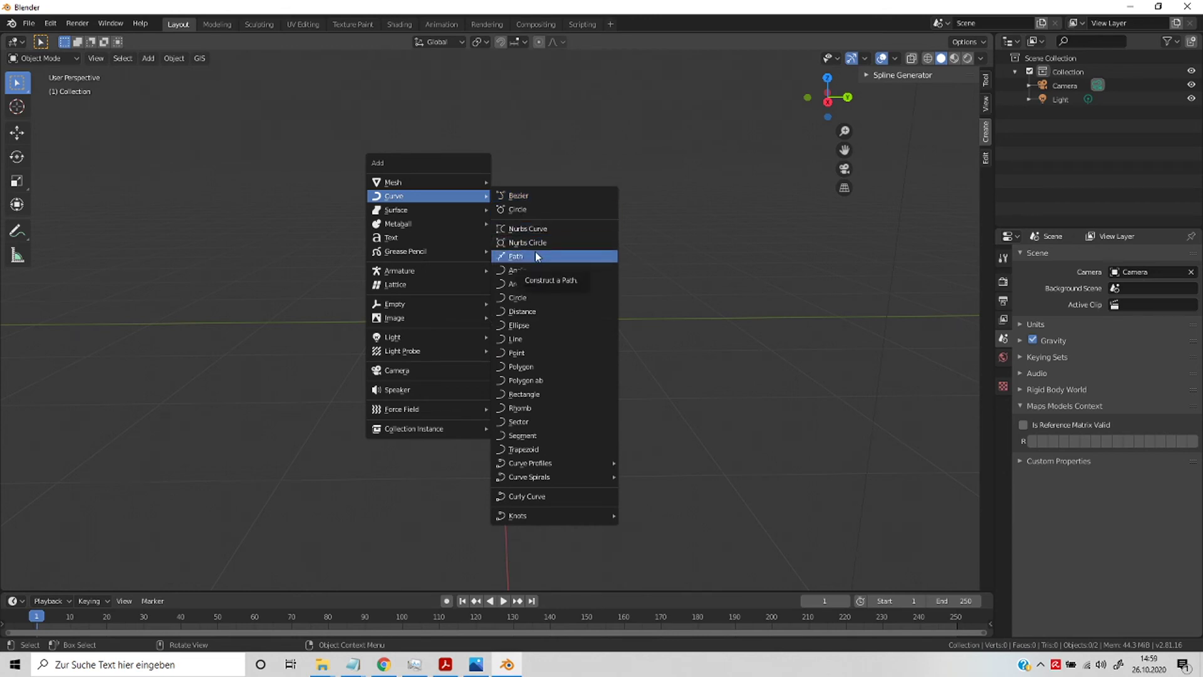
Step: Add a 2 m Bezier curve at the origin and orbit and zoom in close to it
left_click(532, 197)
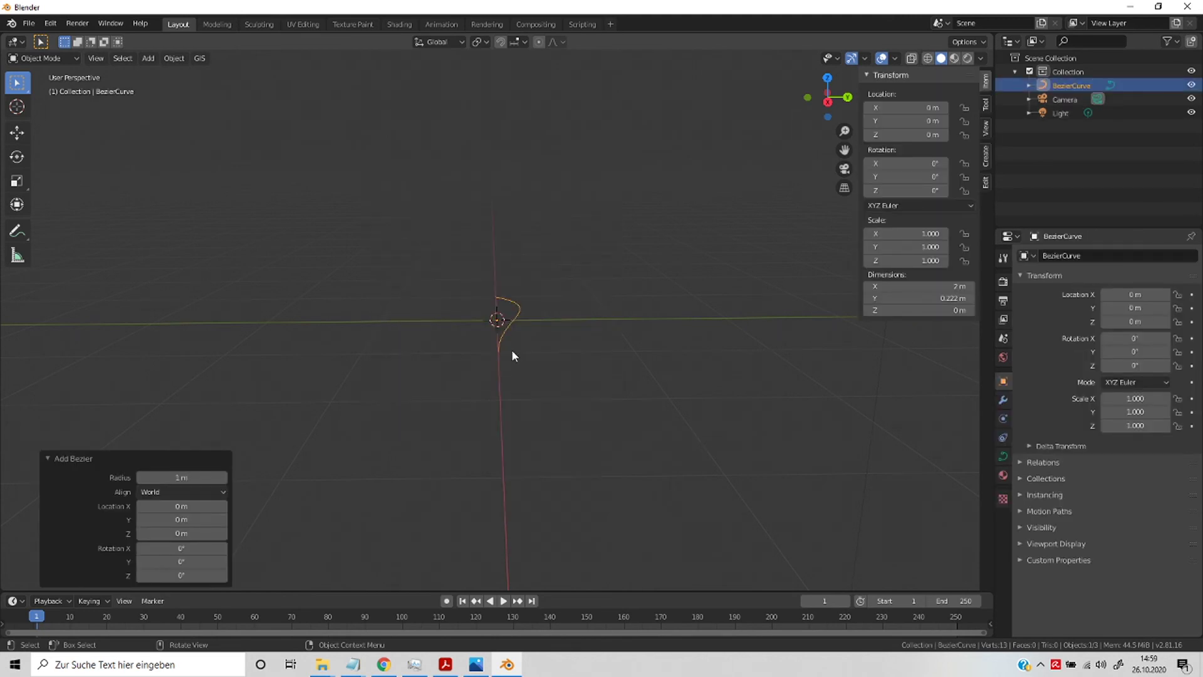
middle_click_drag(524, 366, 541, 471)
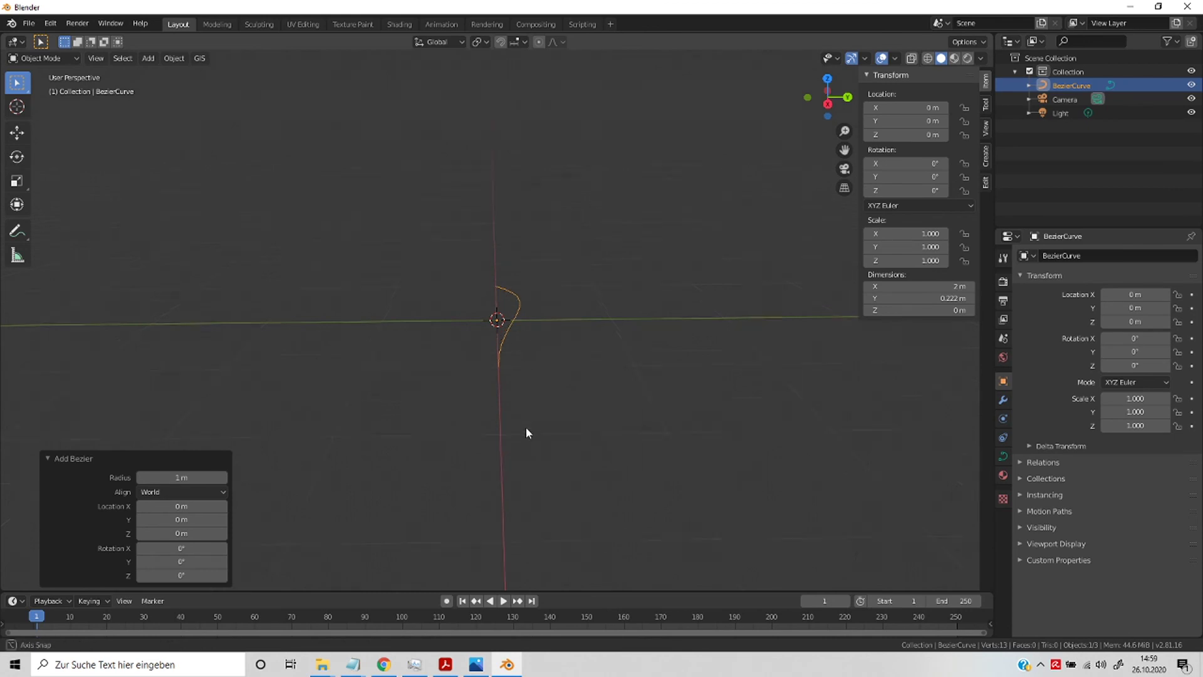
scroll(536, 464, "up", 2)
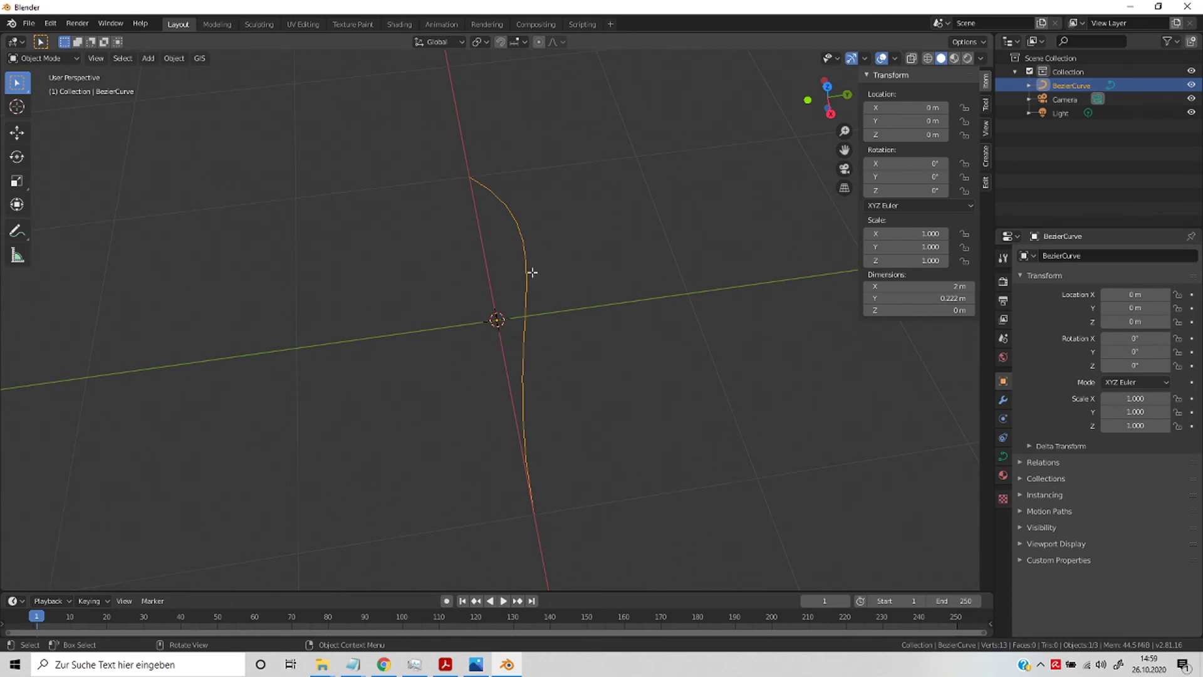
key("Tab")
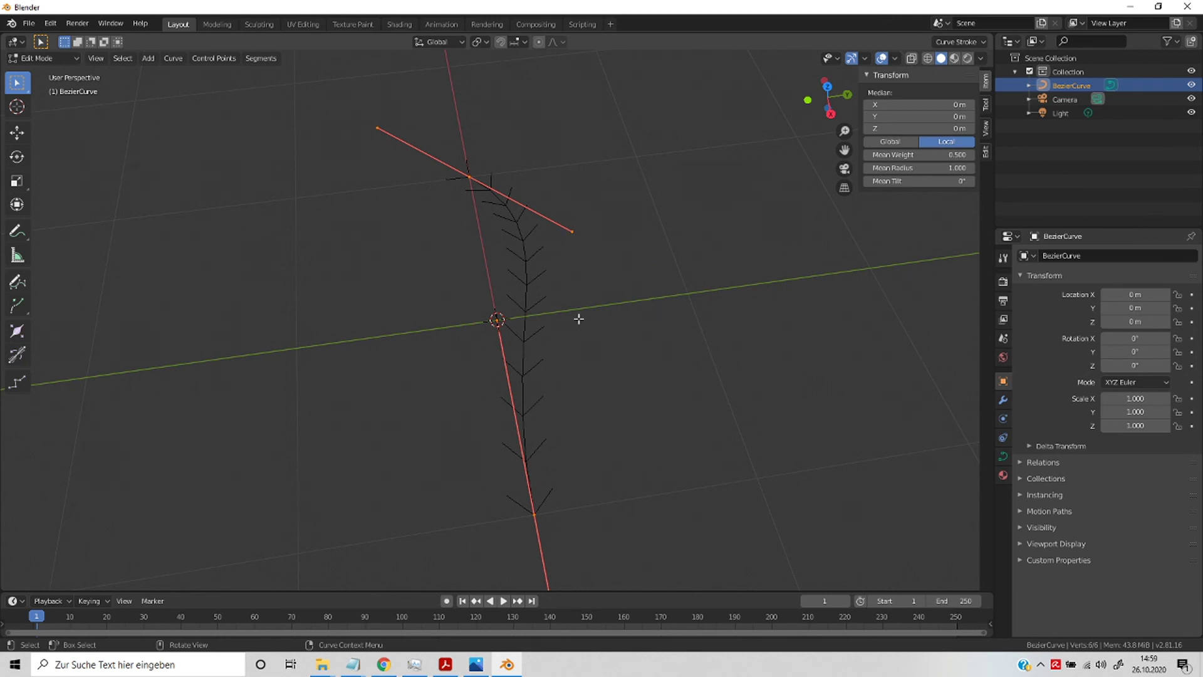
Step: Select one Bezier handle endpoint and try moving it, cancelling so it snaps back
left_click(570, 229)
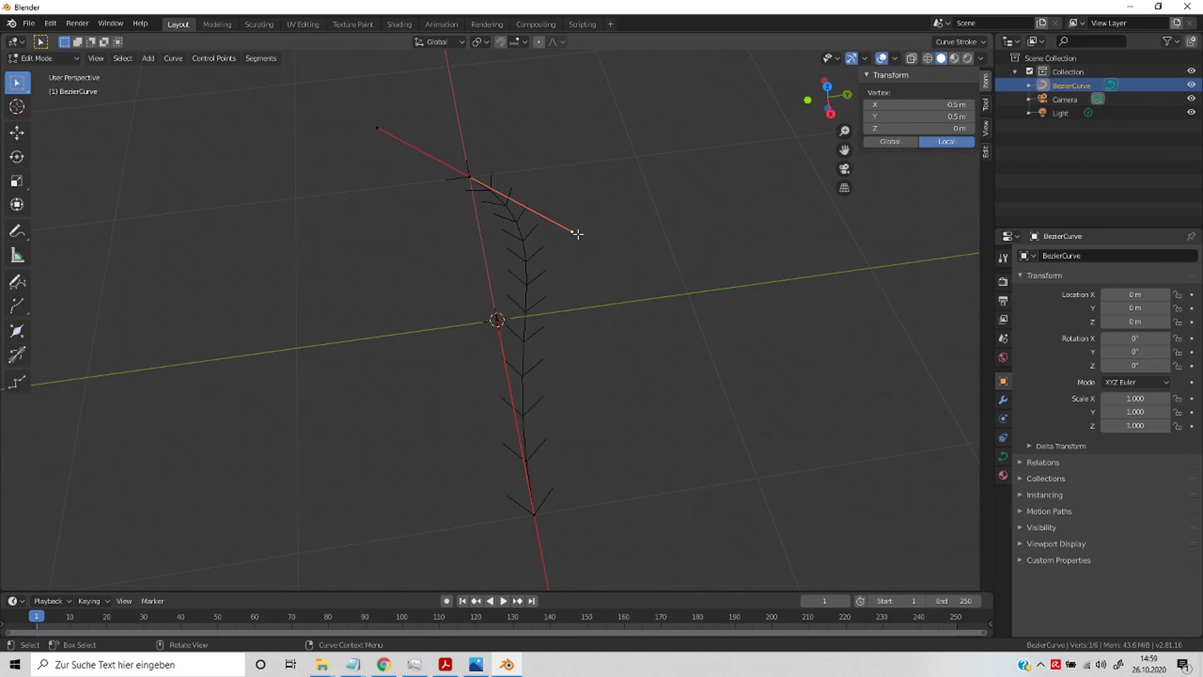
key("g")
left_click(579, 210)
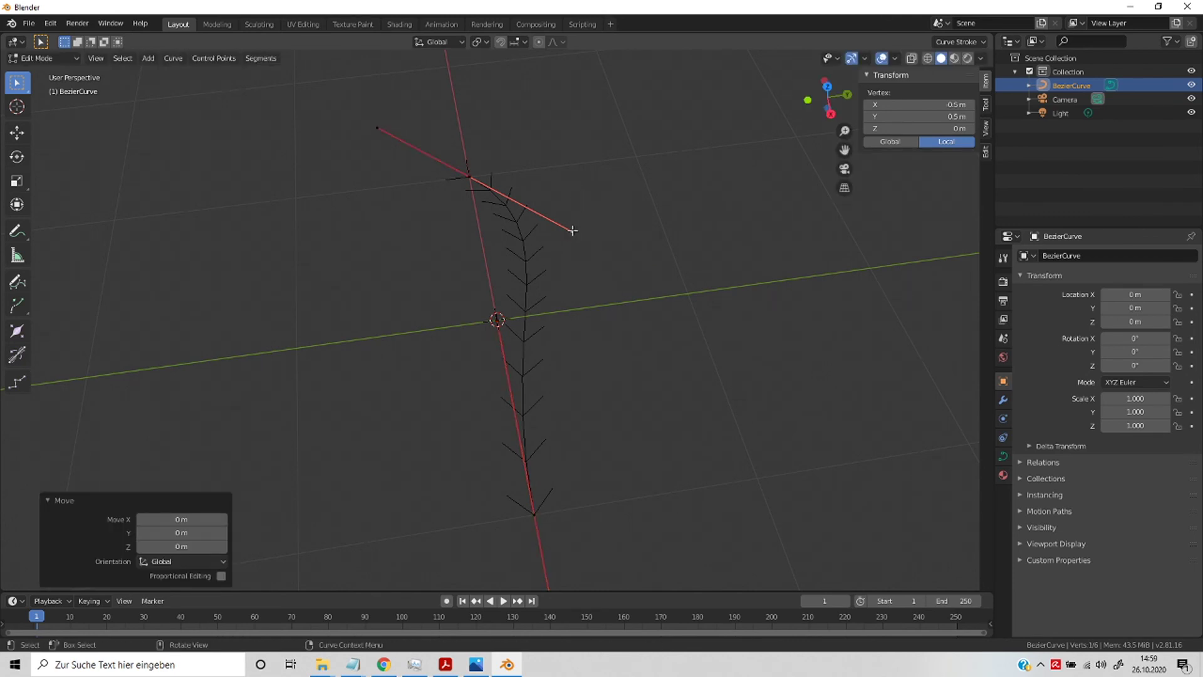
key("g")
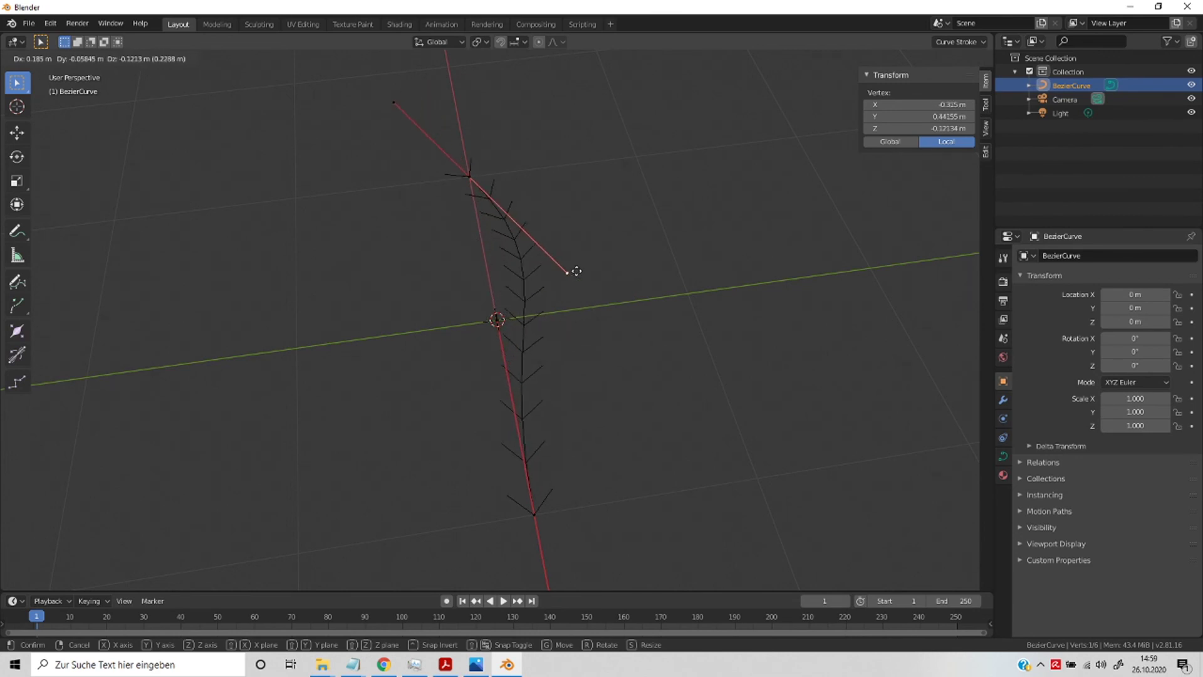
key("Escape")
Step: Return to Object Mode and delete the Bezier curve
key("Tab")
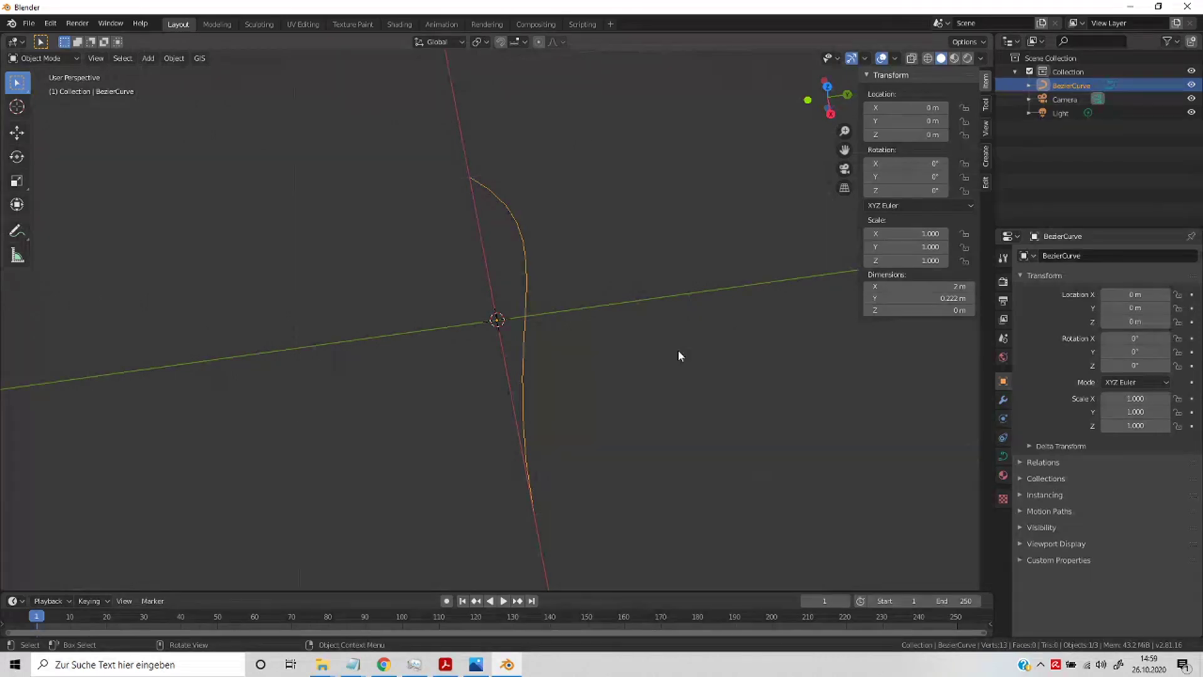
key("x")
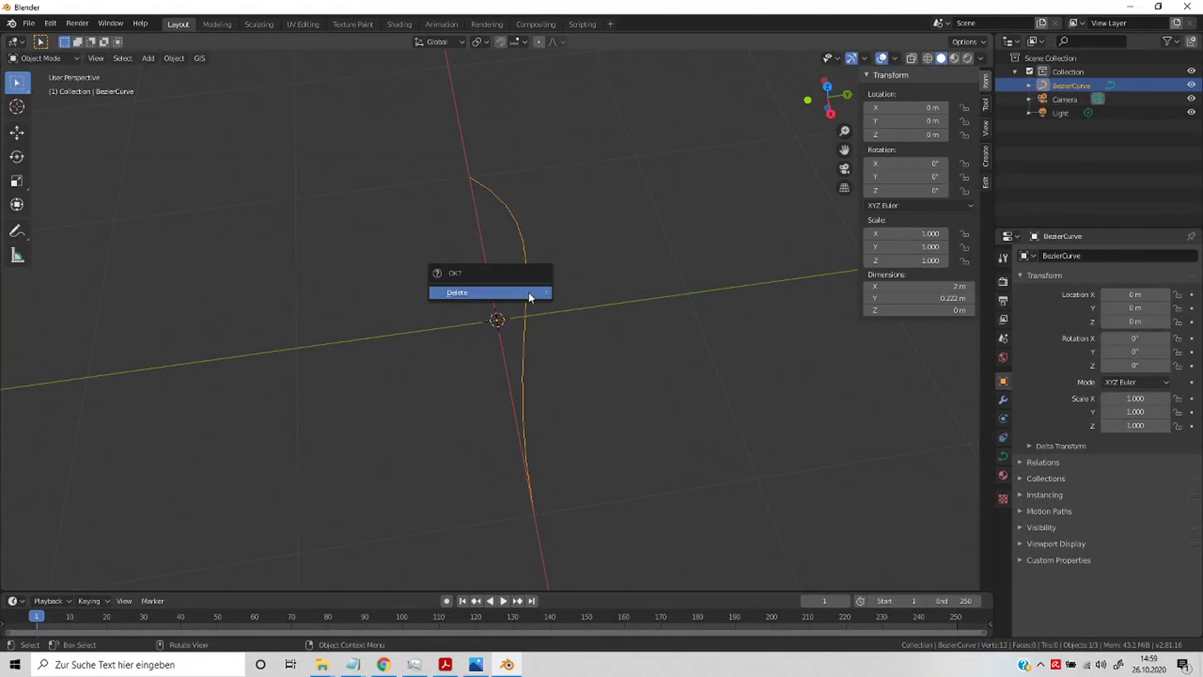
left_click(529, 293)
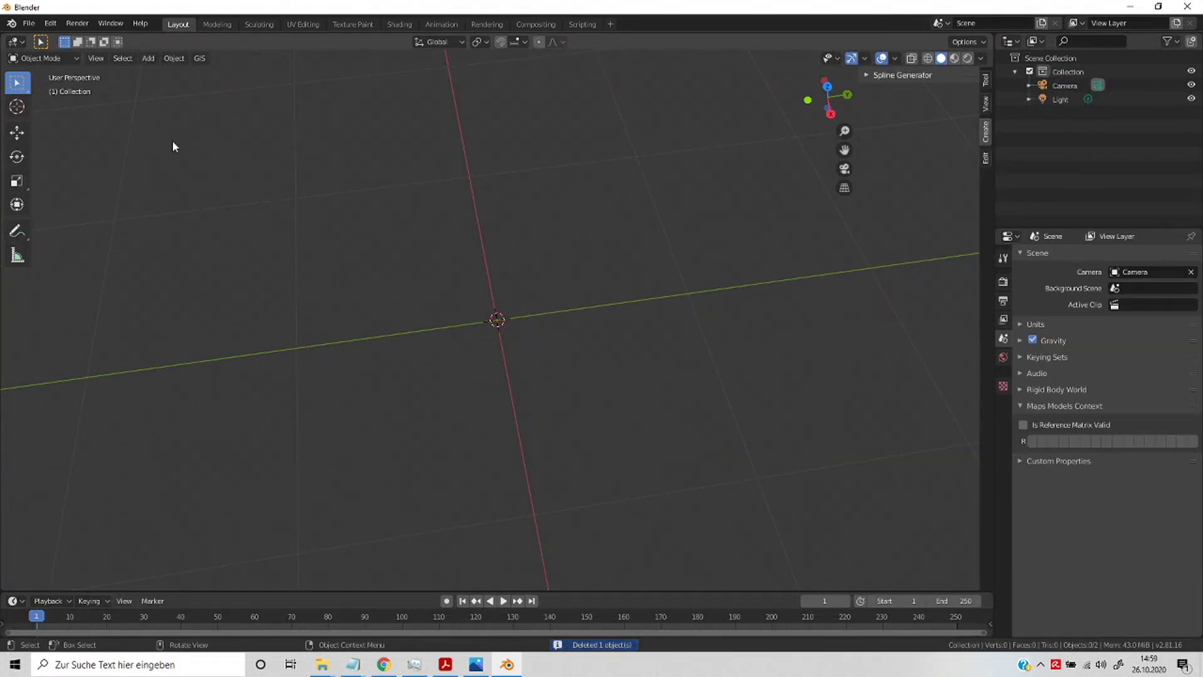
Step: Add a default 'Text' object at the origin and orbit to view it from above
key("shift+a")
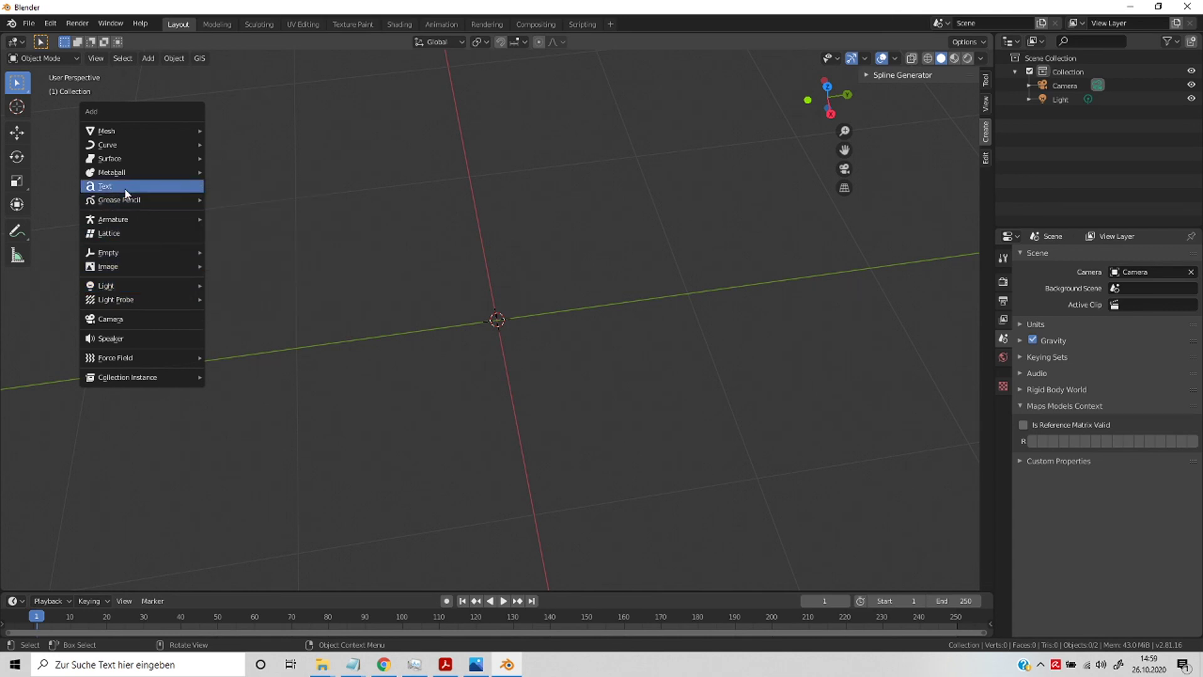
left_click(144, 188)
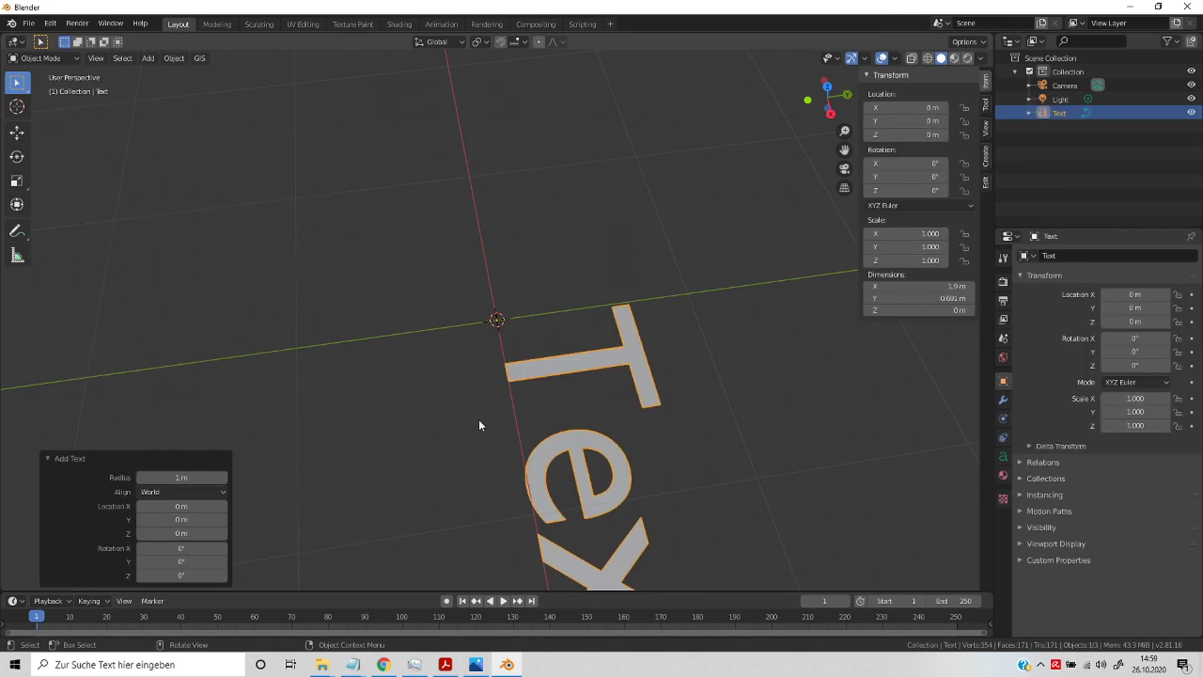
mouse_move(427, 431)
middle_mouse_down()
mouse_move(541, 393)
mouse_move(618, 343)
mouse_move(643, 346)
mouse_move(791, 257)
mouse_move(809, 295)
middle_mouse_up()
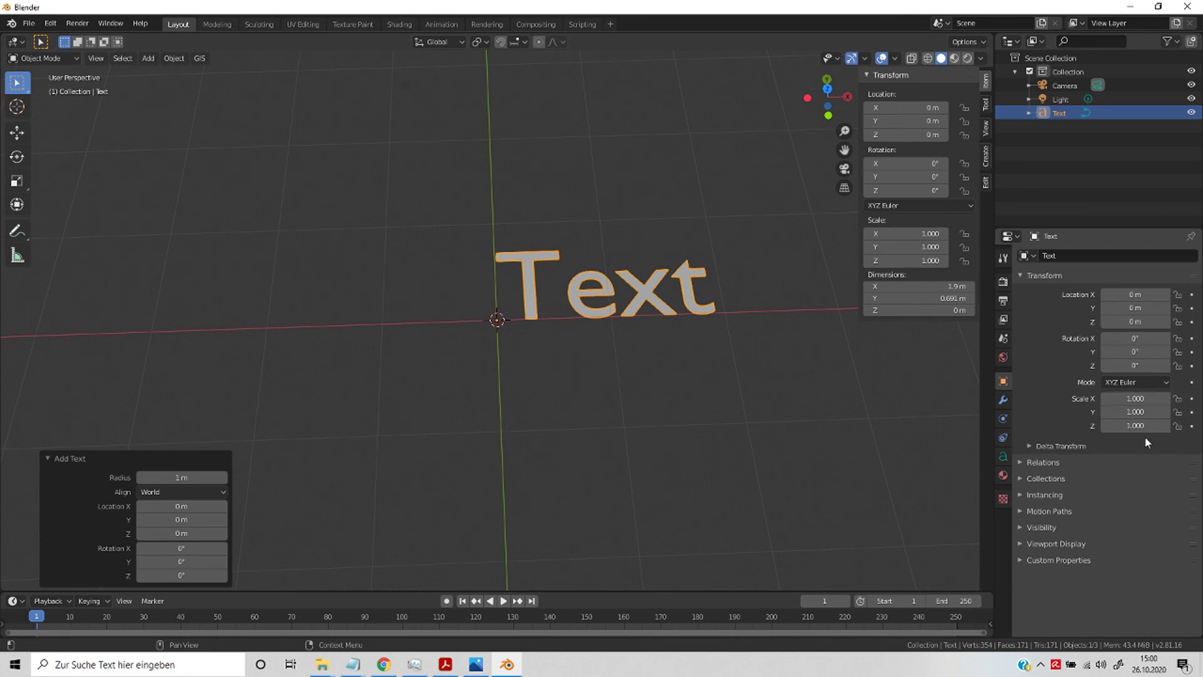
Step: Set the text object's X and Y scale to 1.0
left_click(1137, 400)
type("1.0")
key("Tab")
key("Return")
Step: Replace the word 'Text' with 'START' and return to Object Mode
key("Tab")
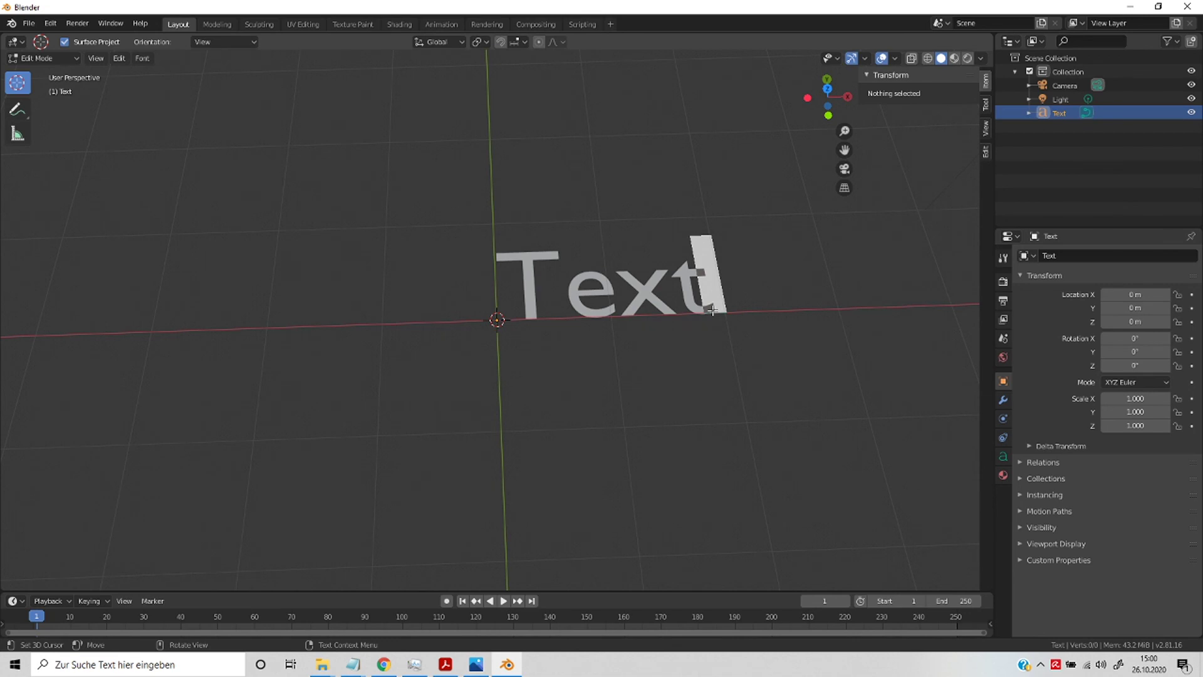
key("BackSpace")
key("BackSpace")
key("BackSpace")
key("BackSpace")
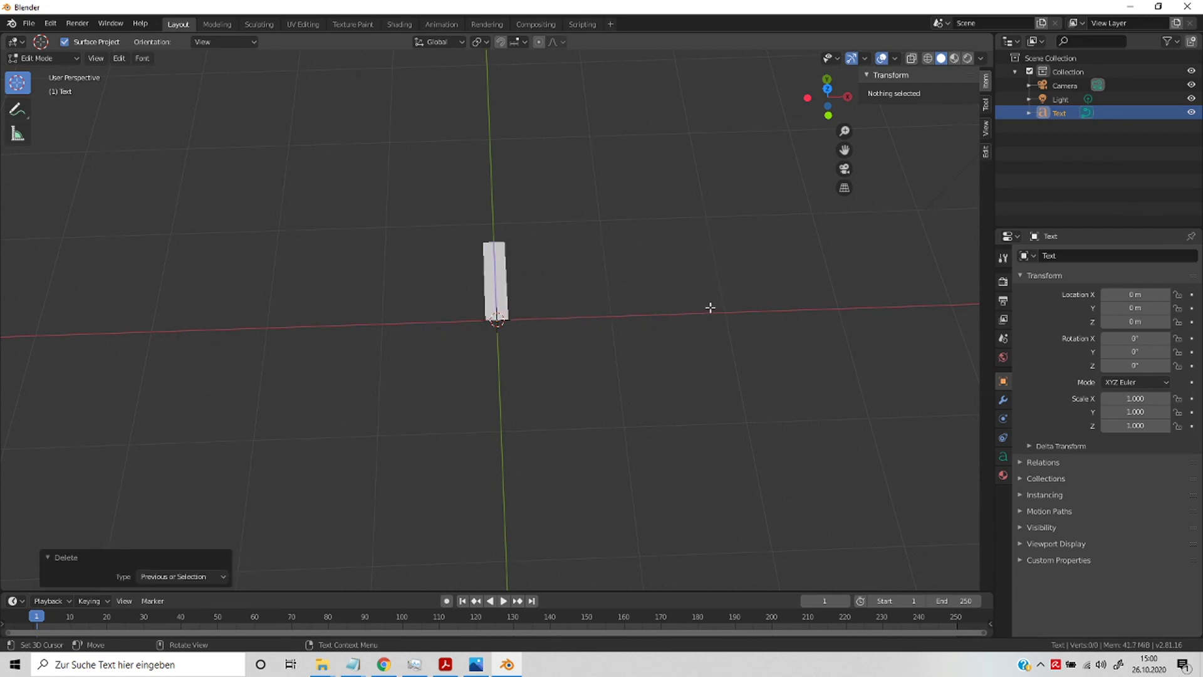
type("ST")
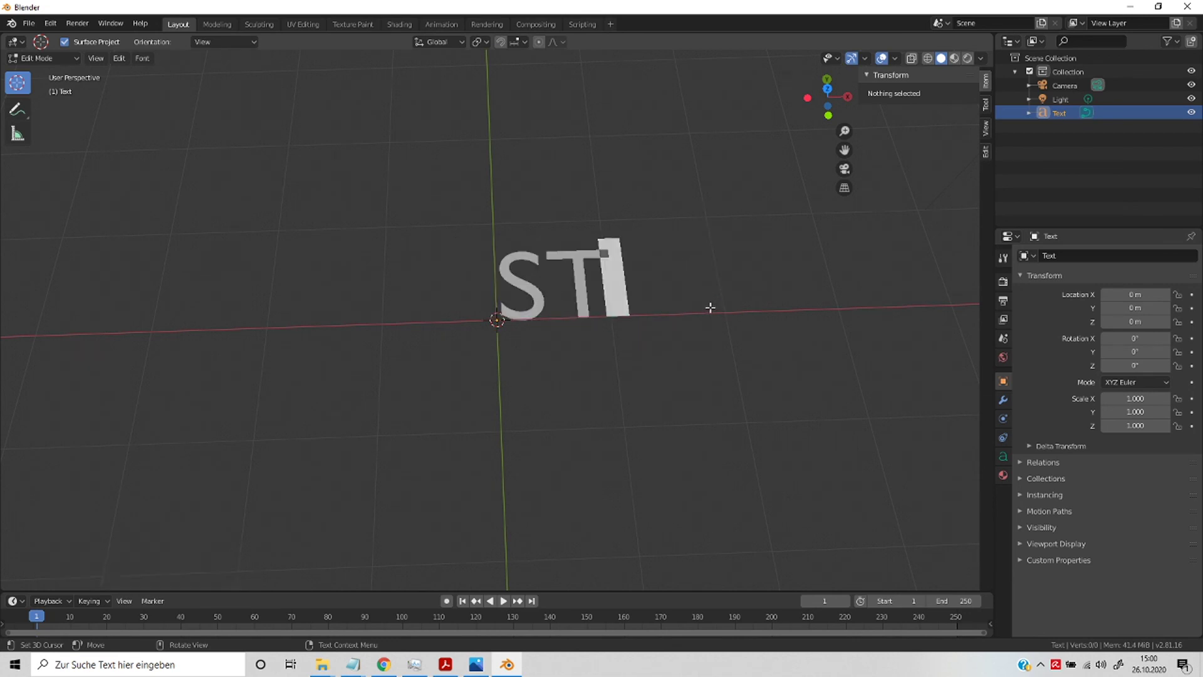
type("ART")
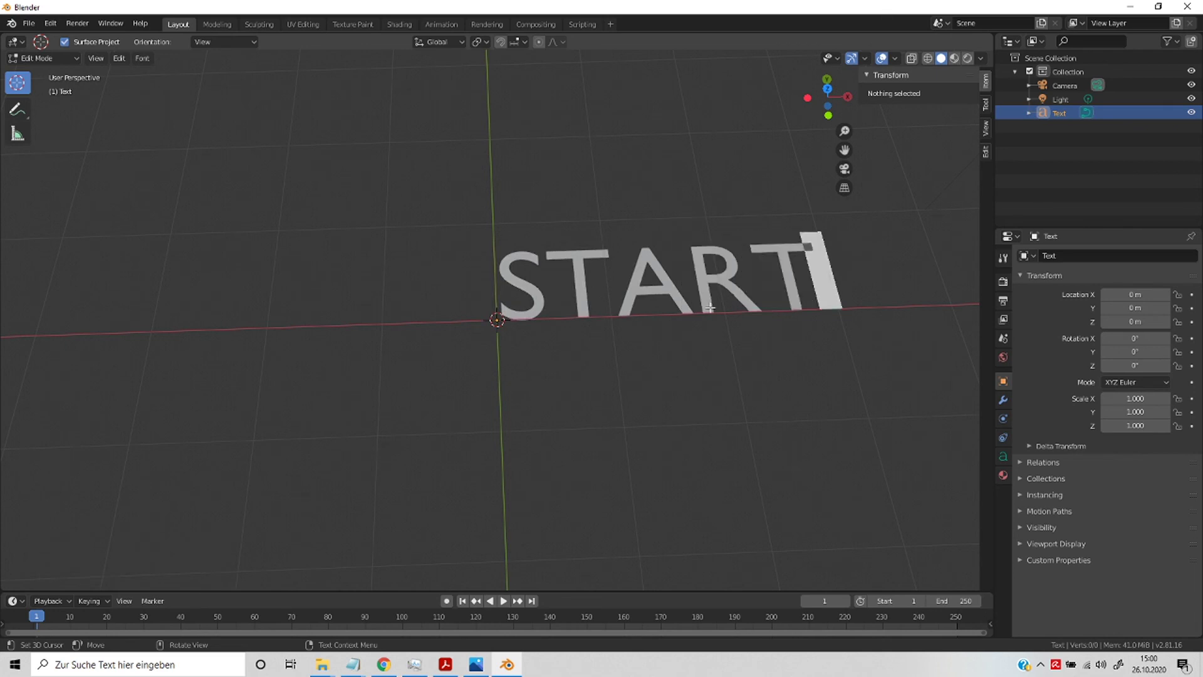
key("Return")
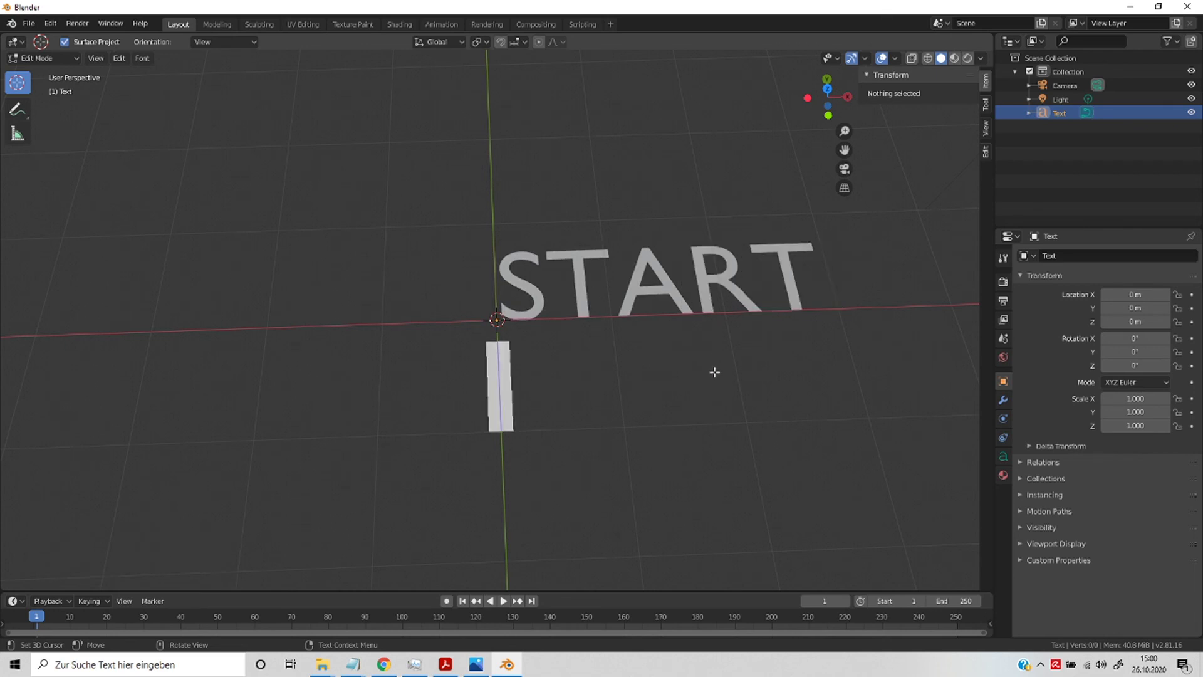
key("Tab")
Step: Deselect the START text and orbit around it, checking the interaction mode list
left_click(706, 398)
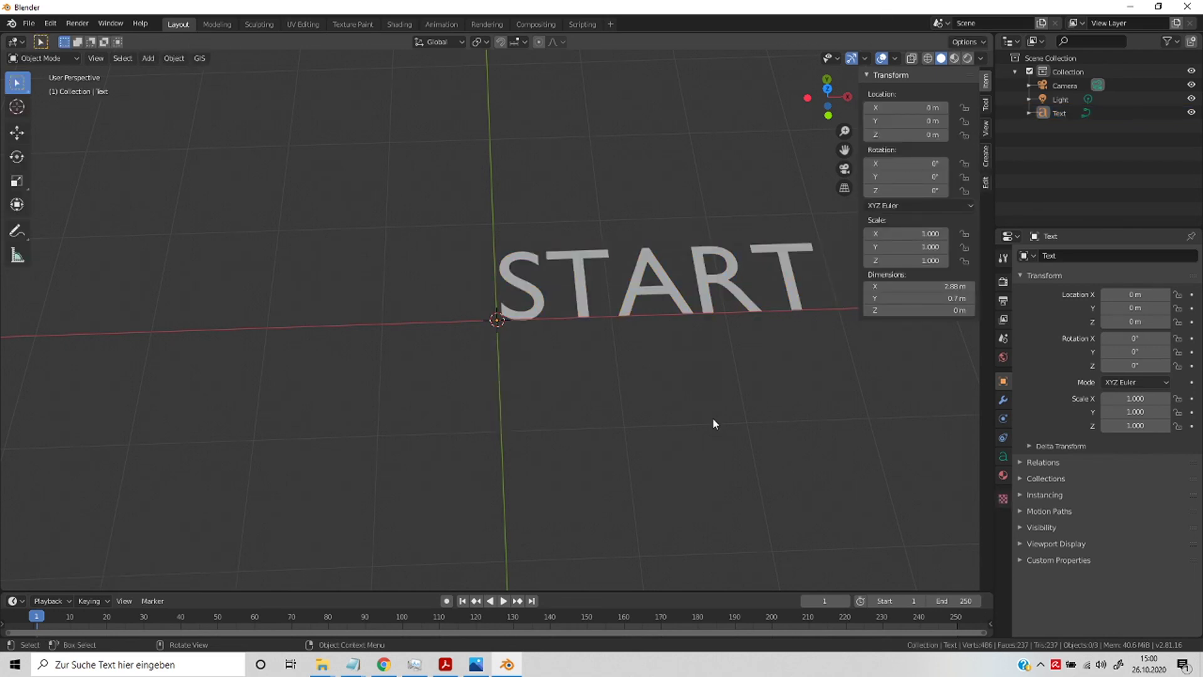
mouse_move(673, 392)
middle_mouse_down()
mouse_move(620, 297)
mouse_move(588, 276)
mouse_move(567, 306)
mouse_move(698, 354)
mouse_move(664, 344)
mouse_move(682, 344)
mouse_move(660, 276)
mouse_move(672, 330)
mouse_move(653, 315)
mouse_move(683, 317)
mouse_move(653, 311)
mouse_move(684, 303)
mouse_move(439, 207)
middle_mouse_up()
left_click(71, 58)
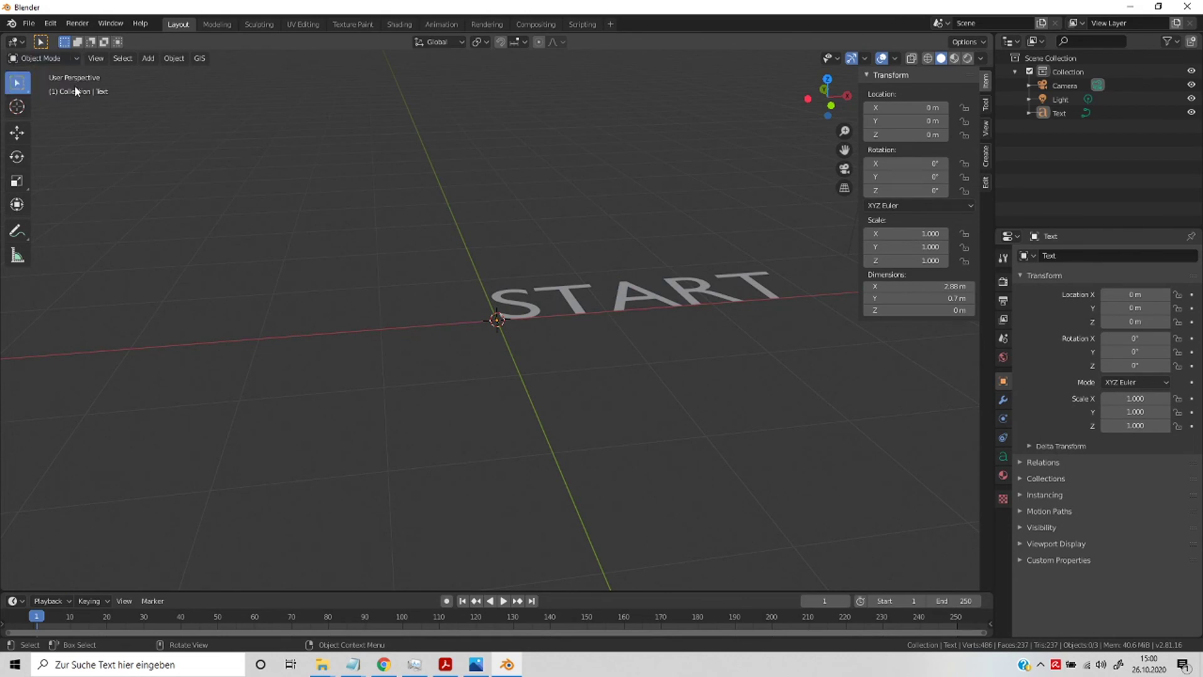
left_click(56, 58)
middle_click_drag(465, 369, 617, 305)
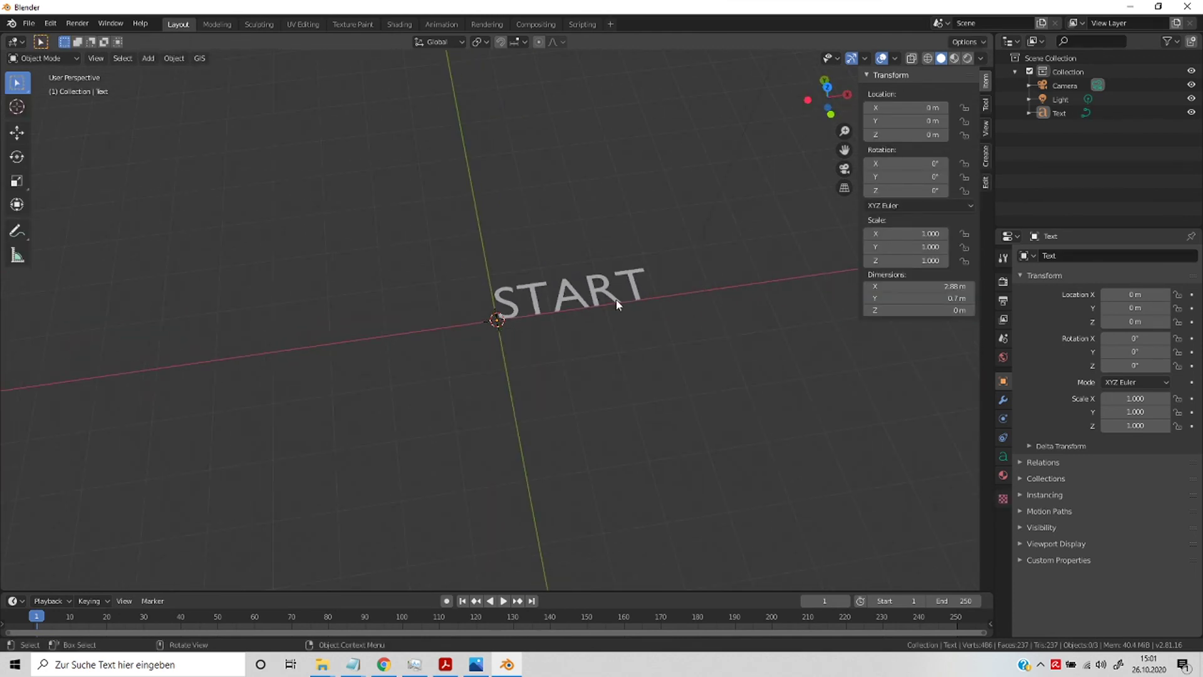
Step: Remove the START text object, leaving just the camera and light in the scene
left_click(609, 291)
key("x")
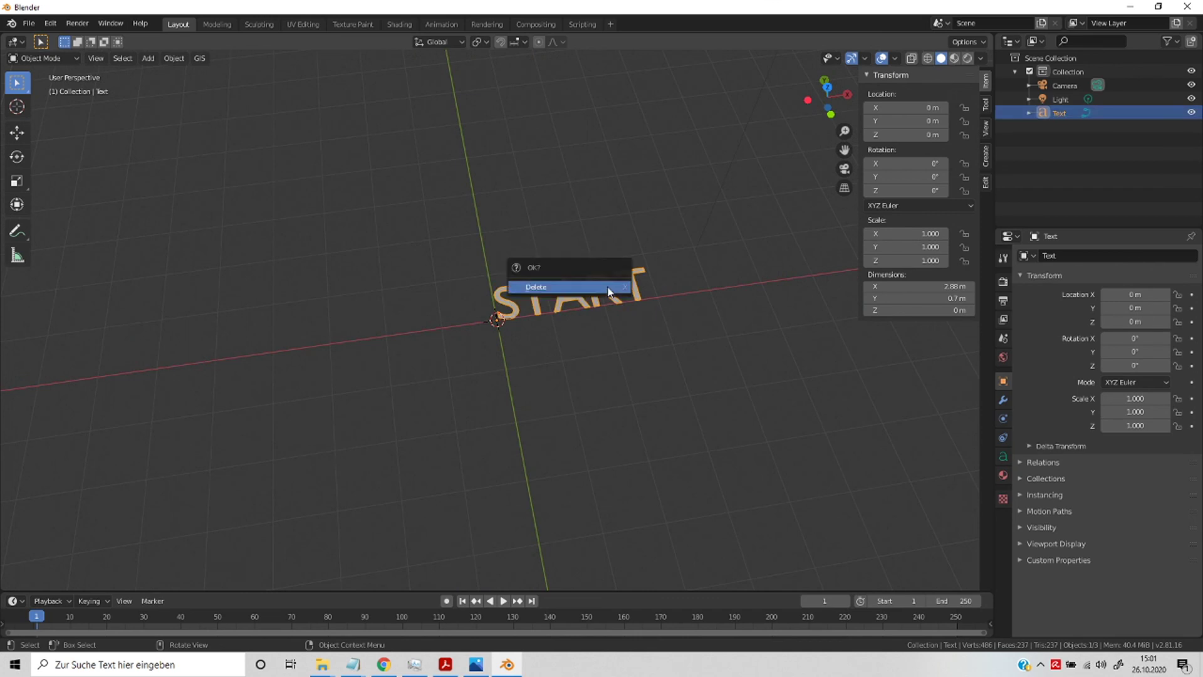
left_click(609, 285)
mouse_move(658, 384)
middle_mouse_down()
mouse_move(636, 363)
mouse_move(659, 383)
middle_mouse_up()
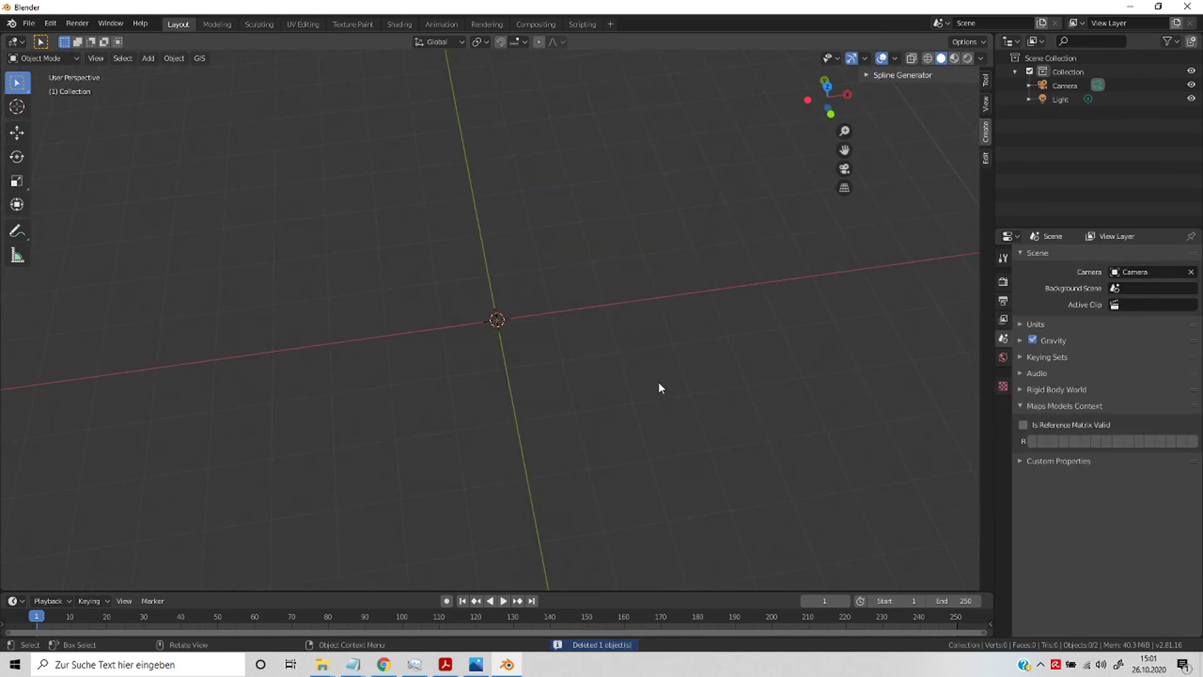
left_click(174, 58)
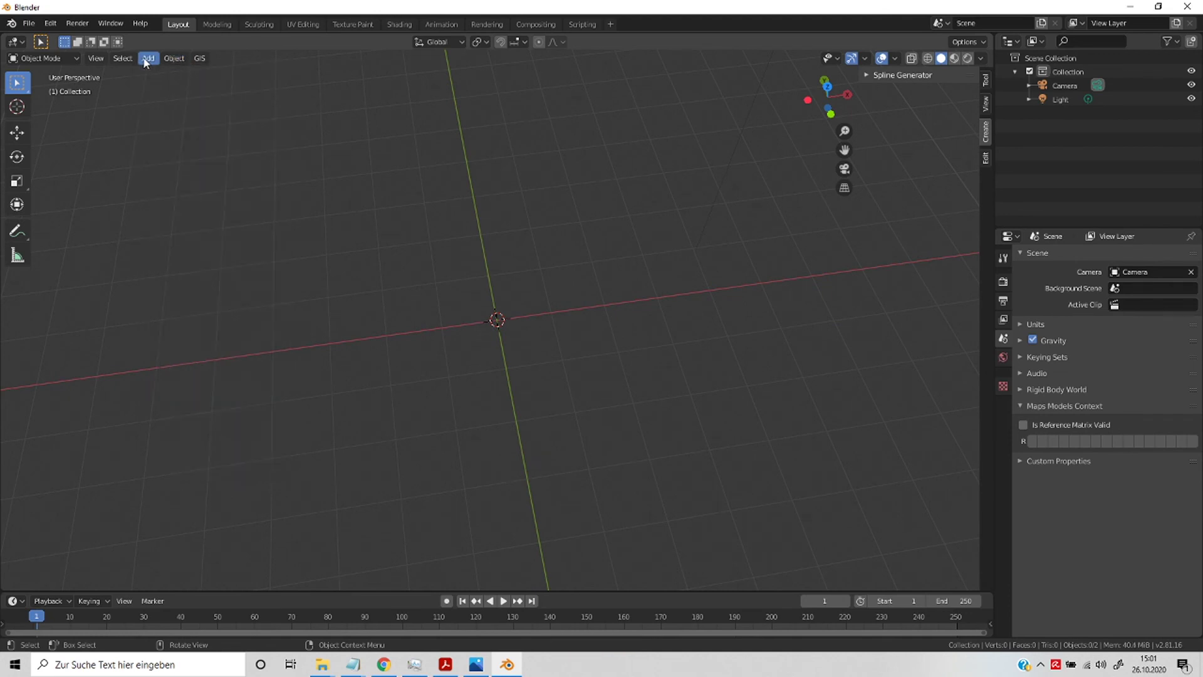
left_click(148, 58)
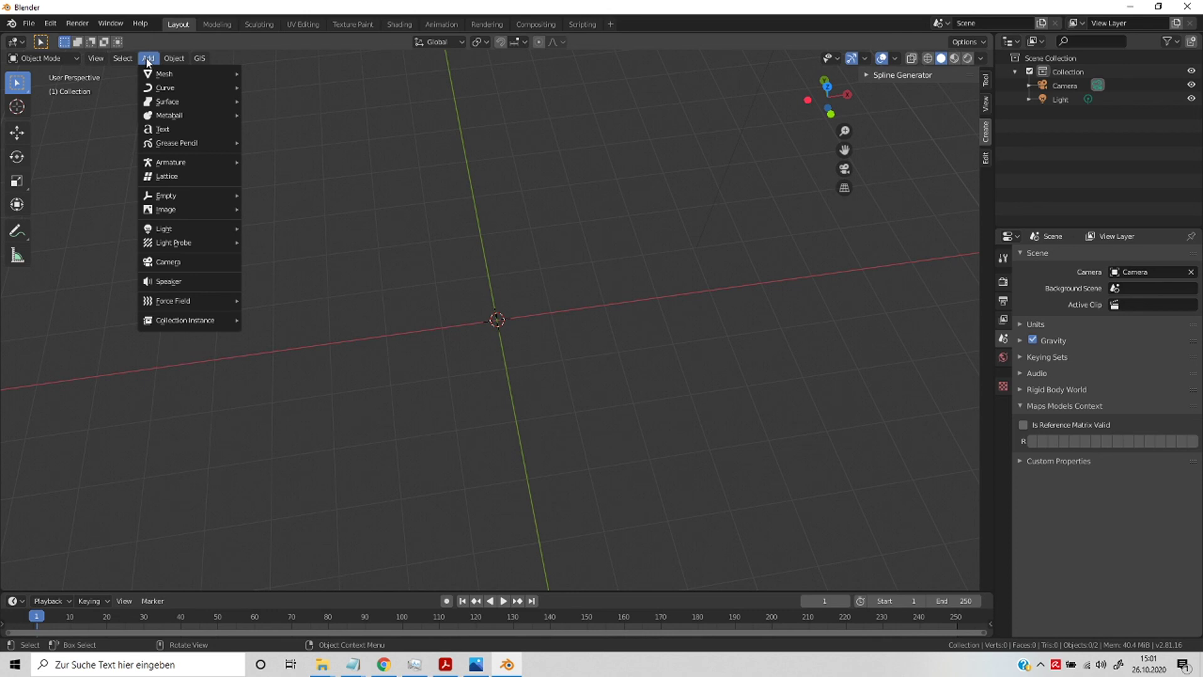
mouse_move(178, 161)
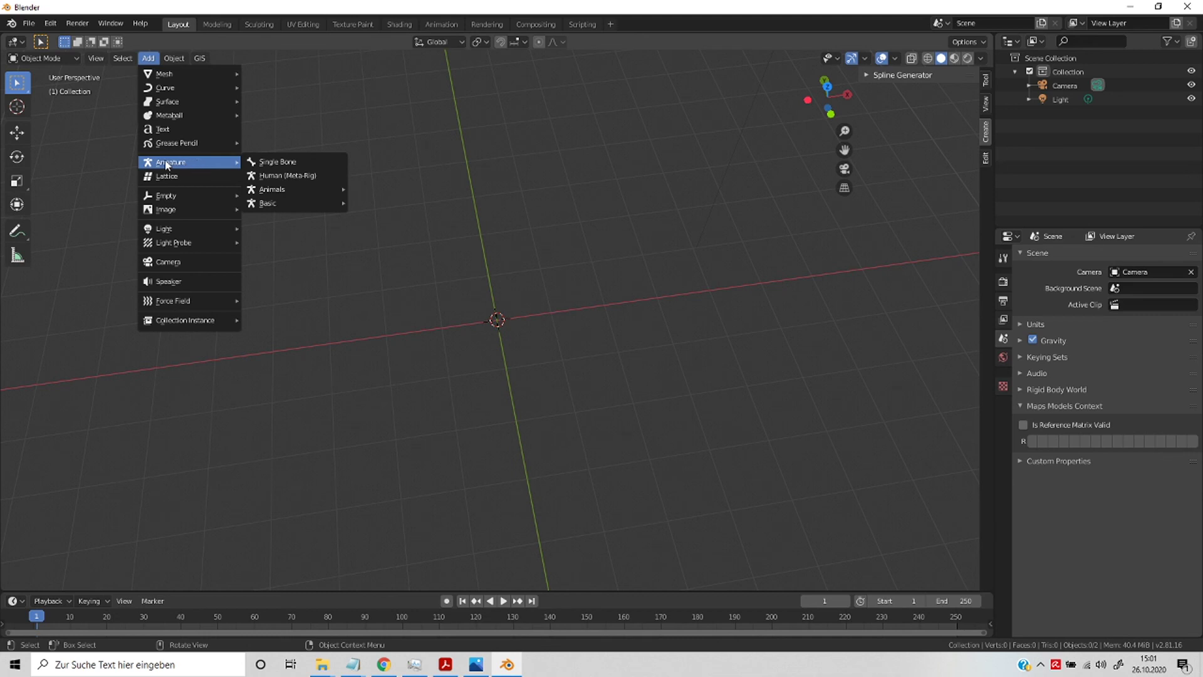
left_click(94, 139)
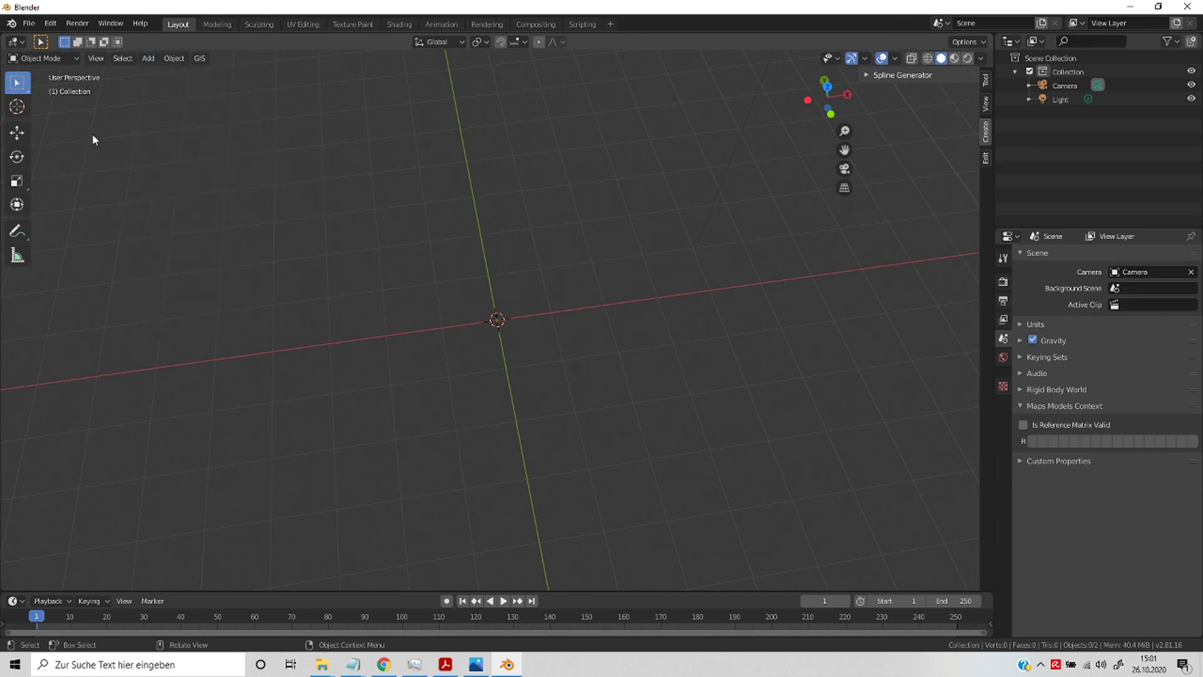